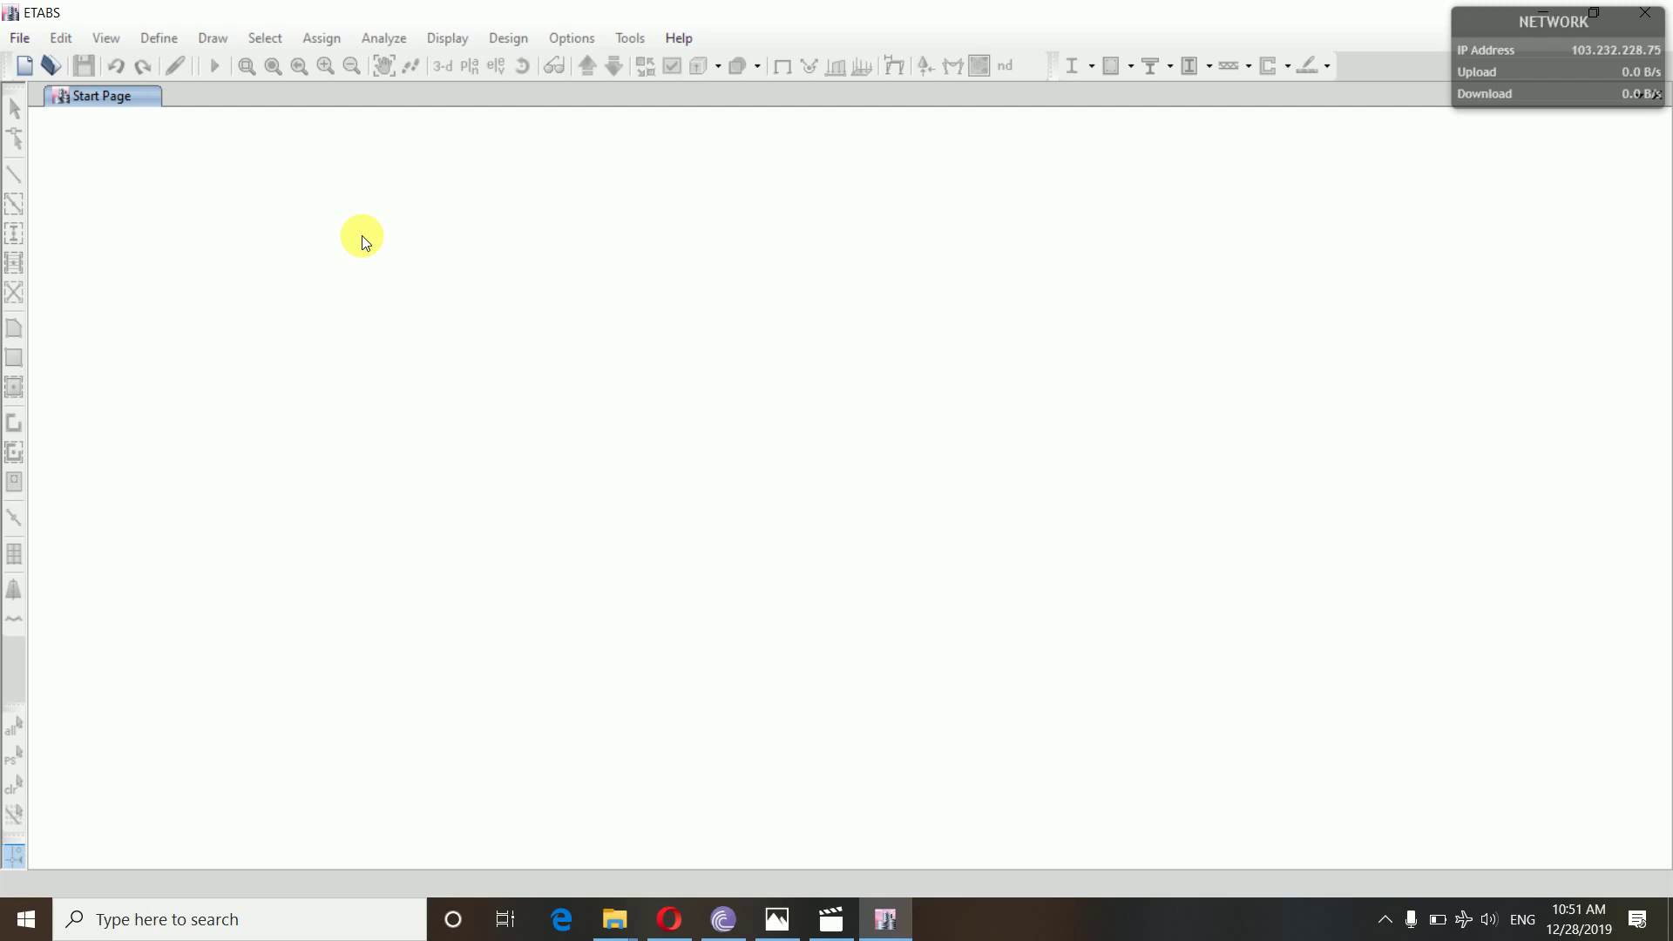
- Open the model file tutorial etabs.EDB from the Downloads folder
left_click(22, 39)
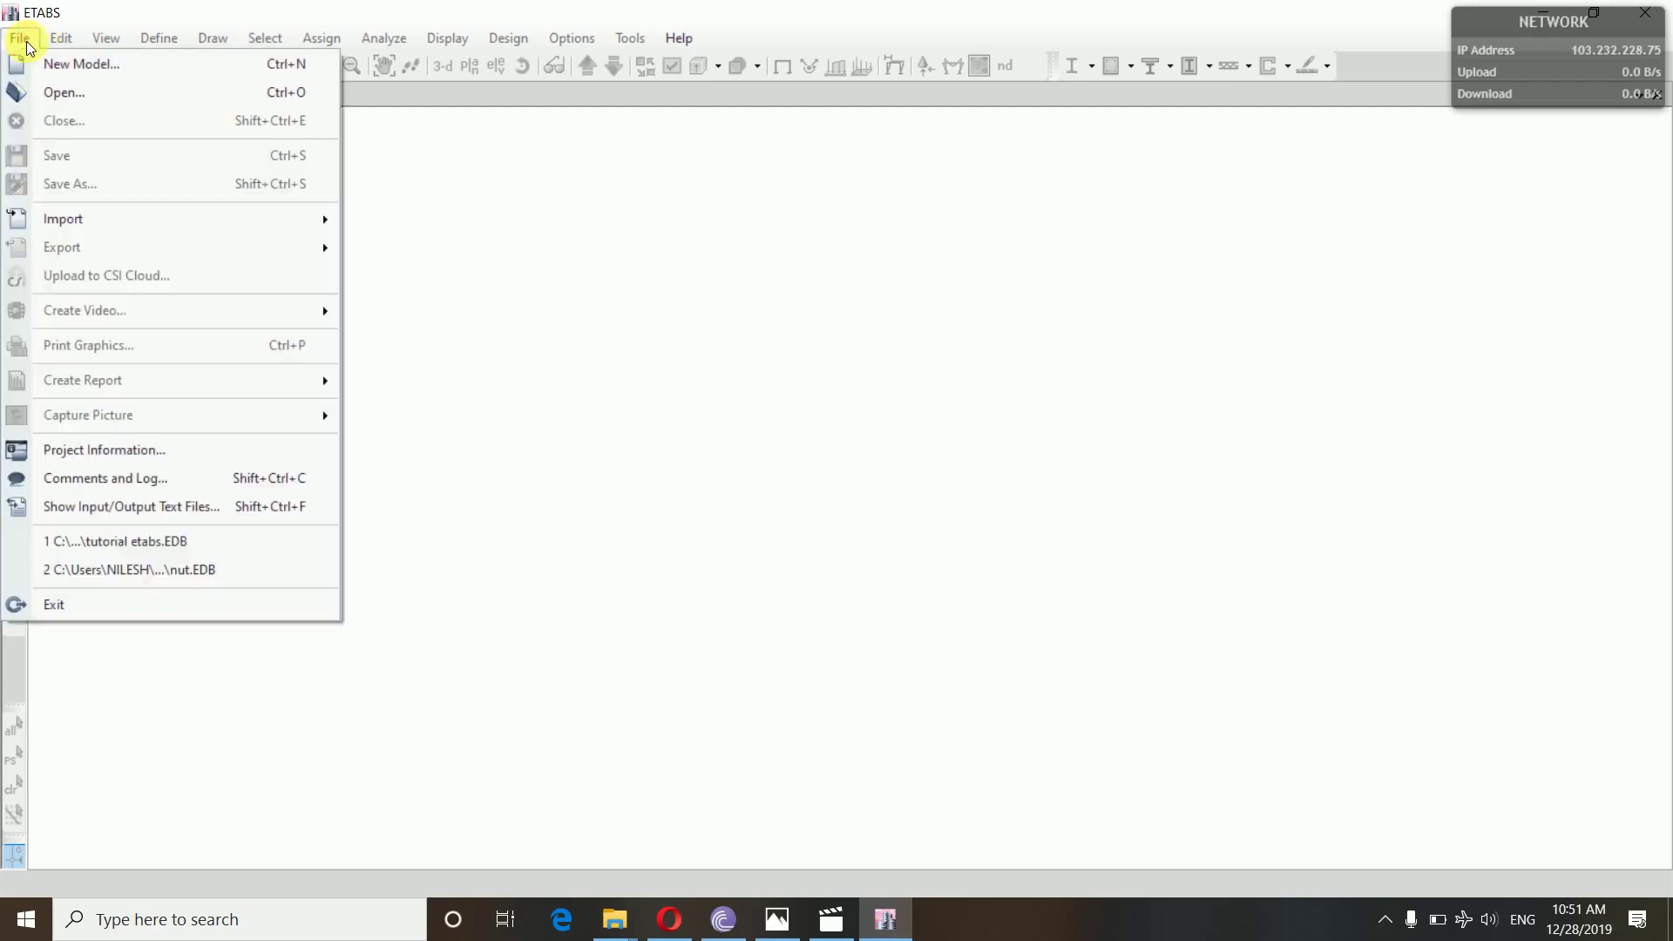
left_click(31, 40)
left_click(22, 39)
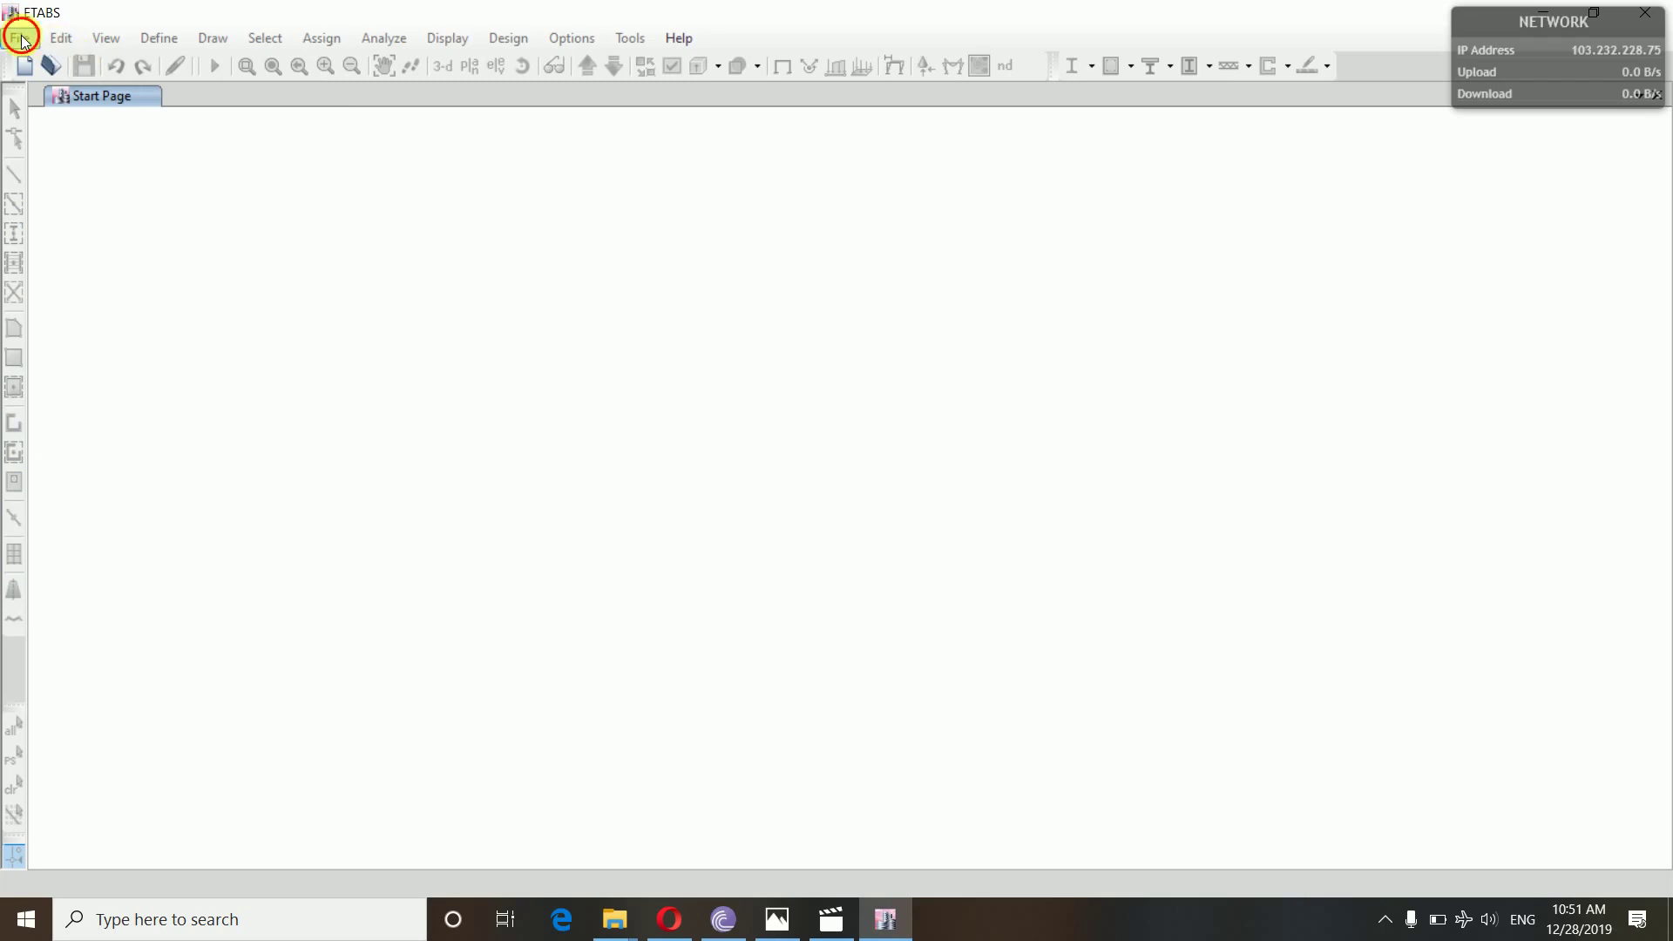
left_click(23, 41)
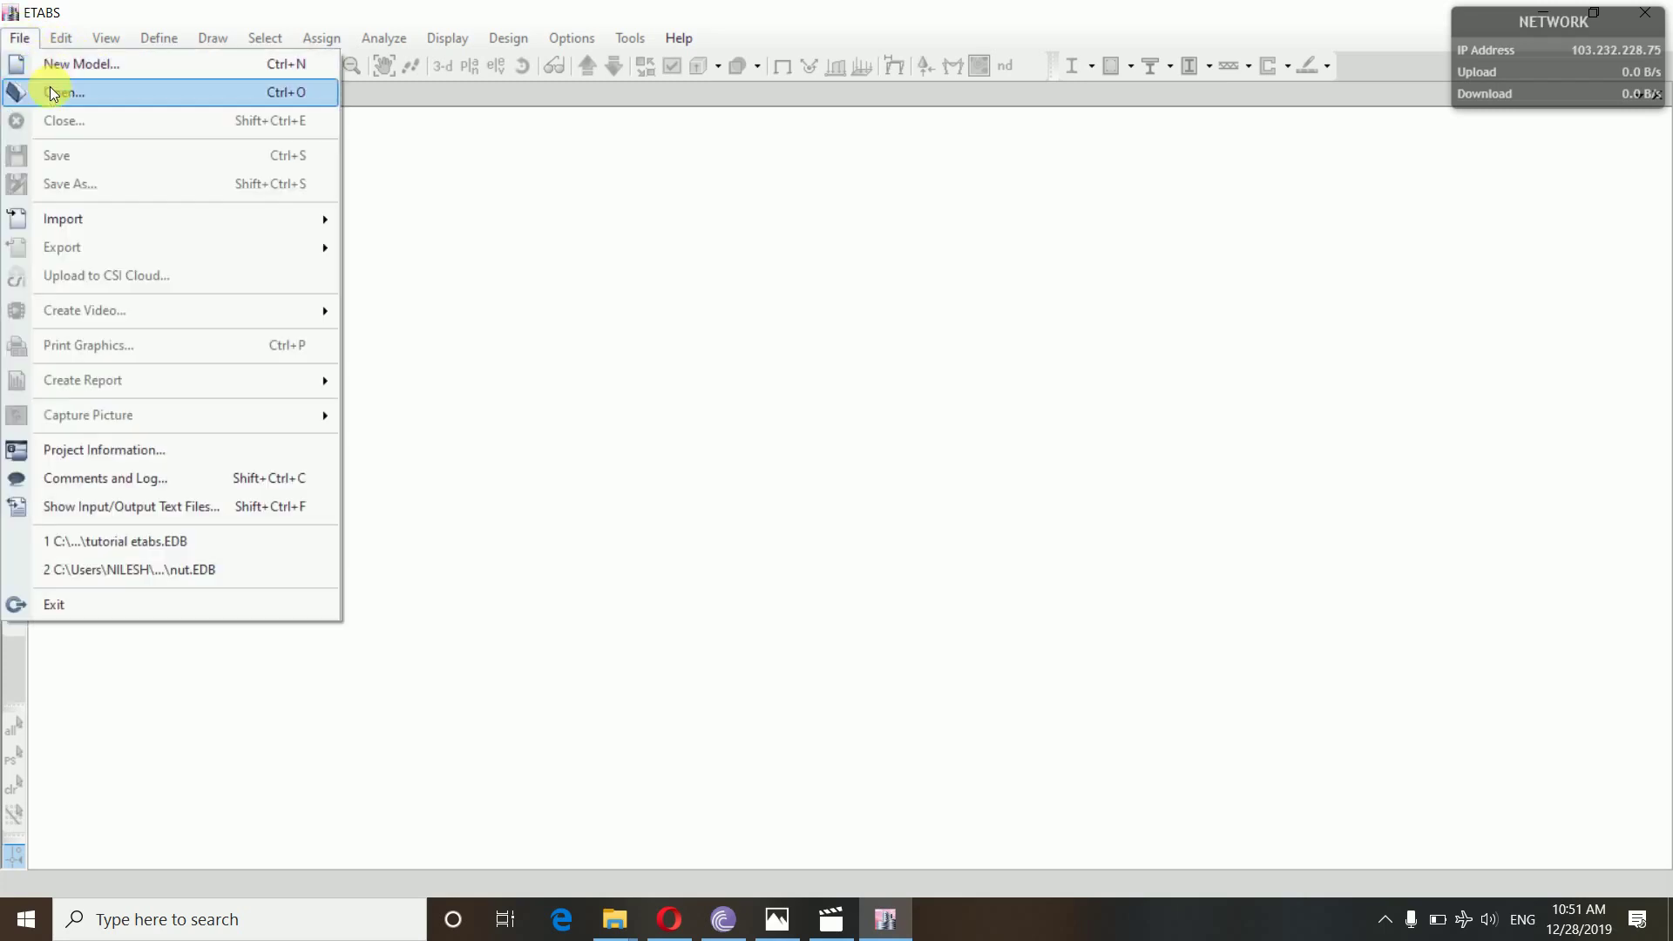
left_click(54, 92)
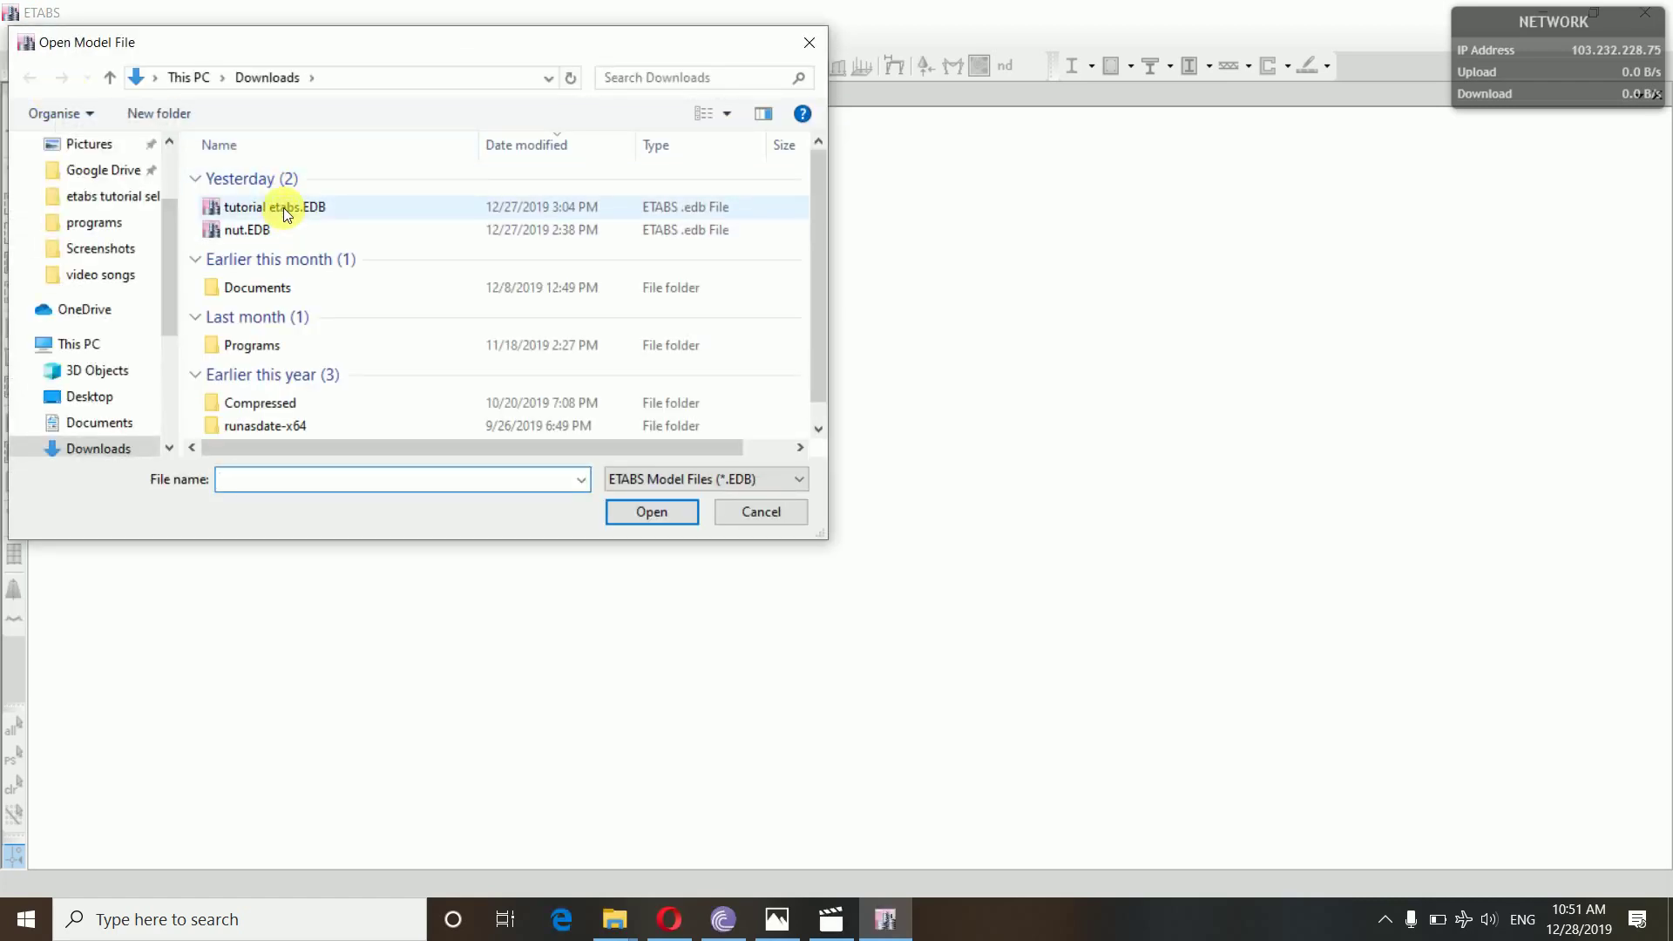
left_click(284, 207)
left_click(651, 509)
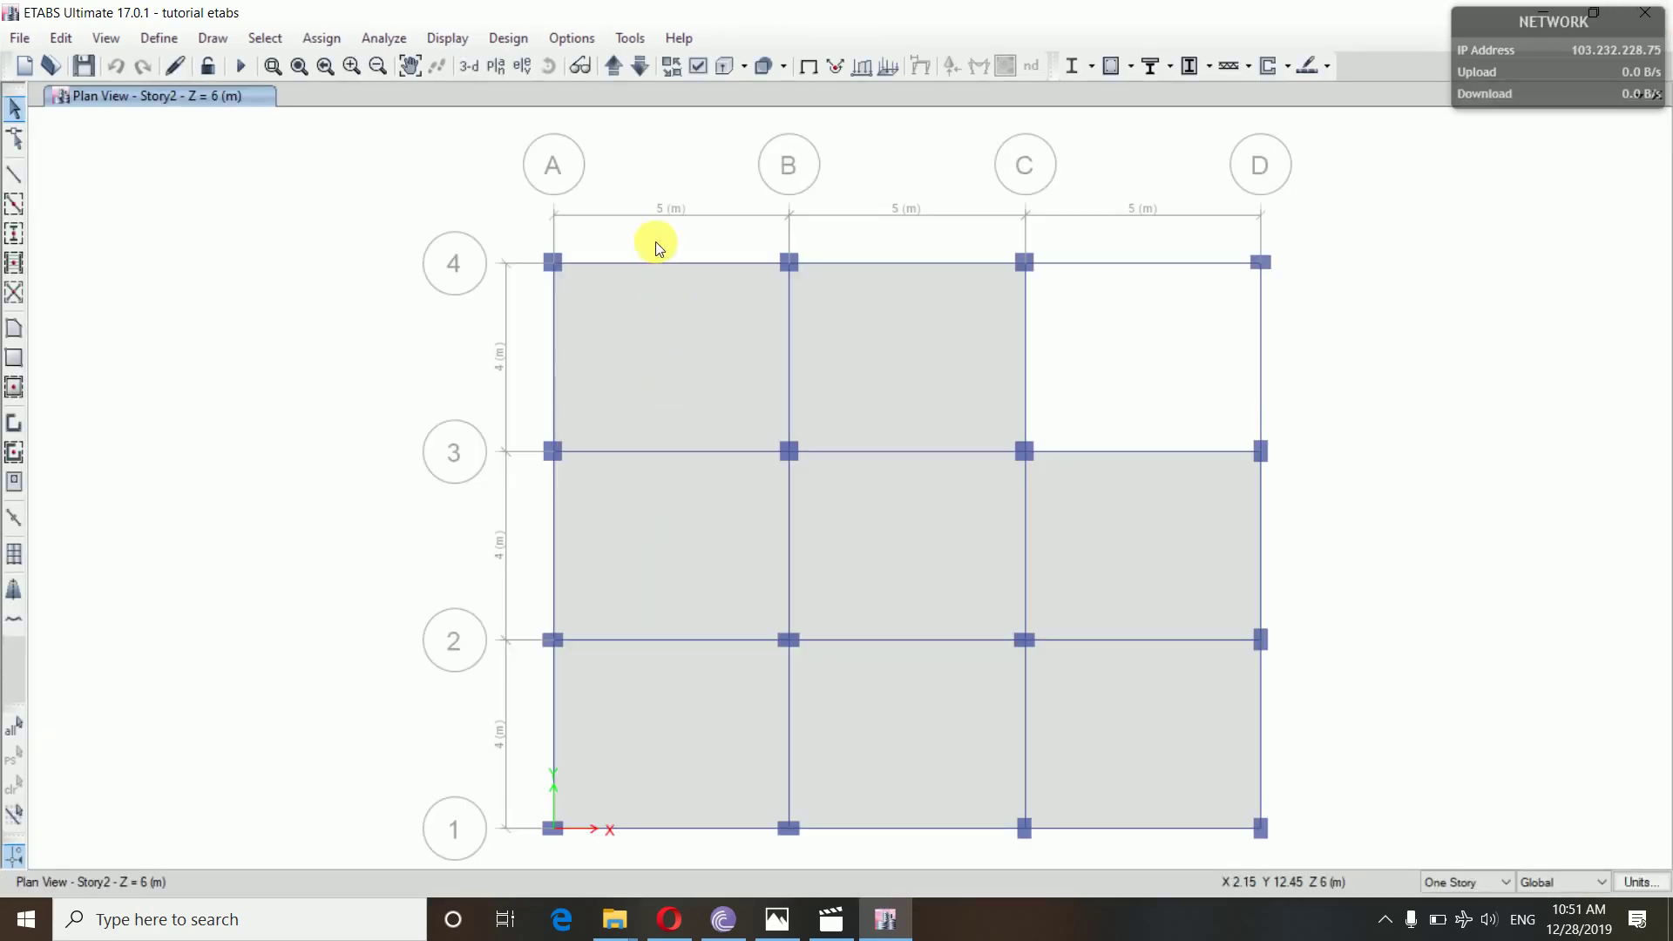
- Add a copy of the slab 140 section property and name it stair slab
left_click(157, 38)
mouse_move(236, 98)
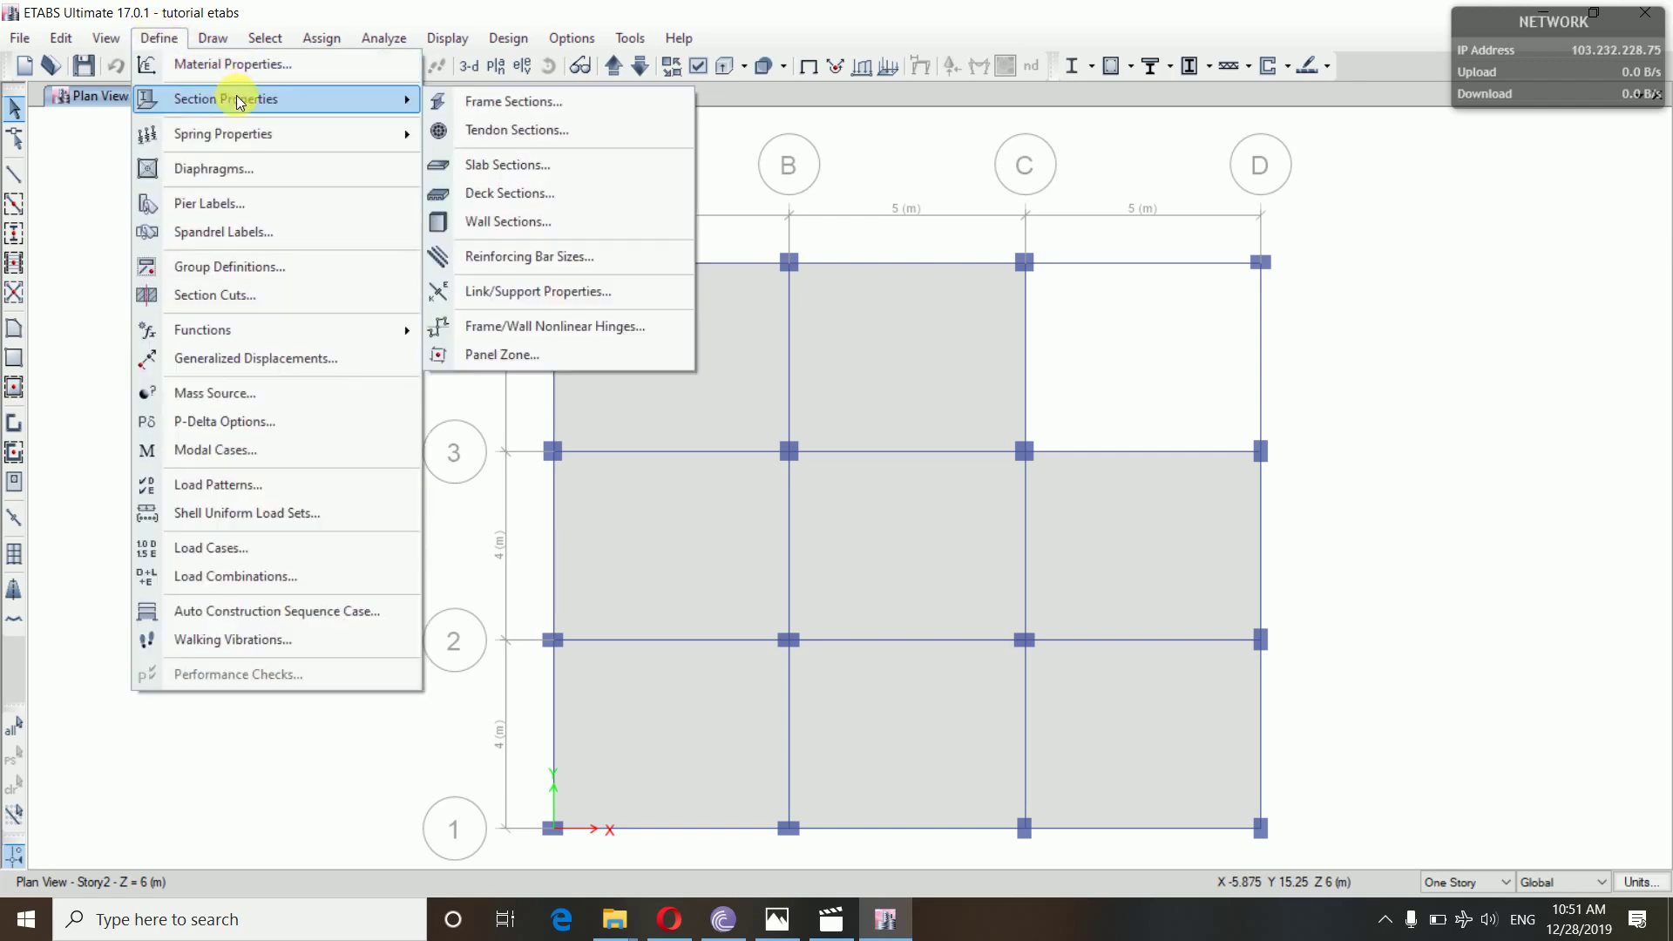
left_click(522, 163)
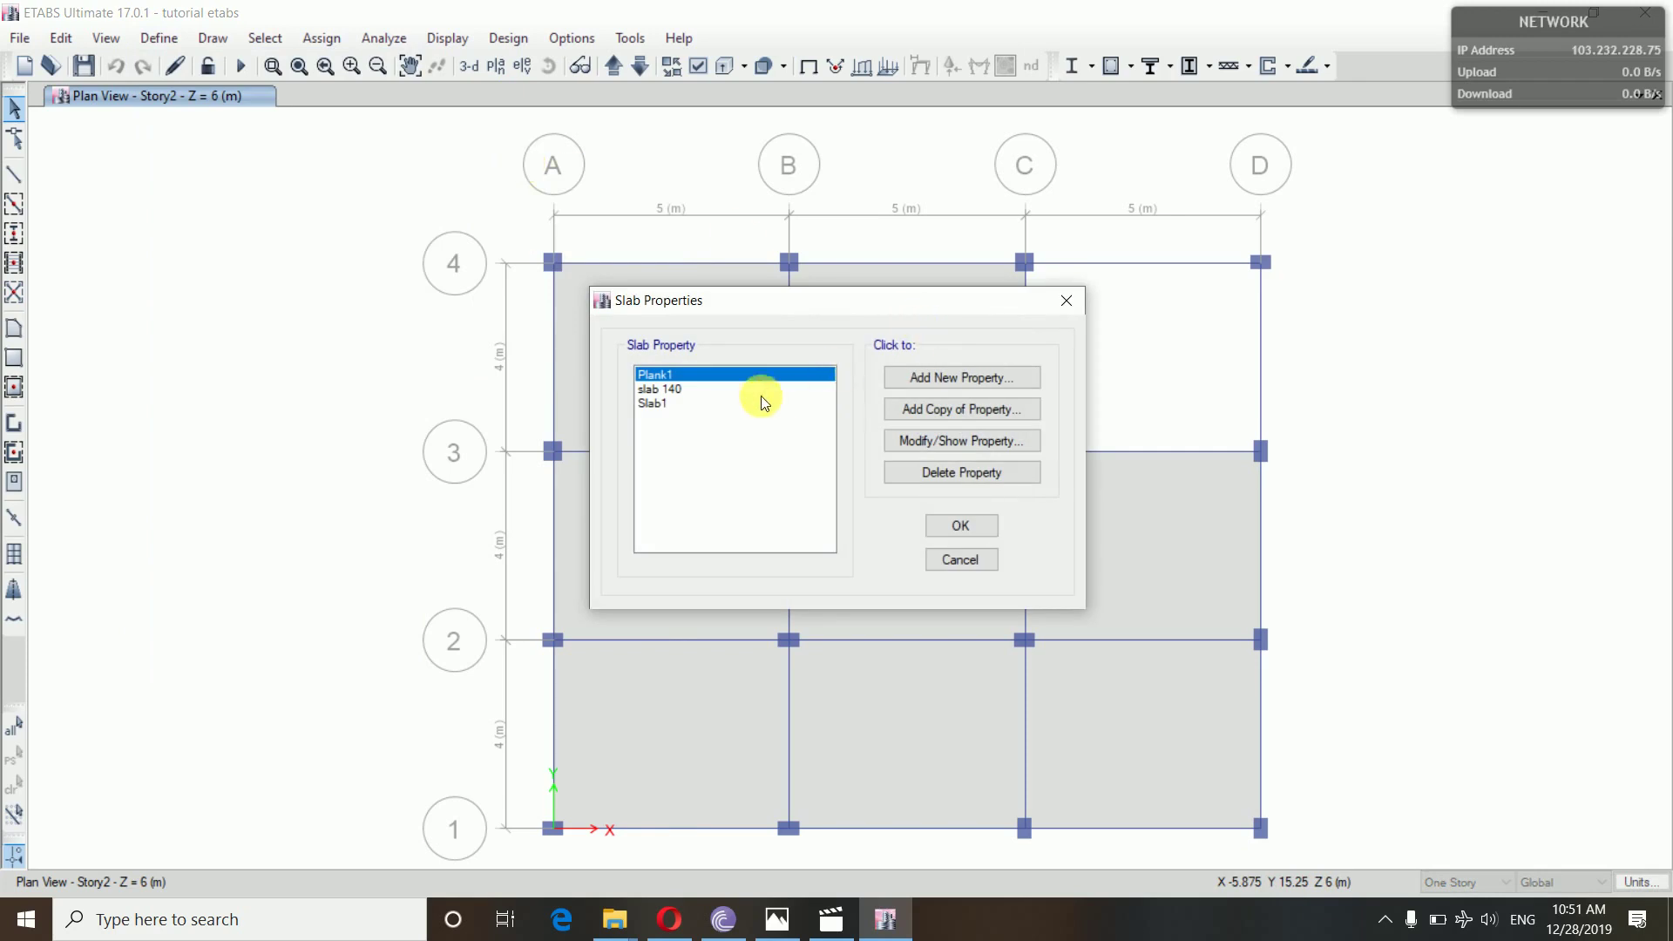
left_click(699, 389)
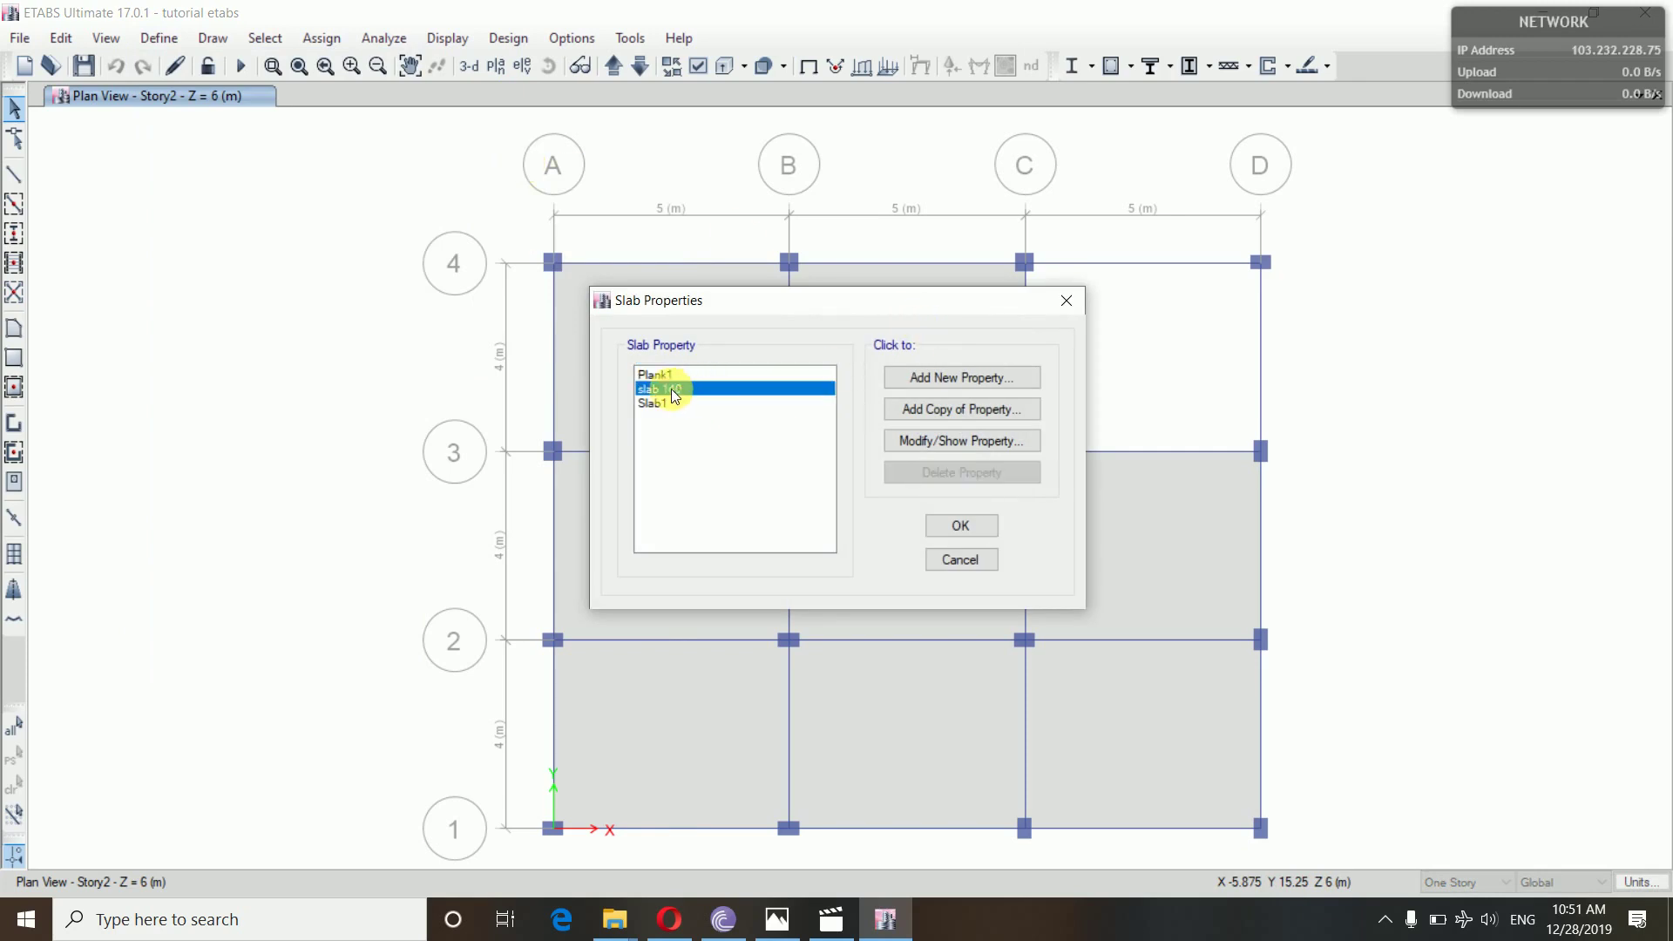
left_click(941, 408)
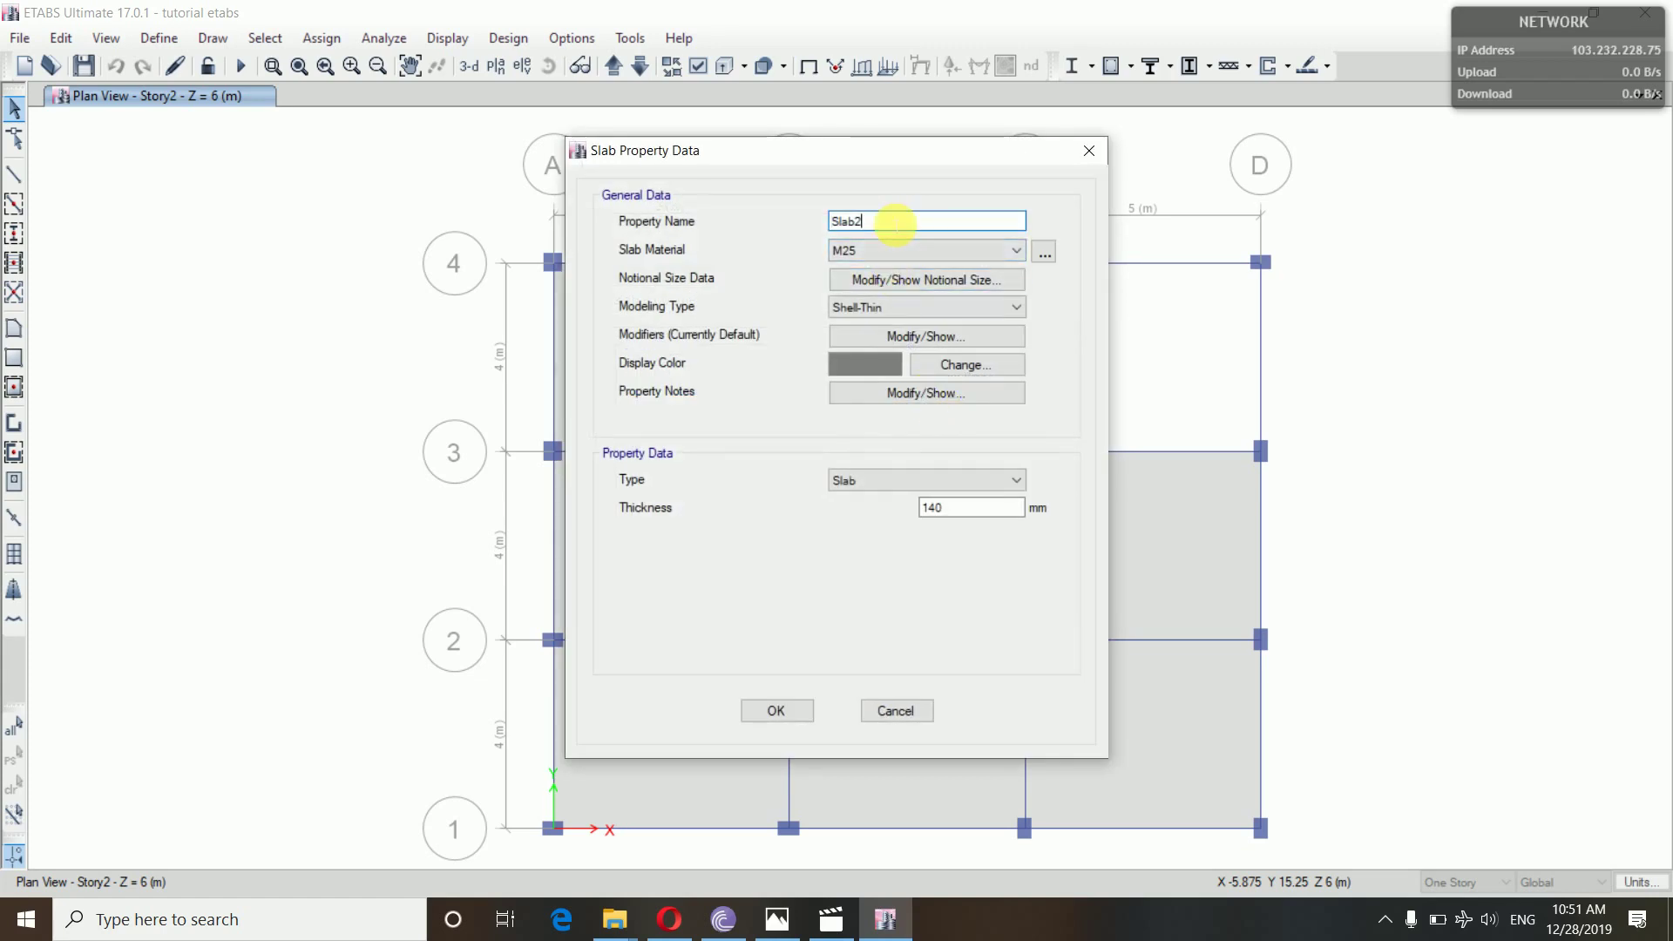
left_click(895, 225)
key("BackSpace")
key("BackSpace")
key("BackSpace")
key("BackSpace")
key("BackSpace")
type("st")
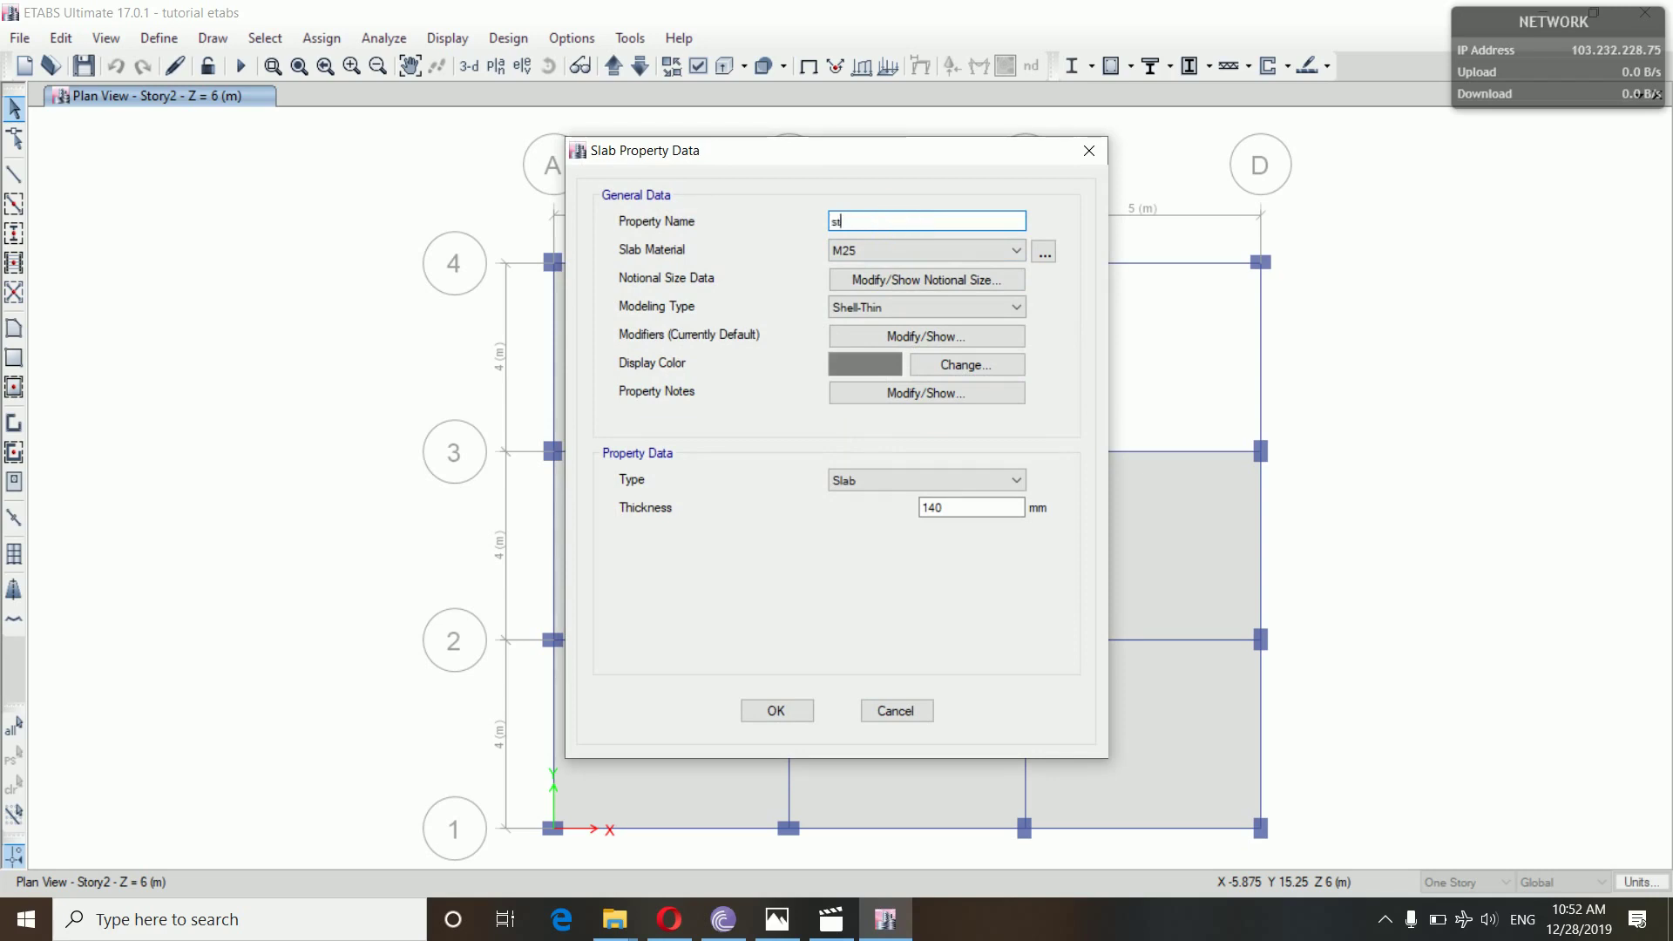
type("air slab")
- Set the stair slab's thickness to 200 mm and its display colour to red, and accept the slab properties
left_click(949, 516)
key("BackSpace")
key("BackSpace")
key("BackSpace")
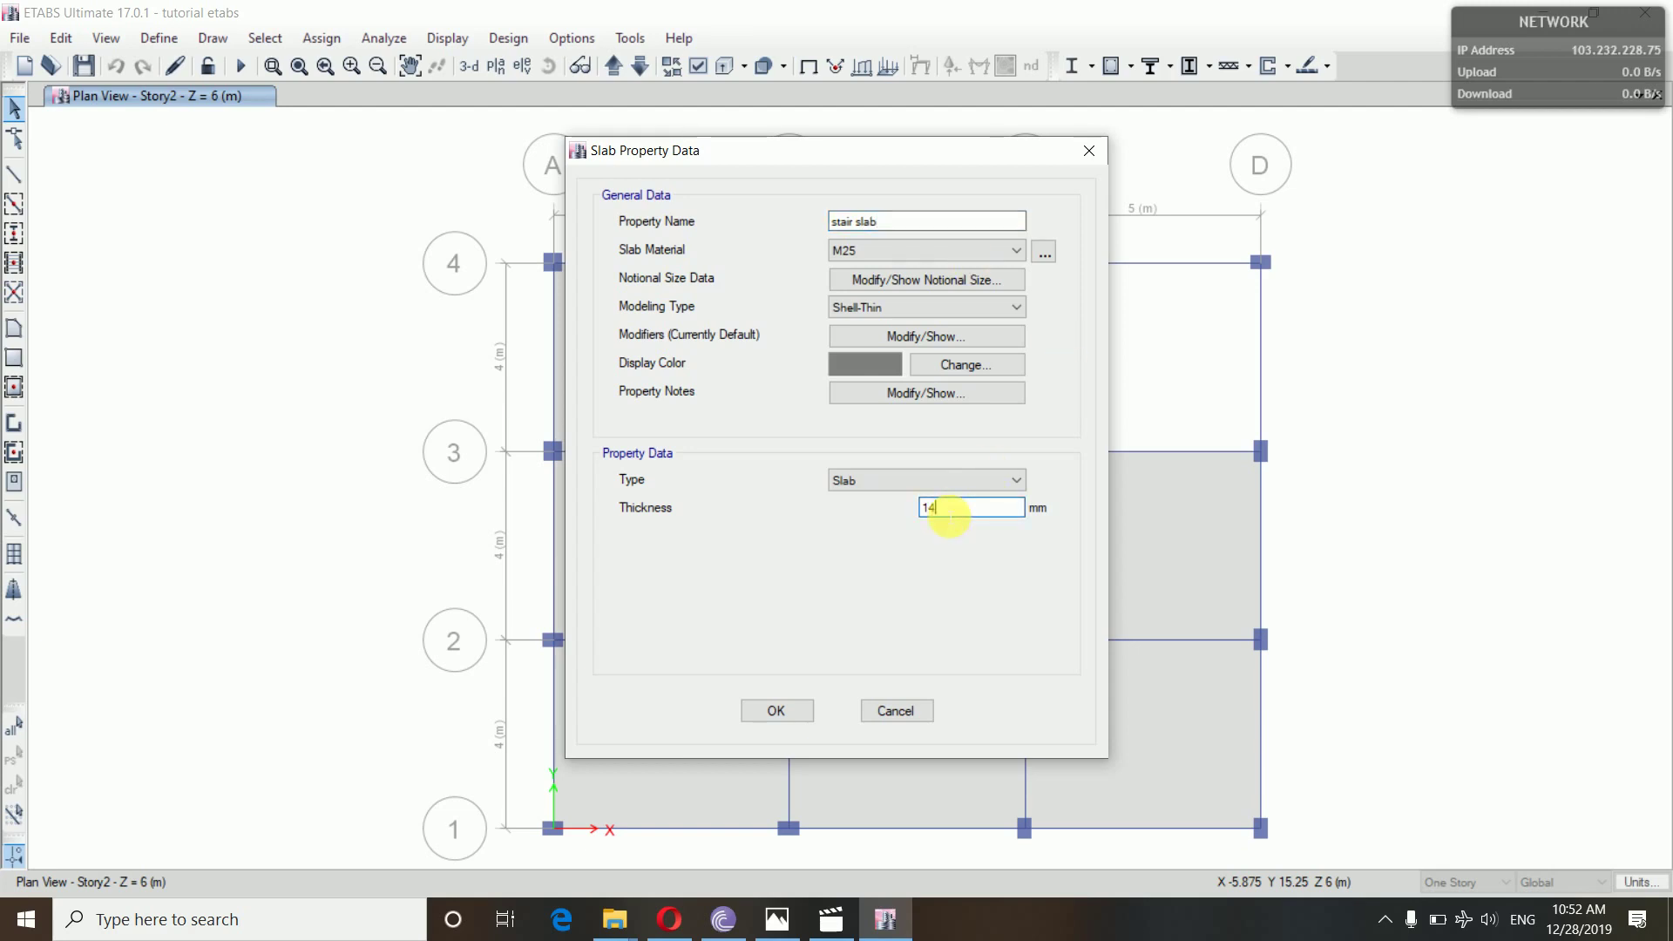
type("200")
left_click(957, 365)
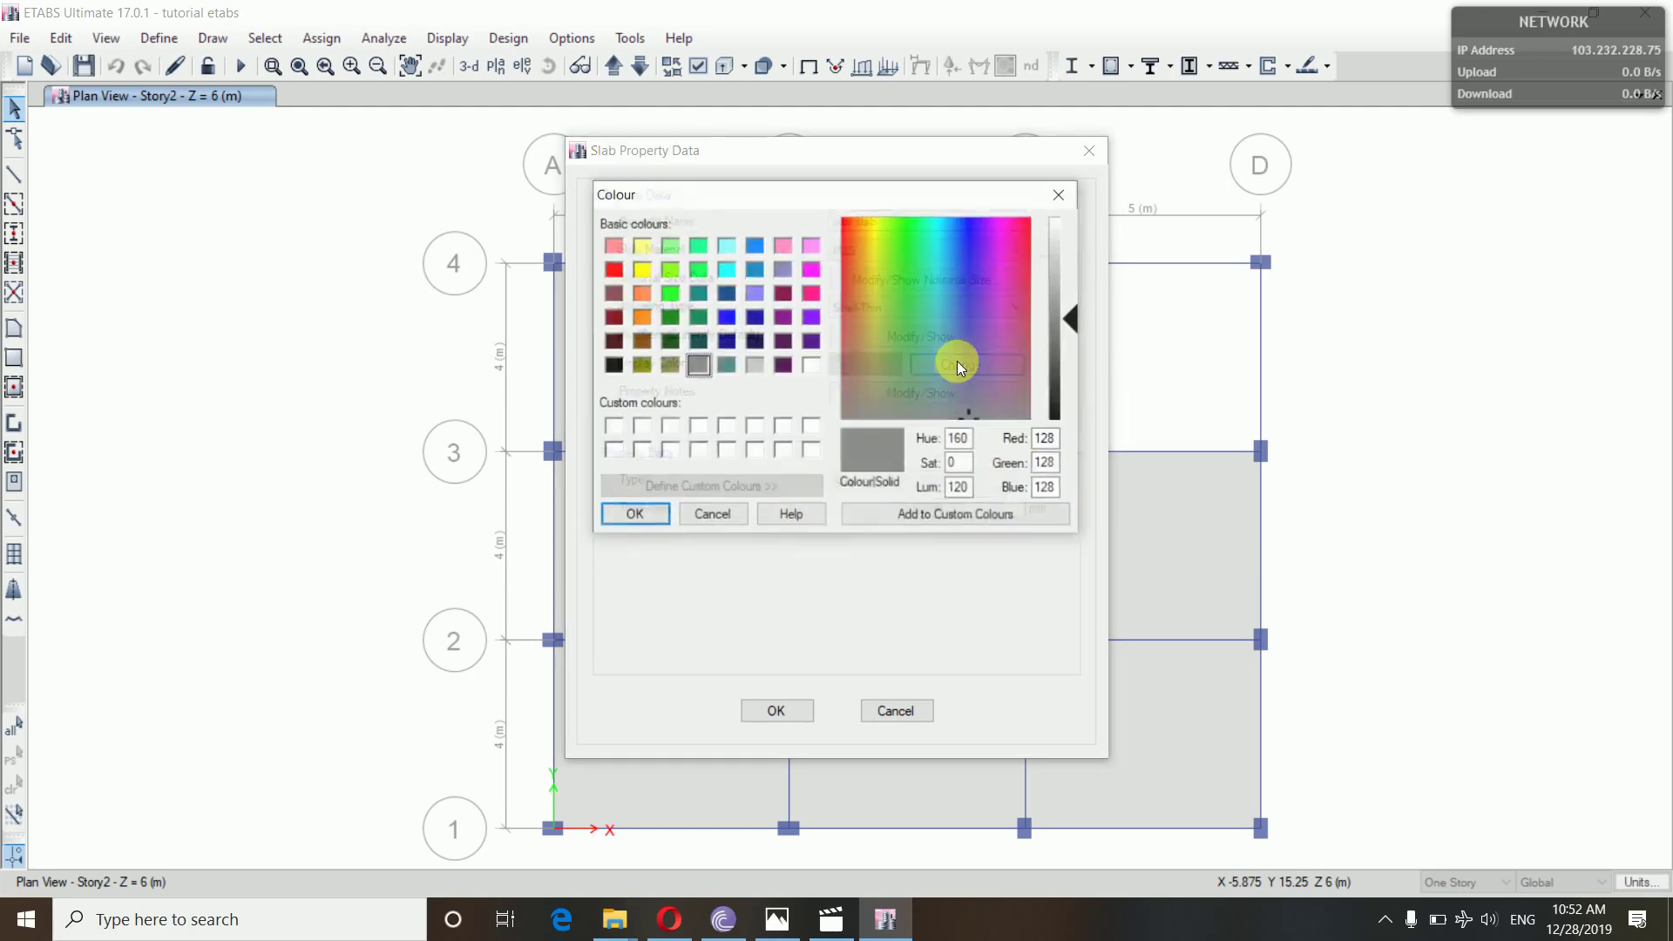
left_click(613, 270)
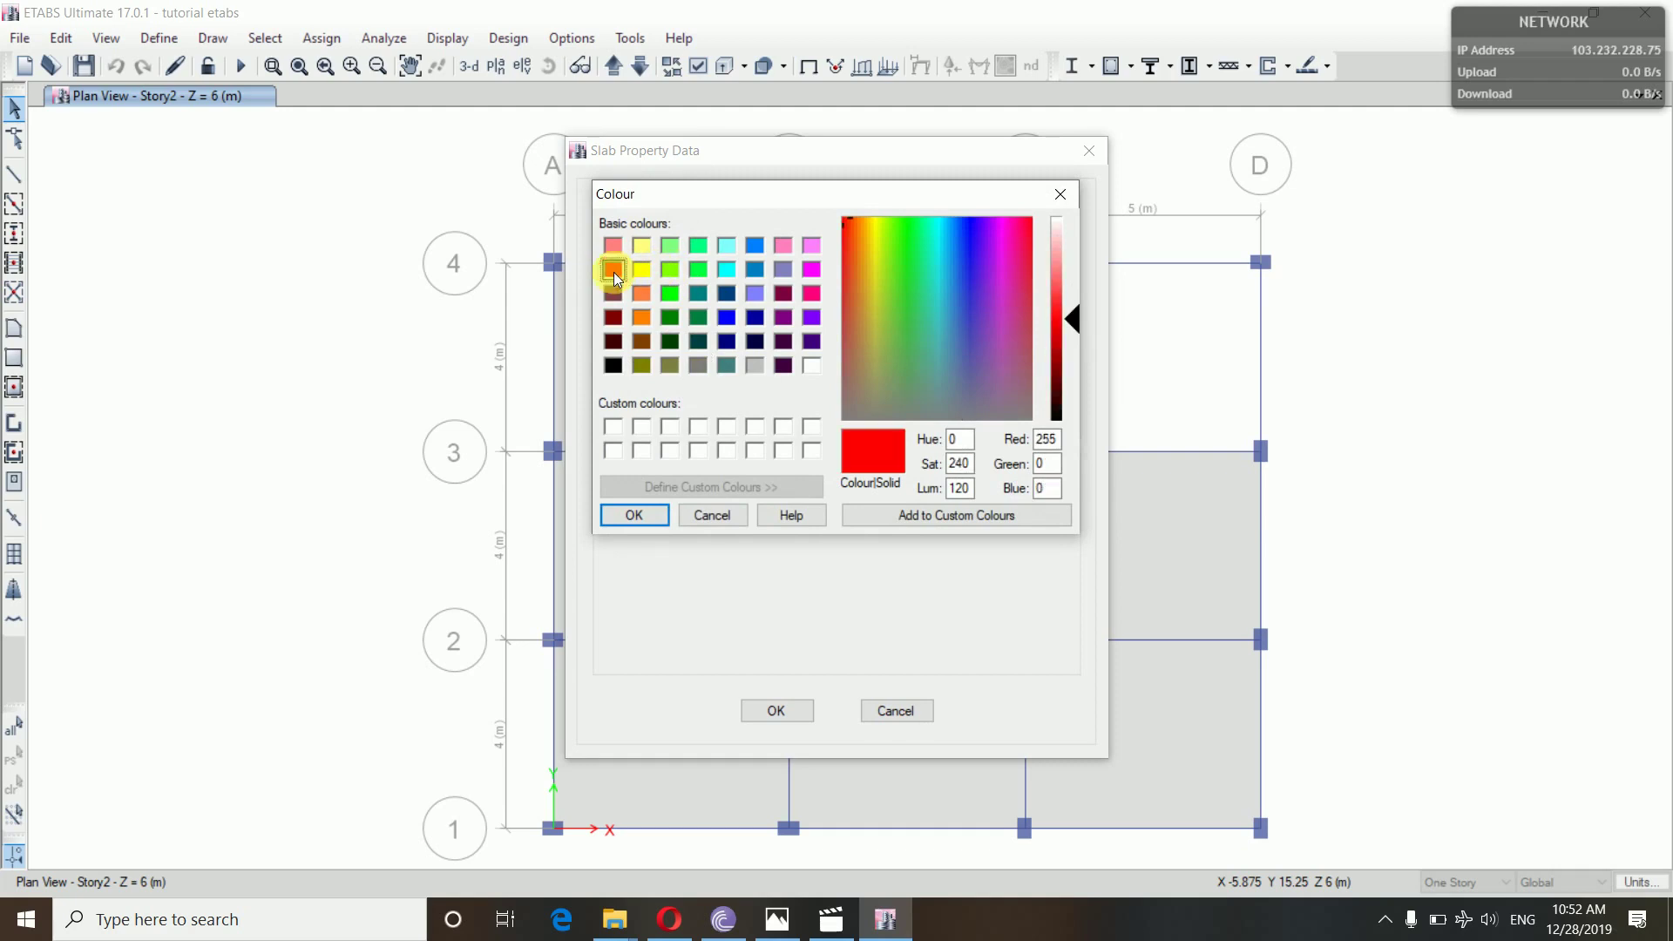
left_click(633, 516)
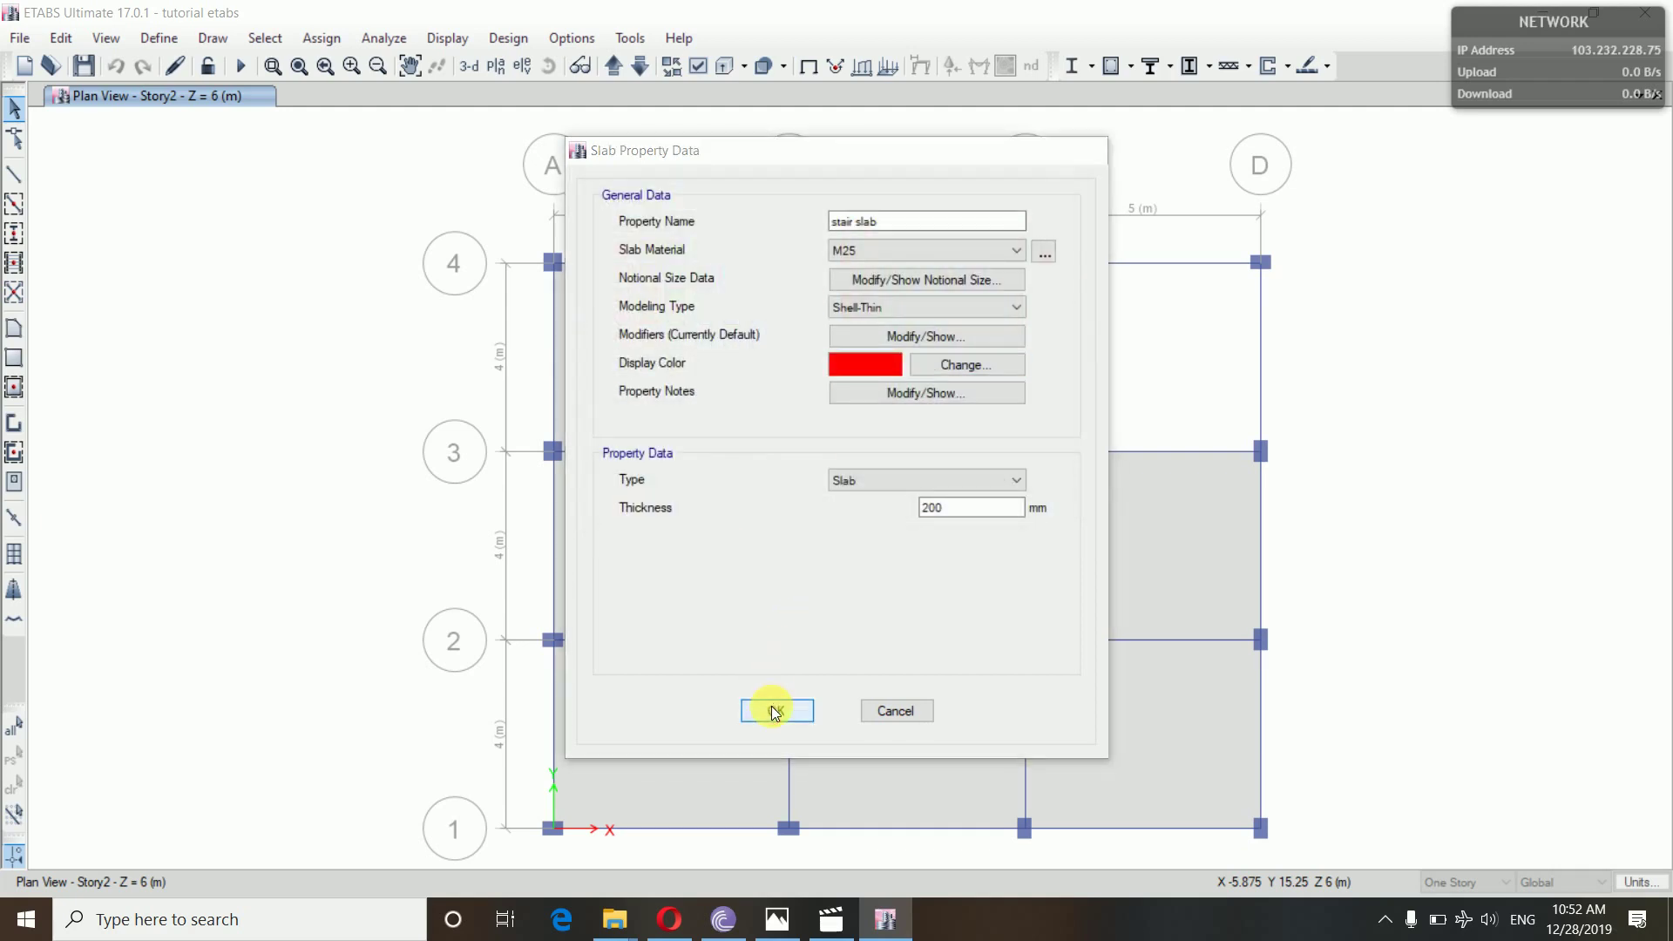
left_click(772, 708)
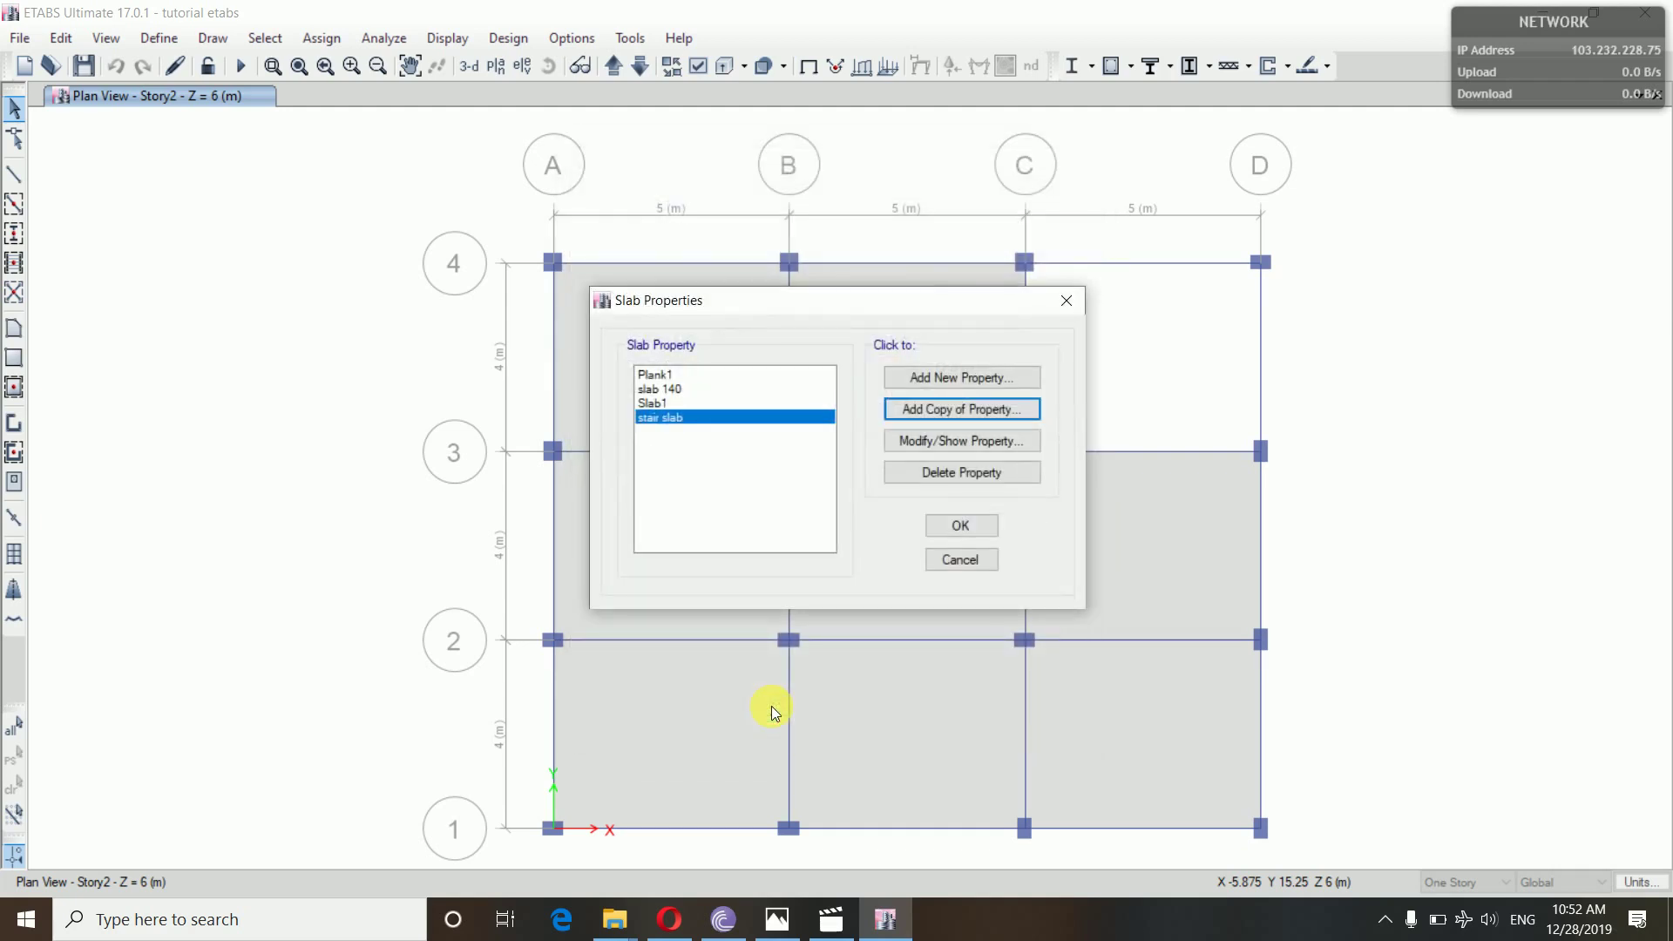
left_click(961, 527)
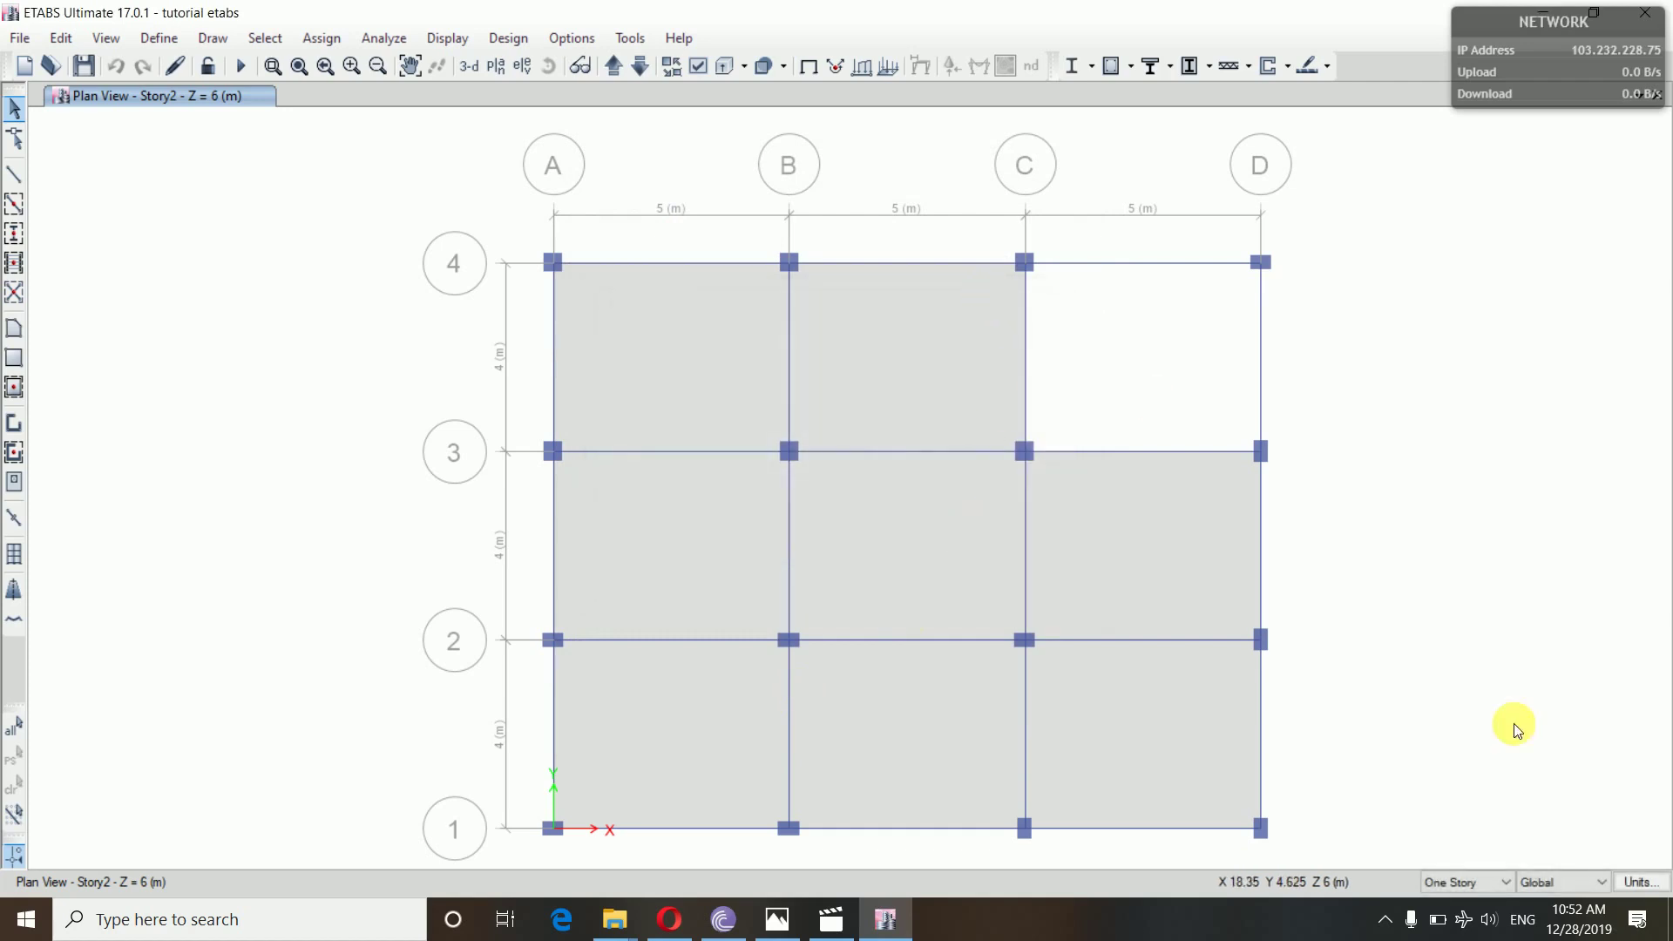
- Show only the frames of the bay between grids C-D and 3-4 across all stories, and view them in 3-D
left_click(1510, 883)
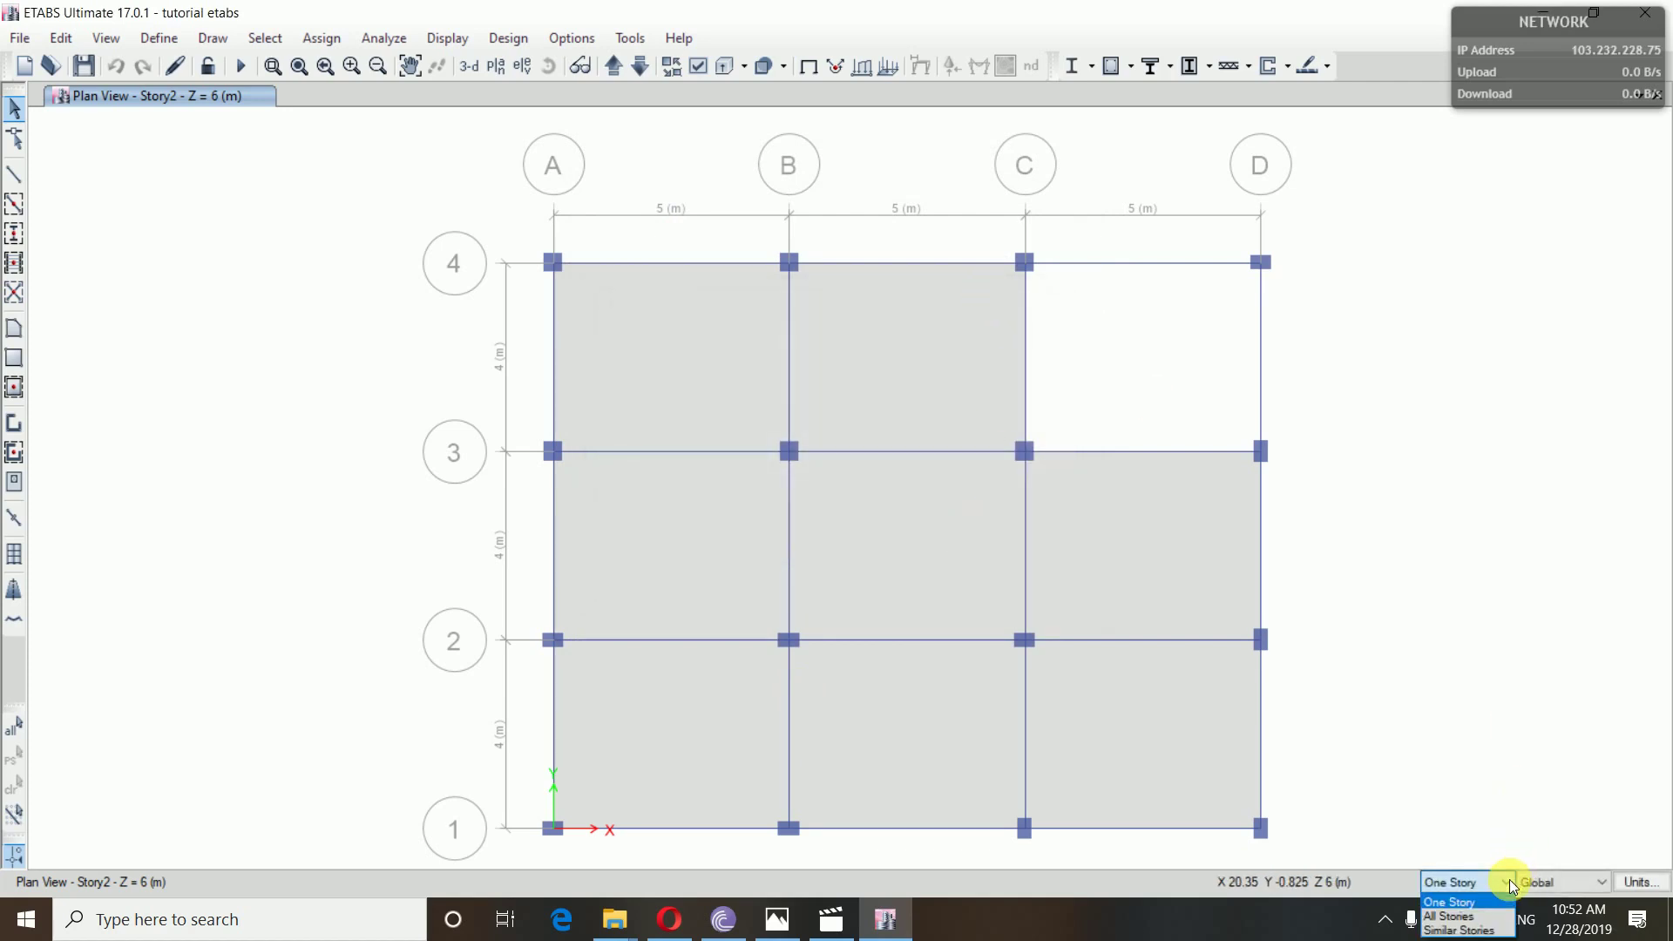
left_click(1458, 924)
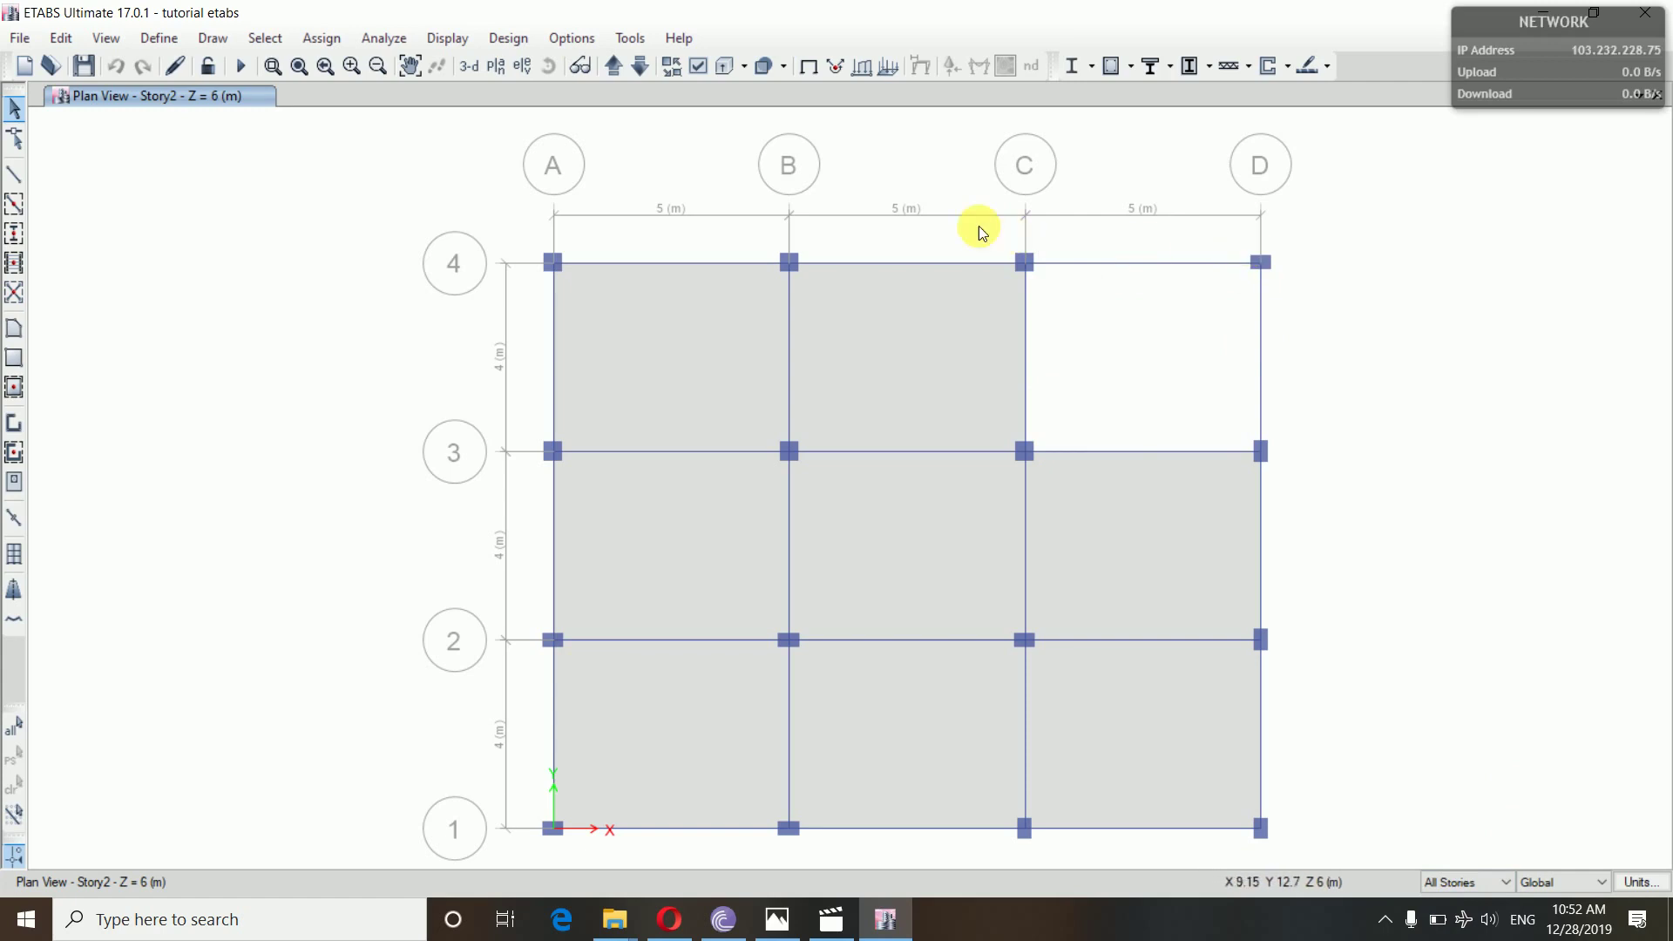
left_click_drag(995, 237, 1301, 497)
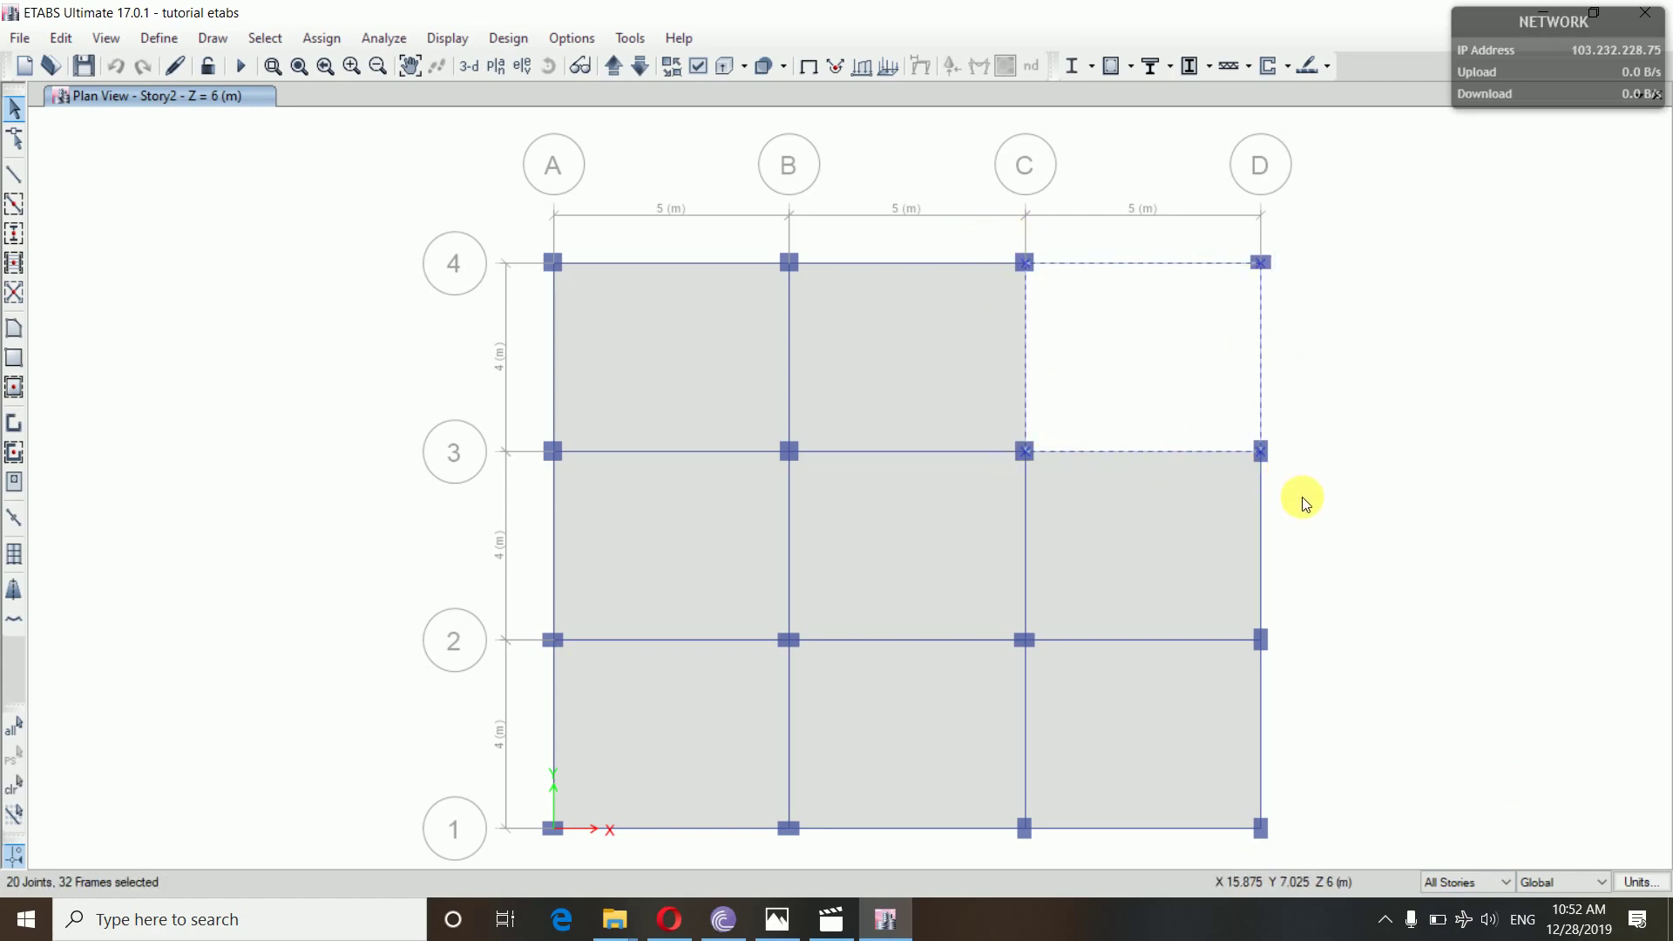
right_click(1382, 329)
left_click(1445, 449)
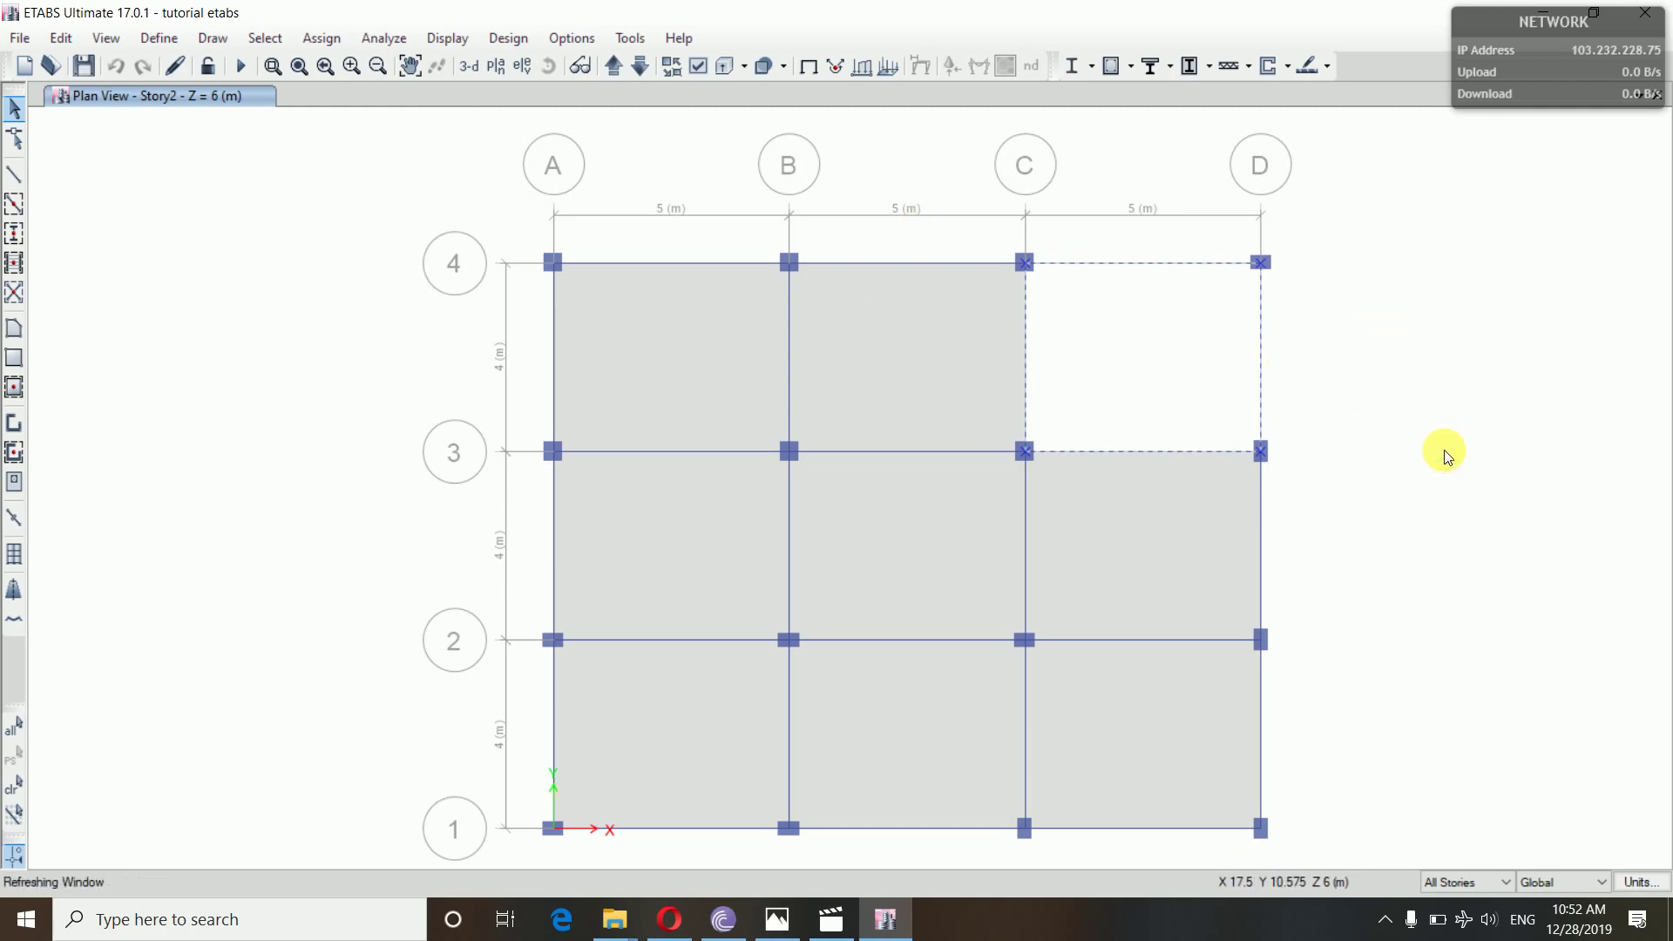
left_click(613, 65)
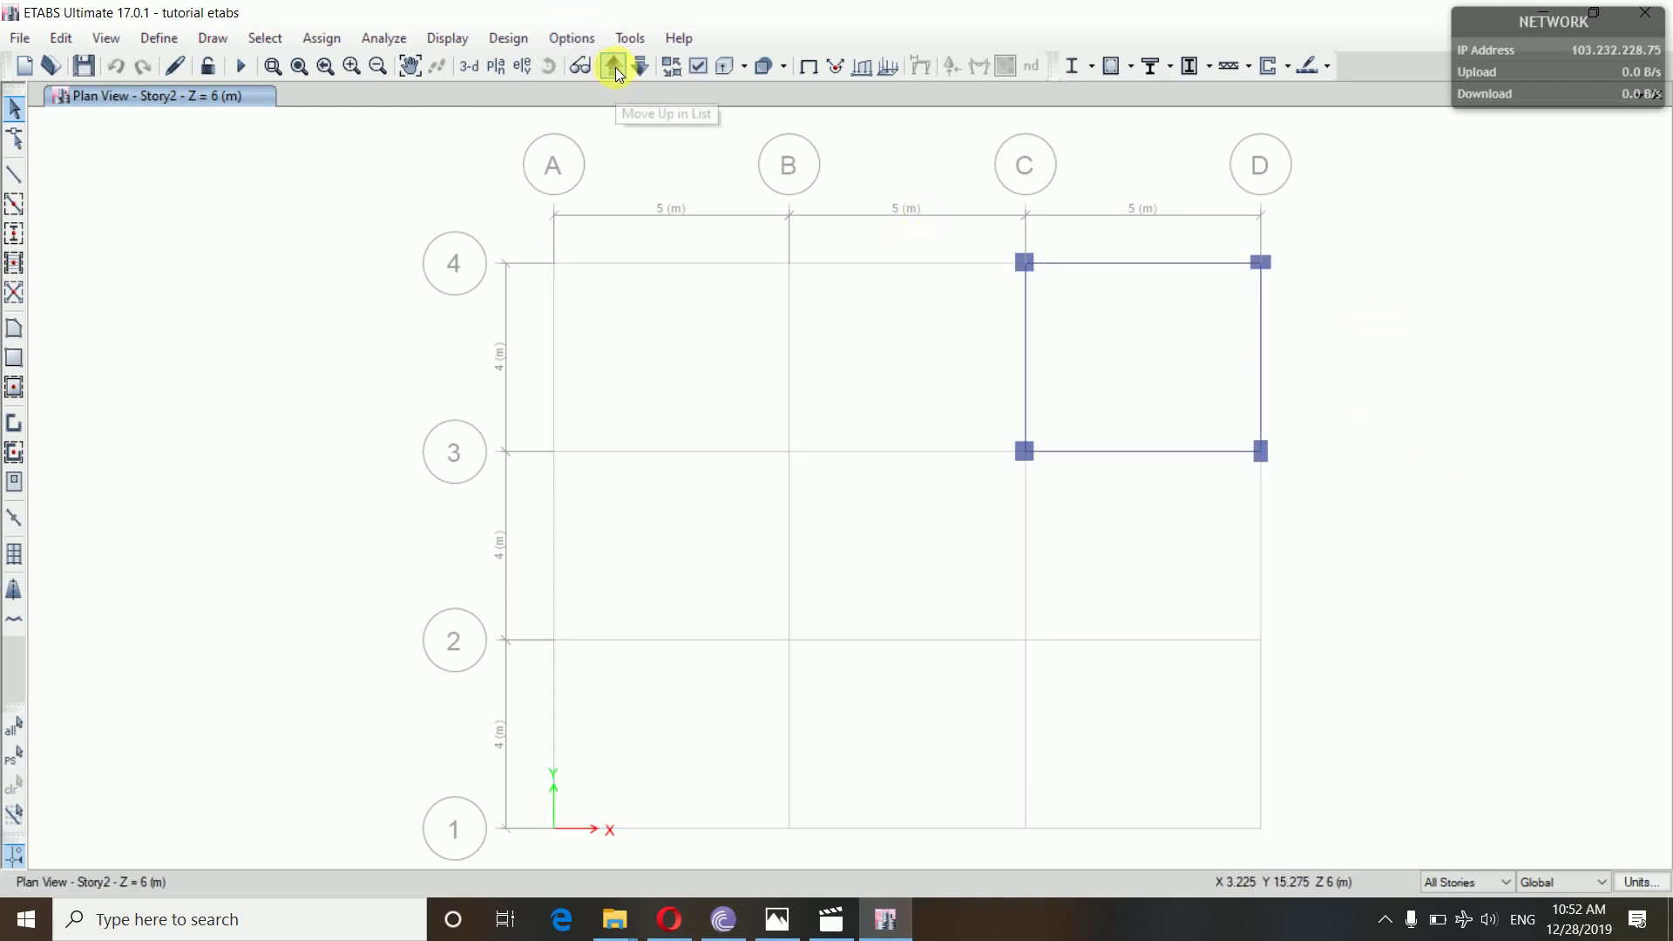
left_click(616, 69)
left_click(619, 70)
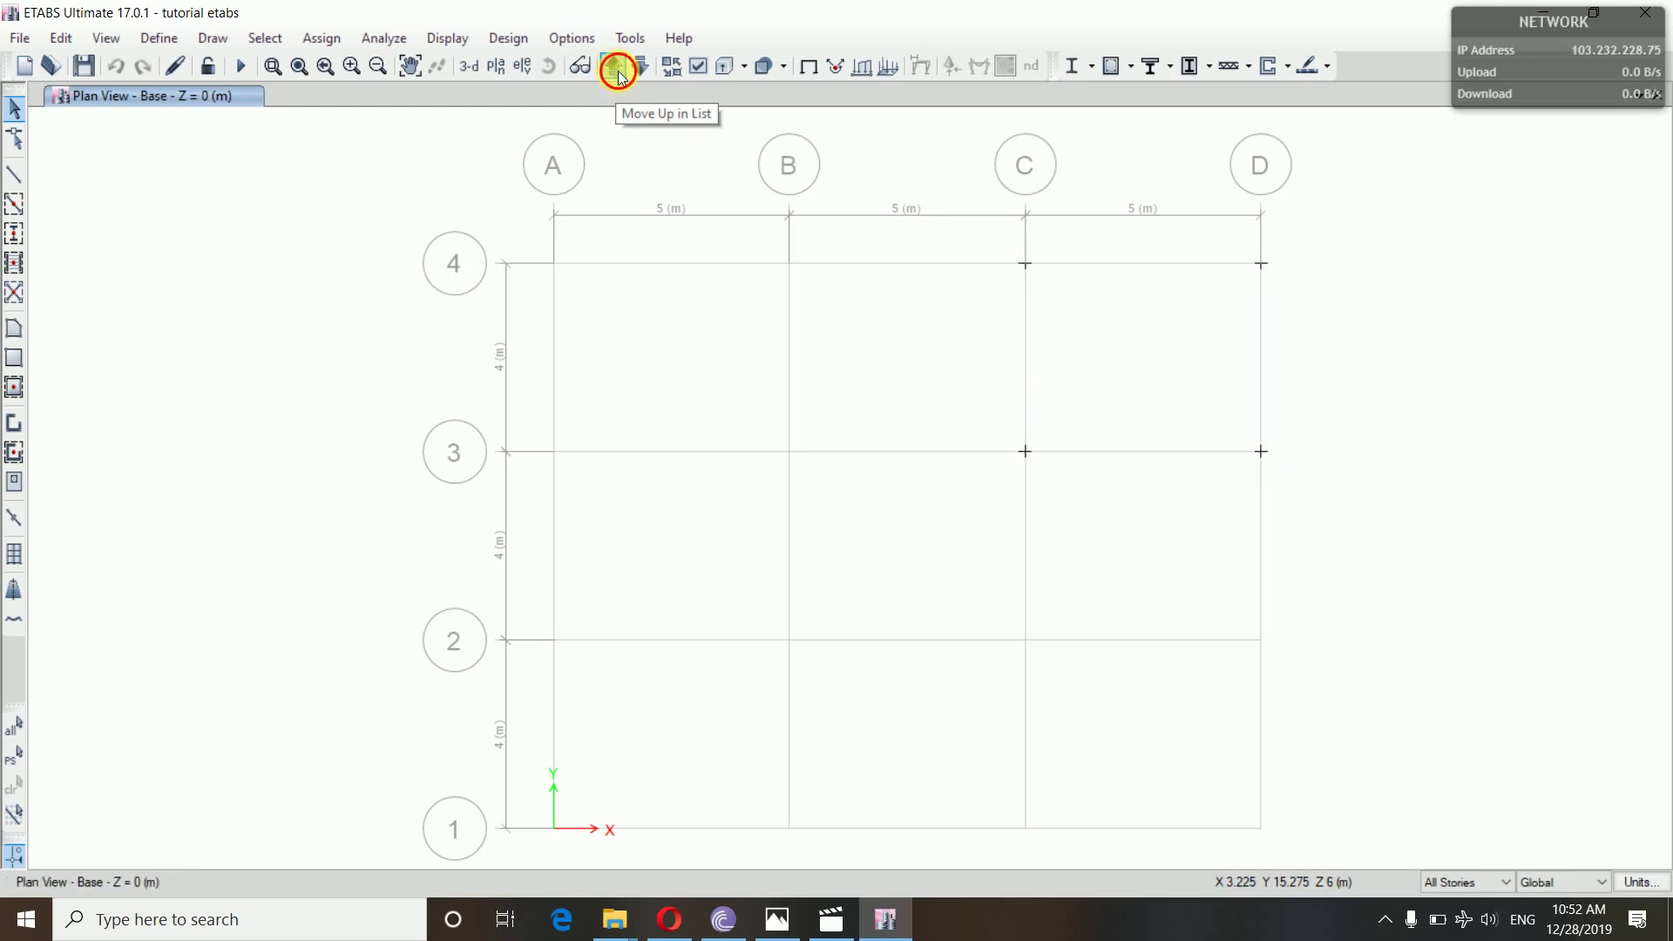
left_click(618, 71)
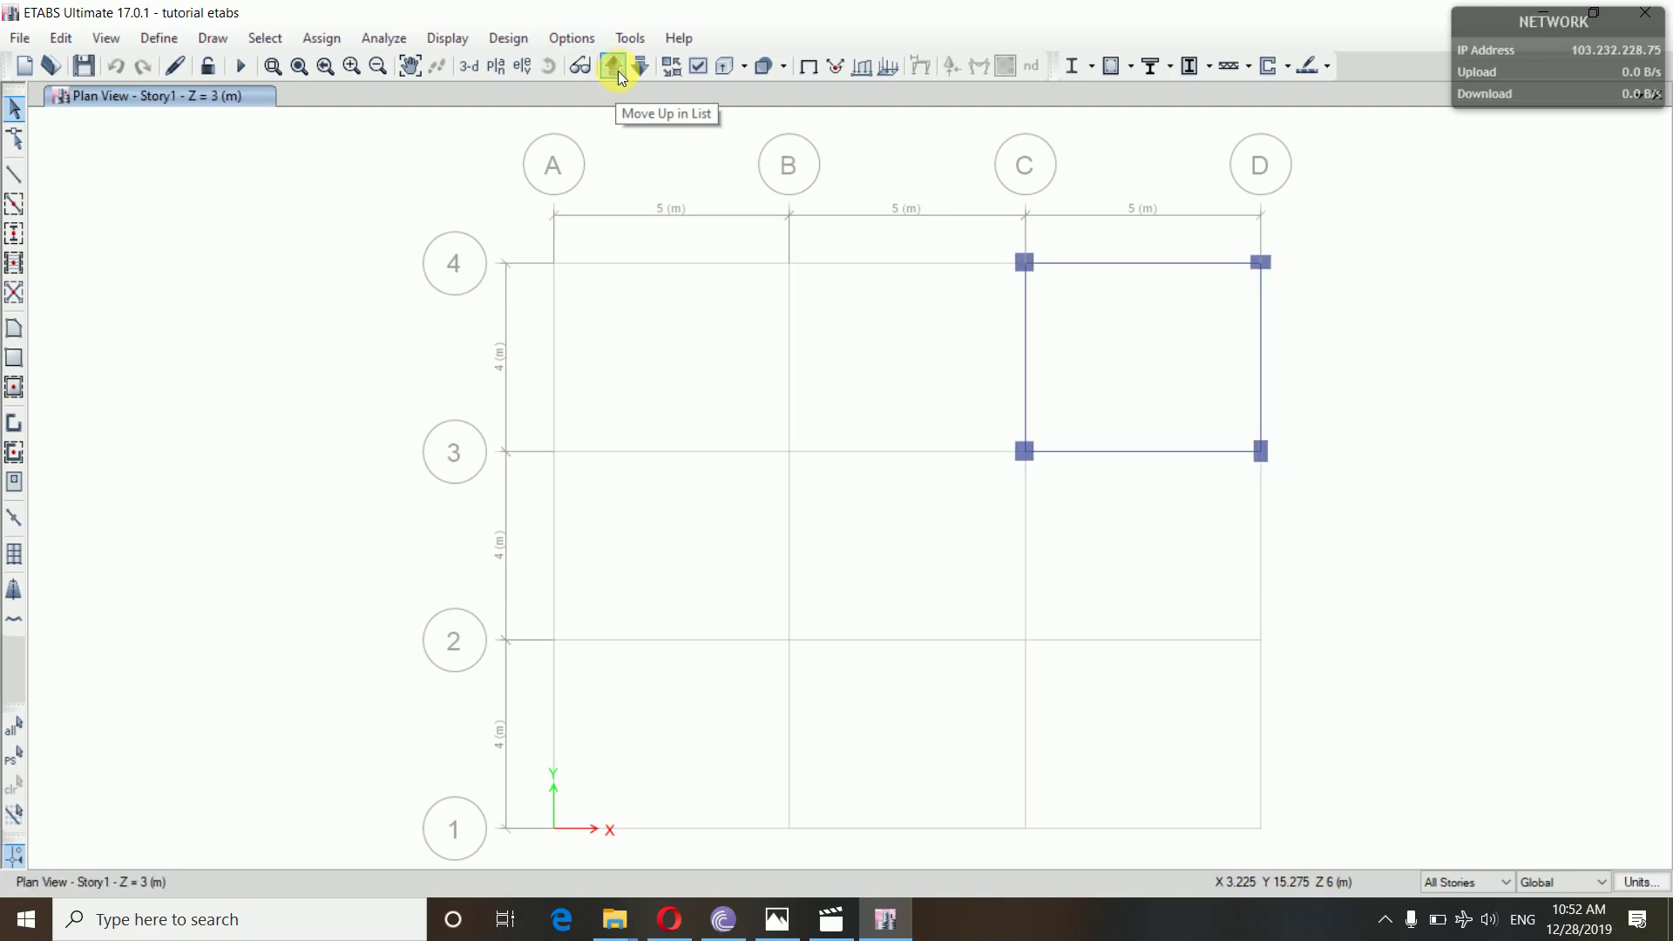
left_click(468, 68)
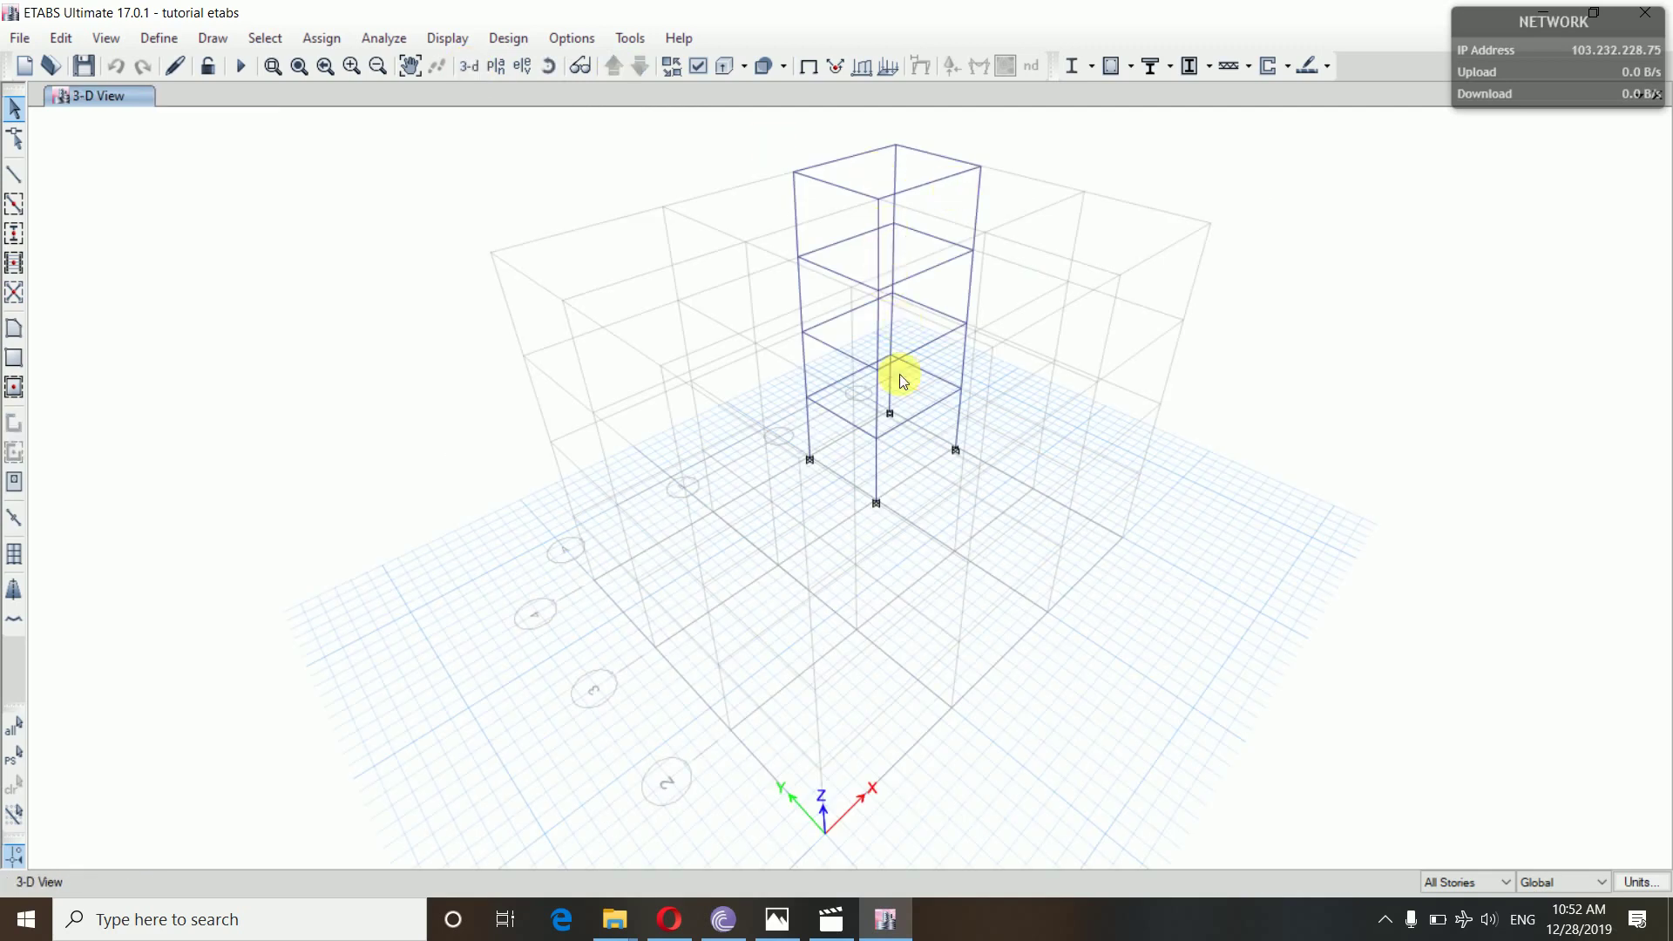
- Try copying the grid C beams of the stair bay with a Delta Z of -1.5 m, and undo the paste
left_click(843, 187)
key("ctrl+c")
key("ctrl+v")
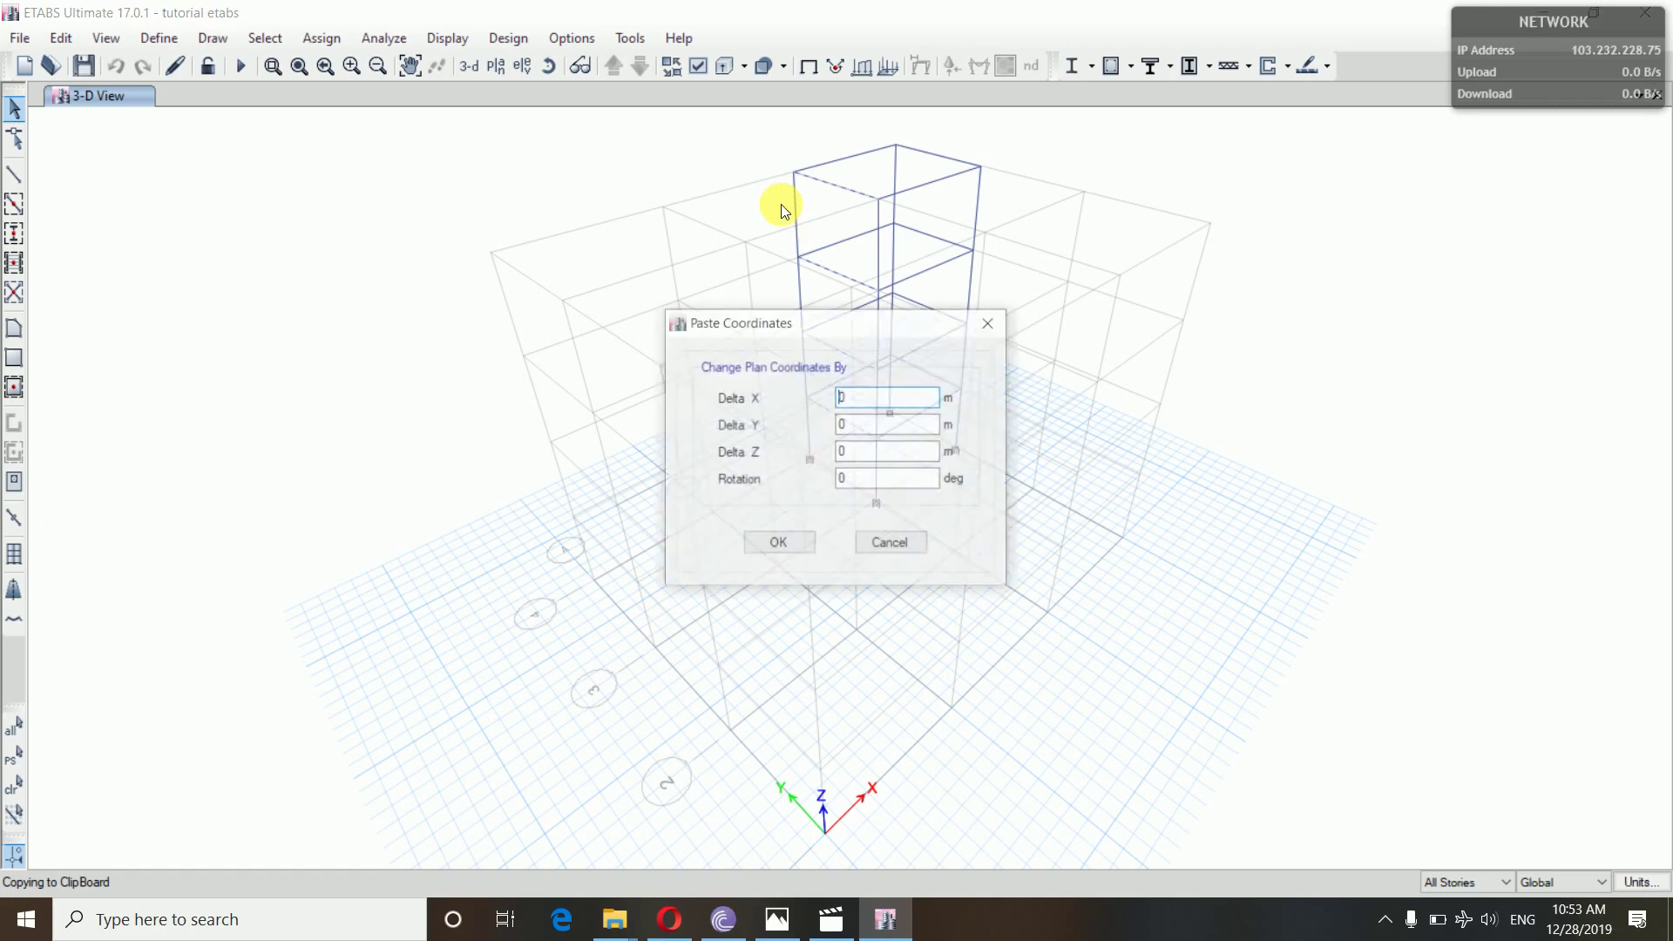
left_click(874, 454)
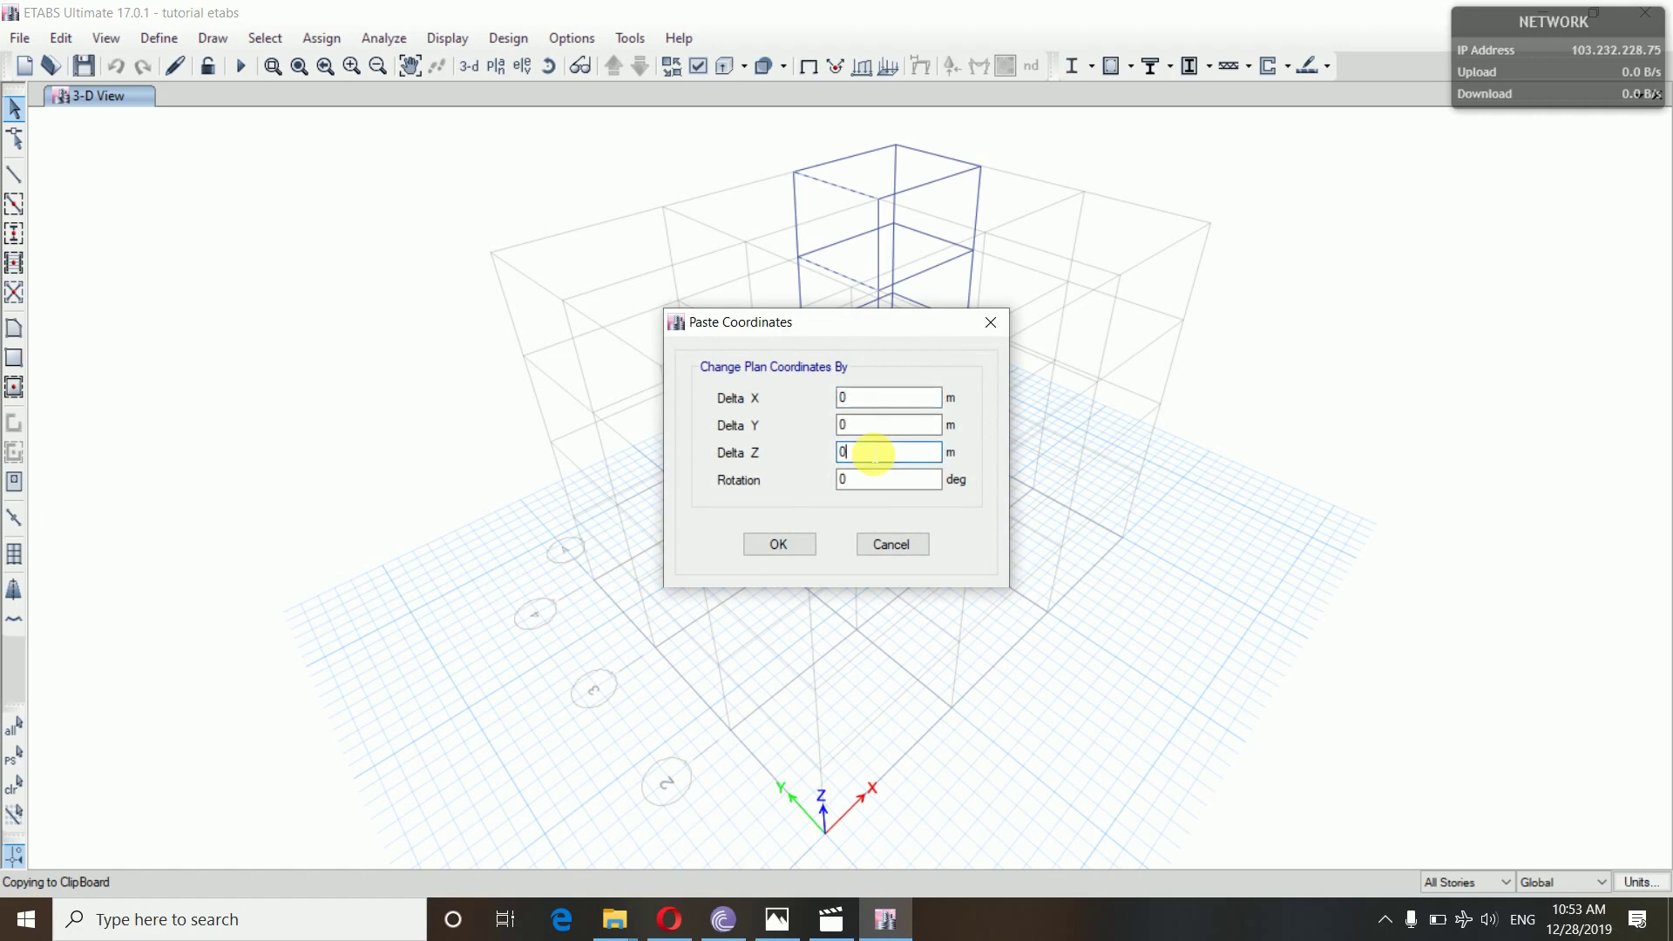
key("BackSpace")
type("-1.5")
left_click(800, 544)
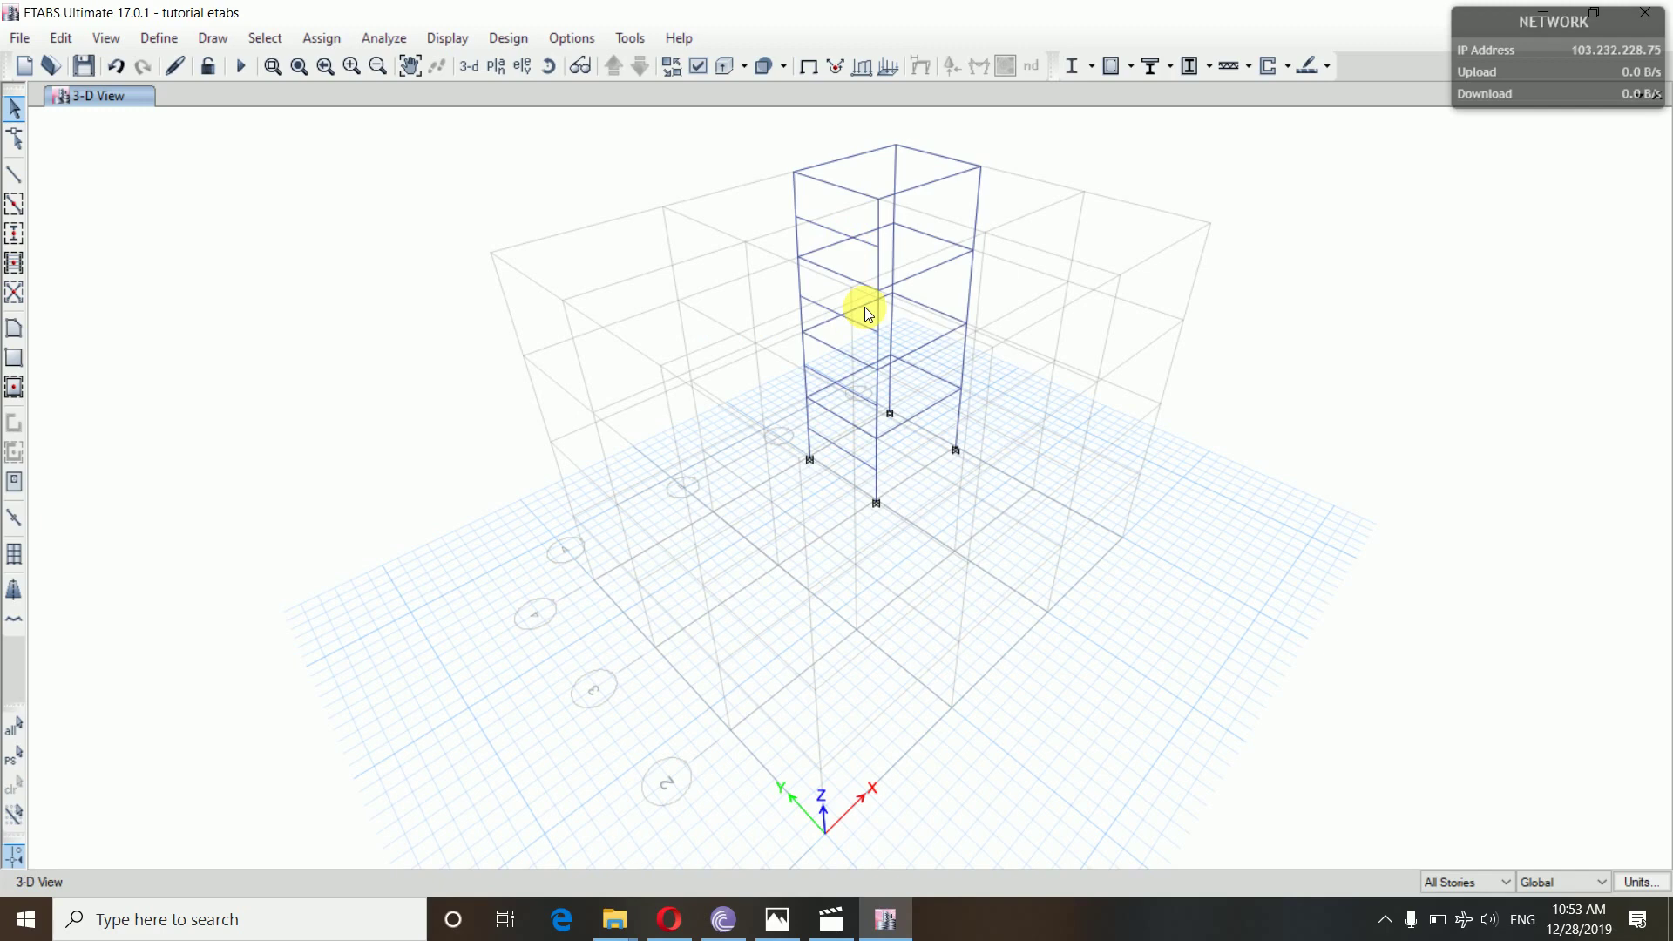
key("ctrl+z")
- Copy the grid D beams of the stair bay on all stories and paste them with a Delta Z of -1.5 m
left_click(938, 153)
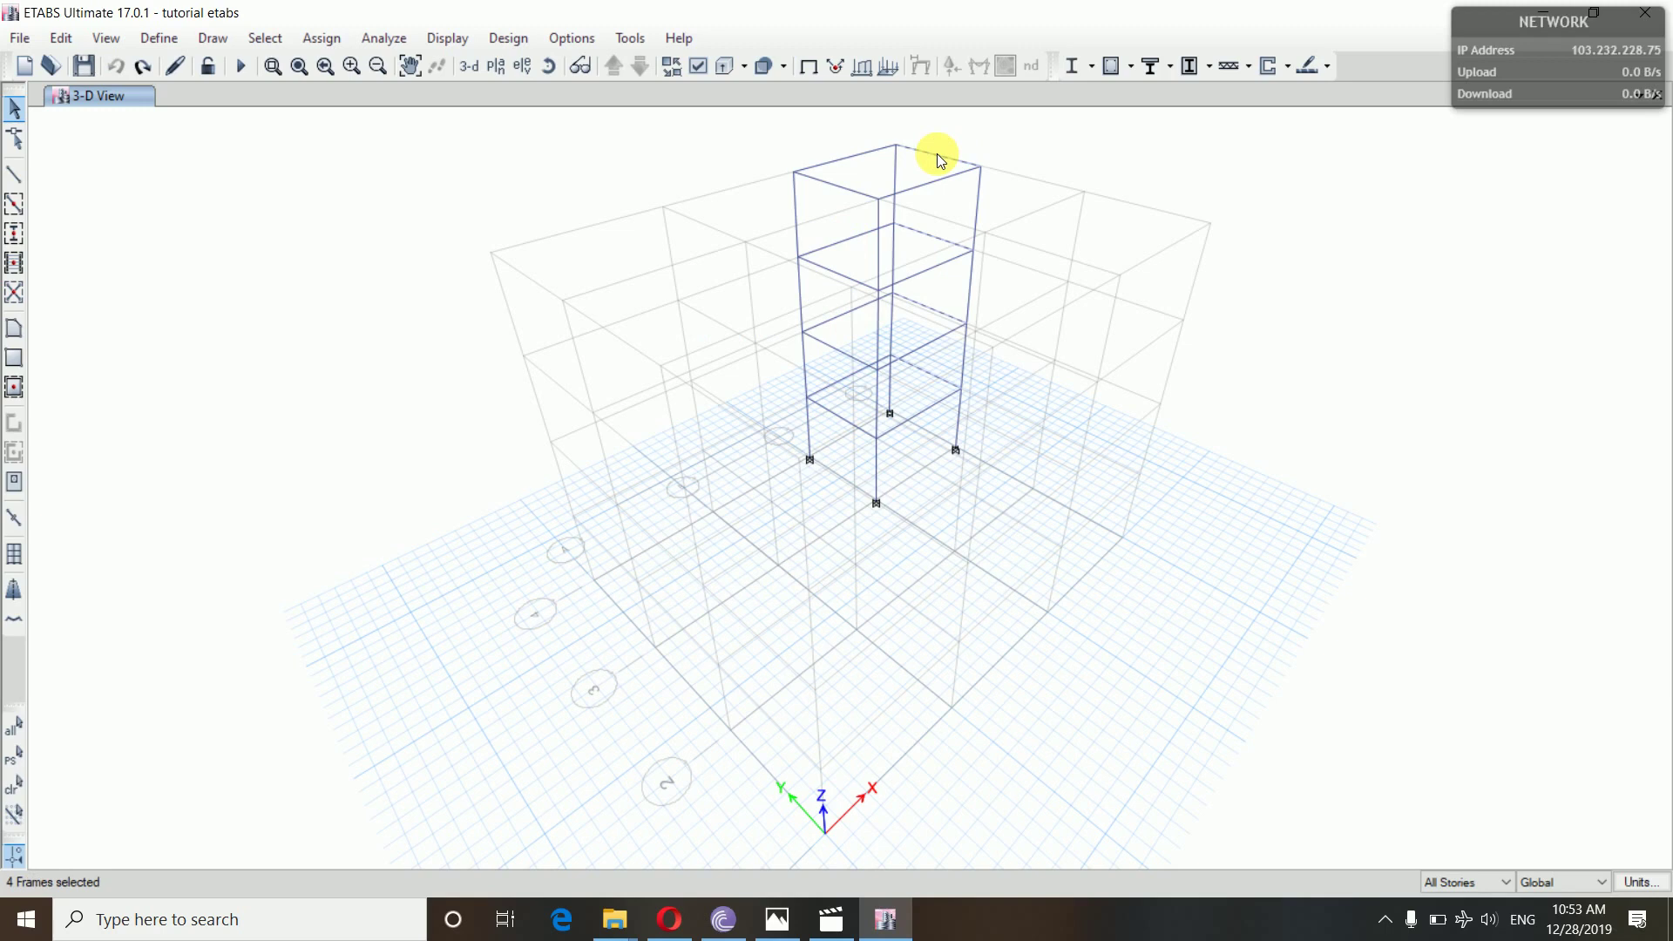
key("ctrl+c")
key("ctrl+v")
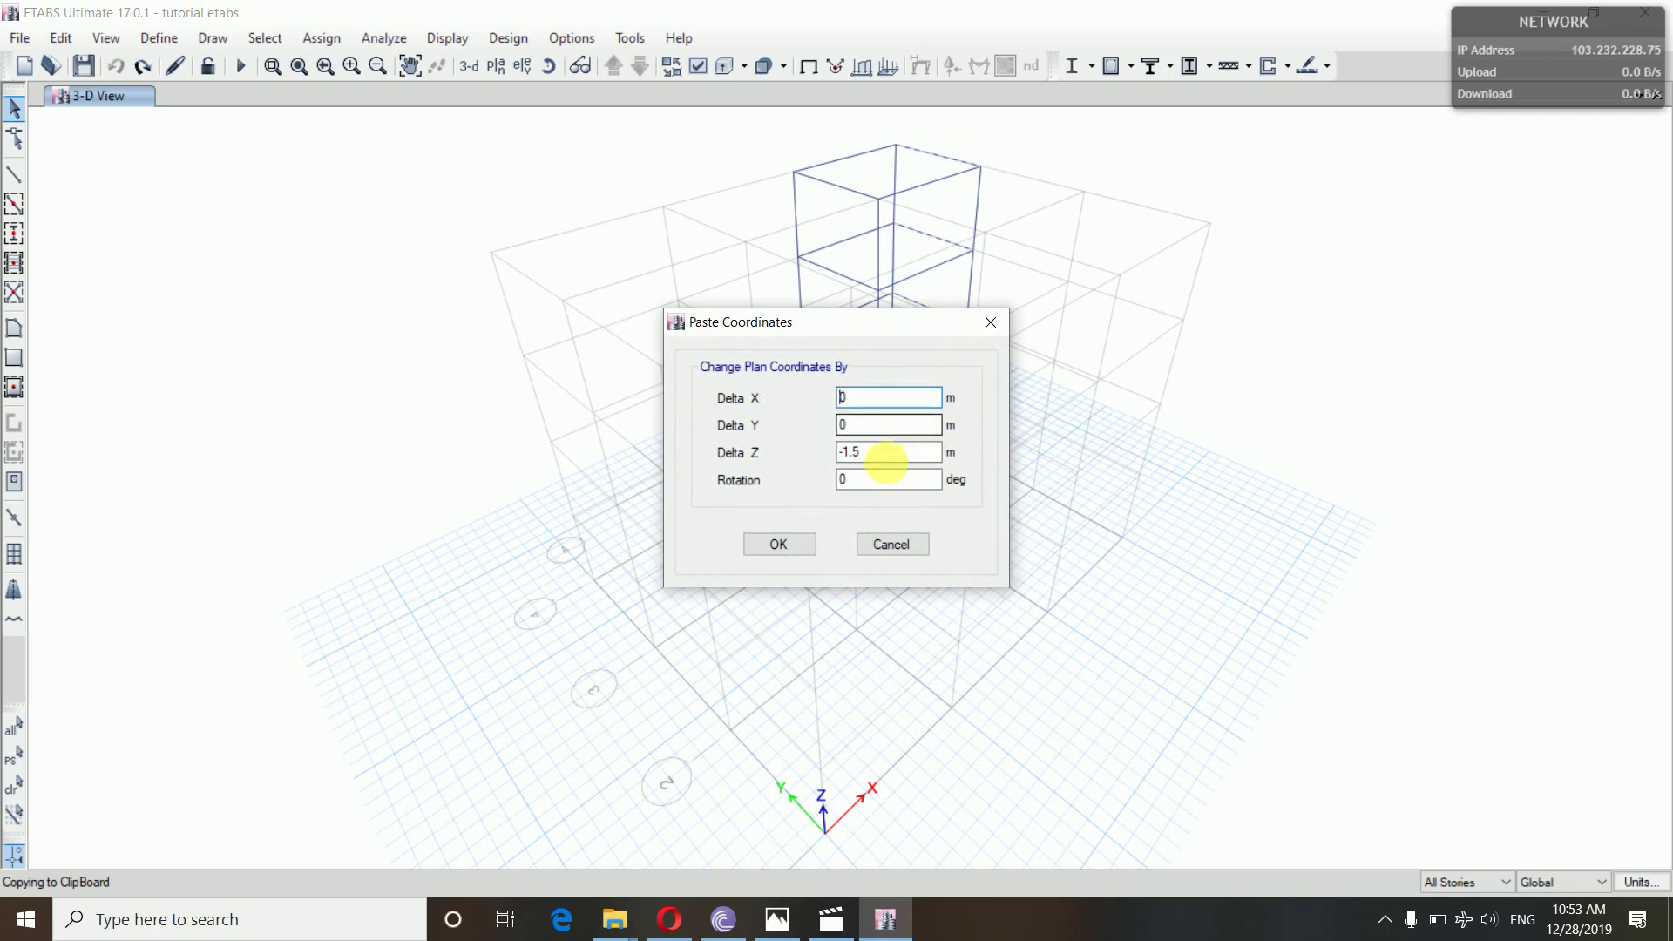
left_click(797, 546)
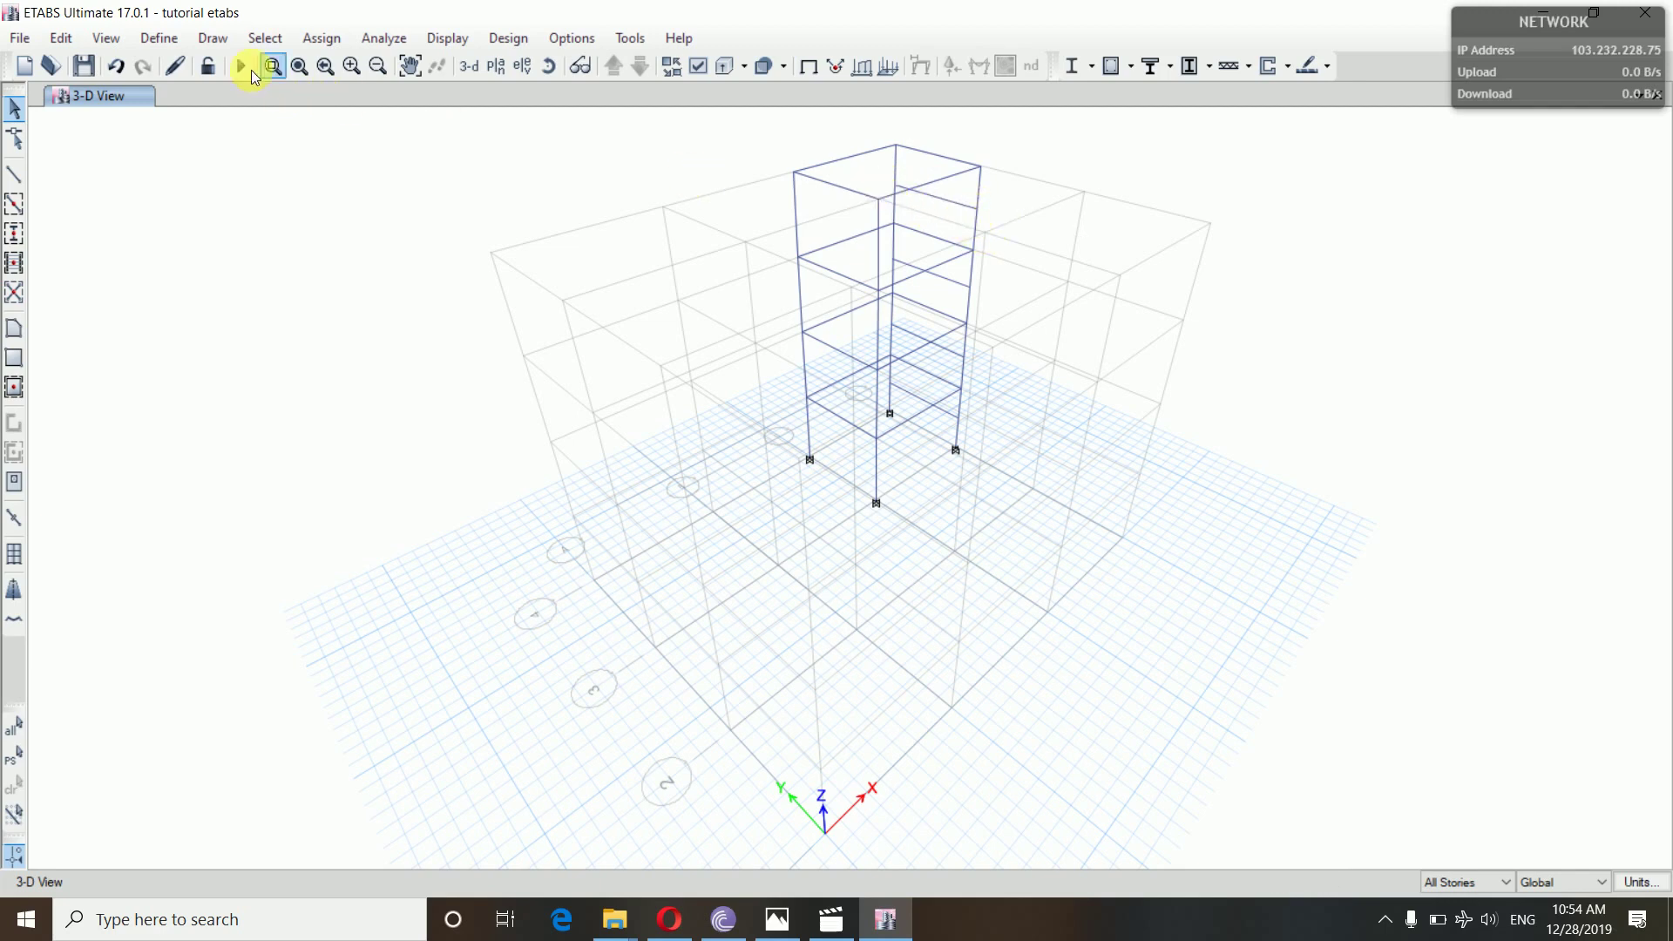
- Draw joints with a Plan Offset X of -650 mm from both ends of the mid-height landing beams on every story, using Similar Stories
left_click(213, 39)
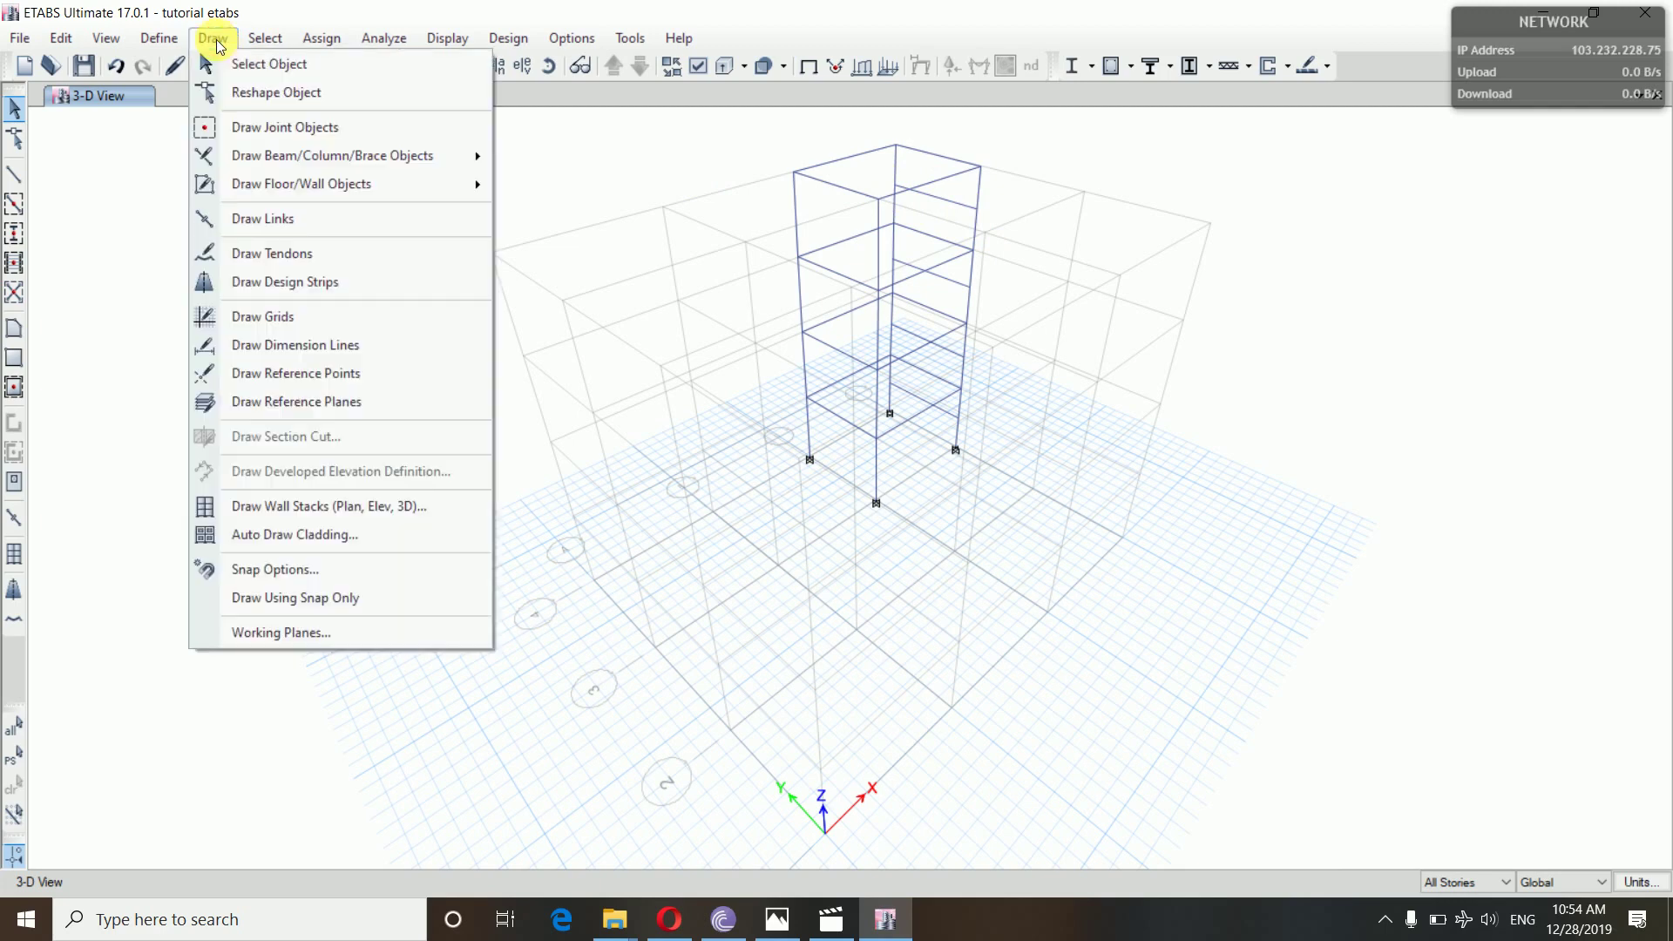
left_click(259, 128)
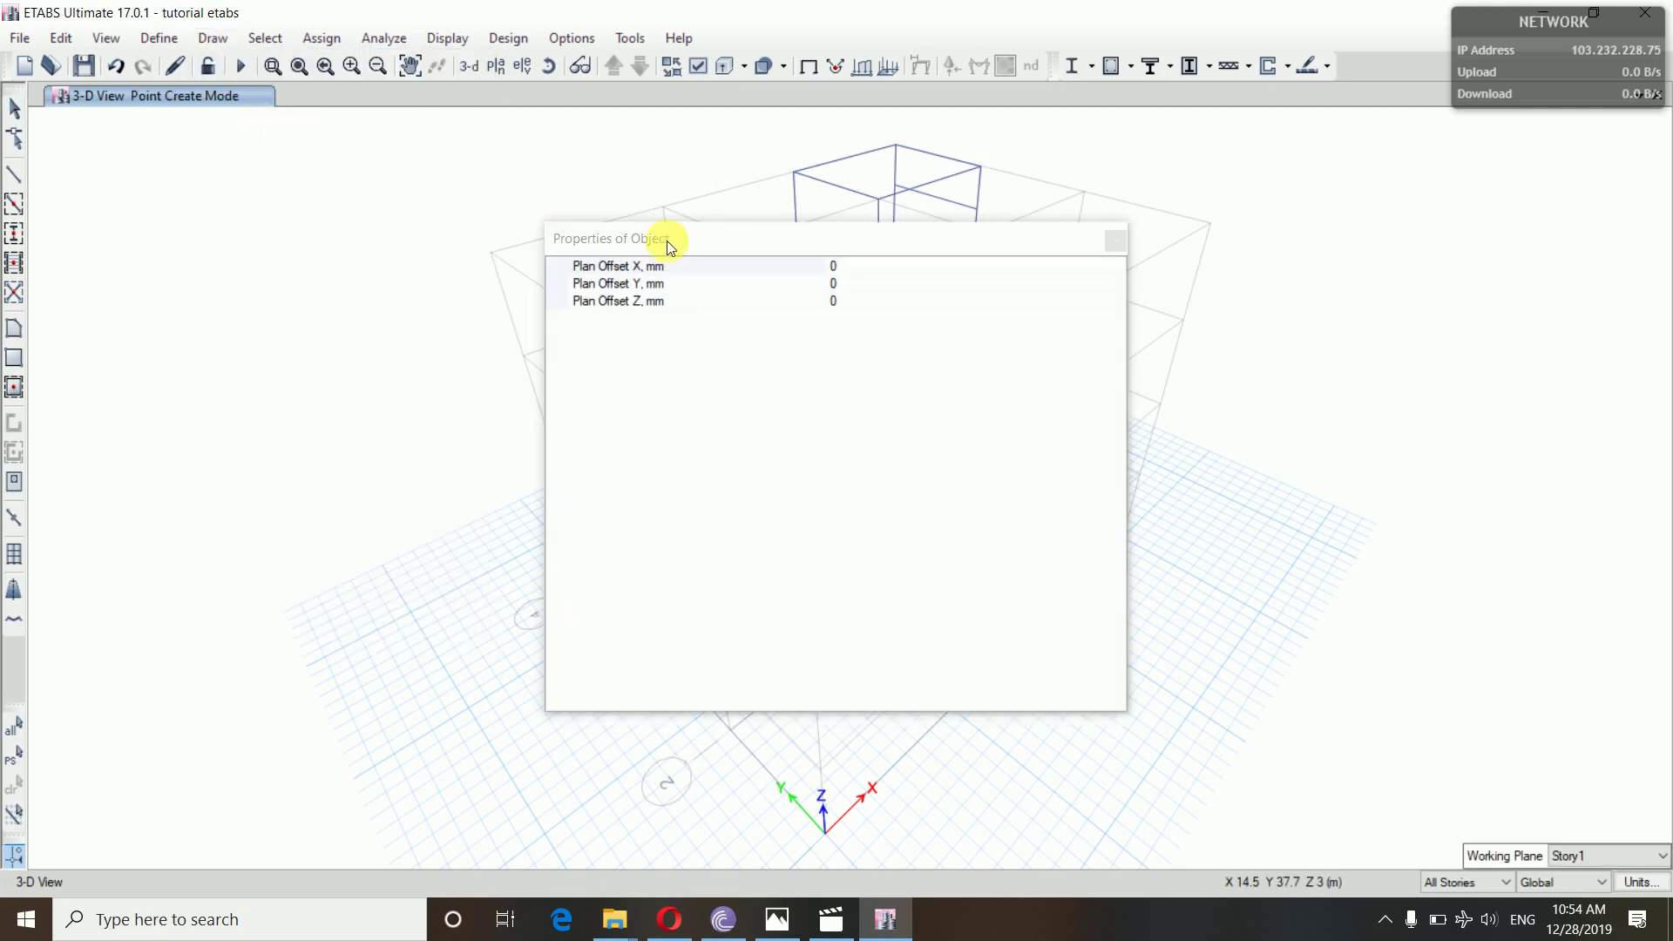
left_click(855, 267)
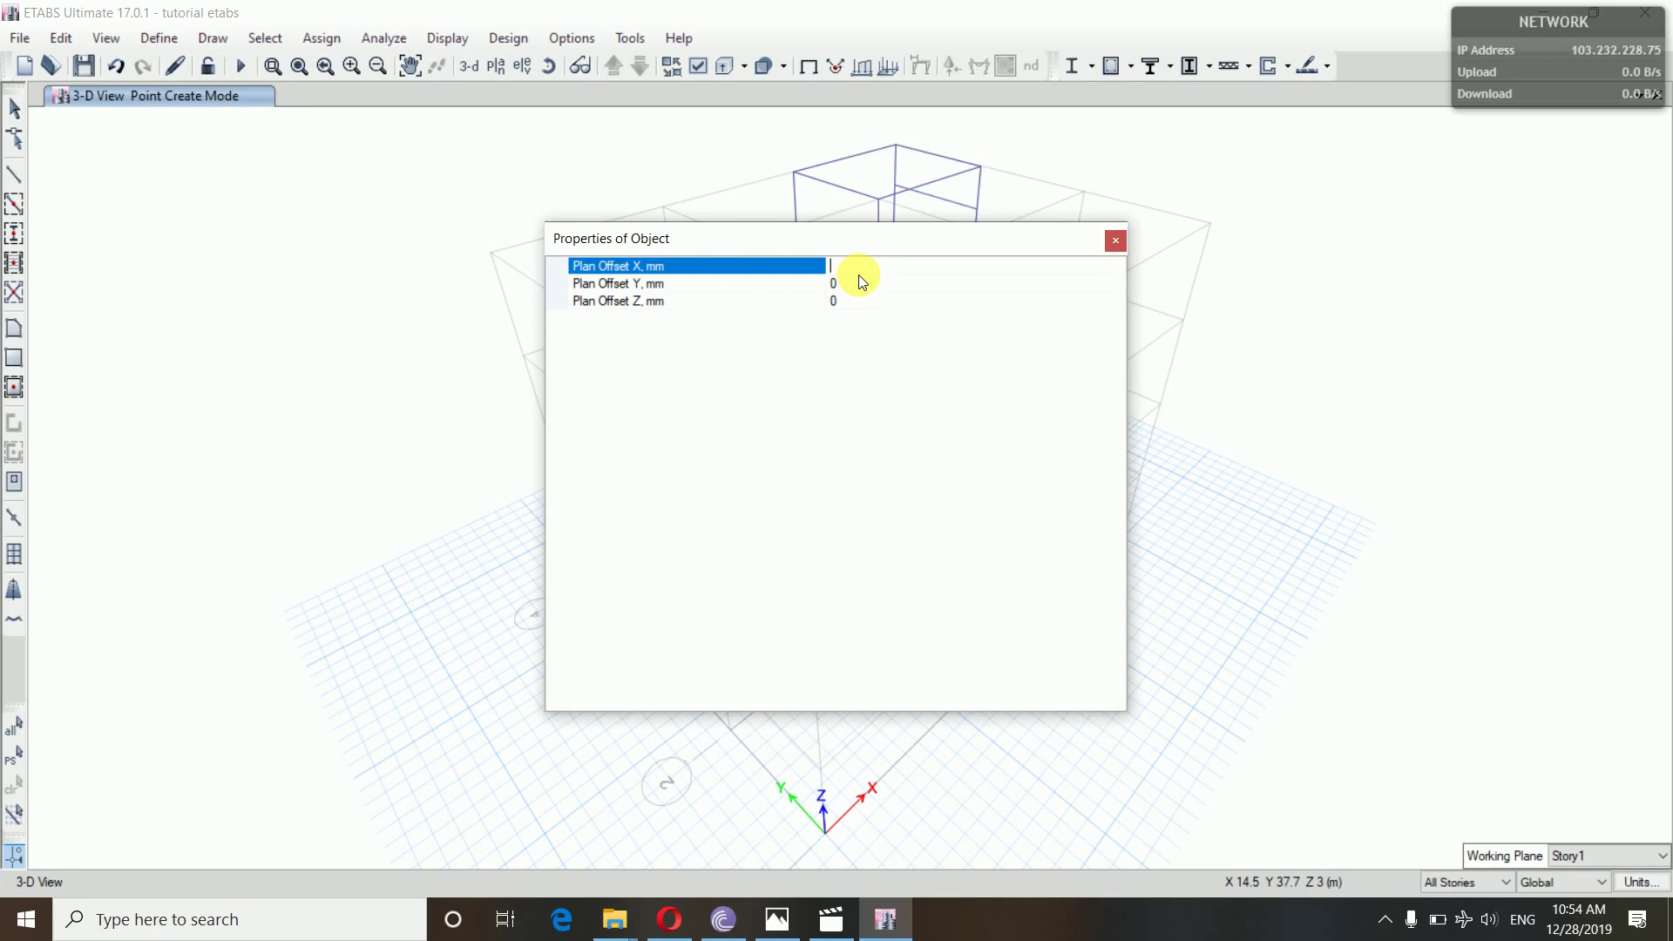
type("-650")
left_click_drag(925, 240, 426, 319)
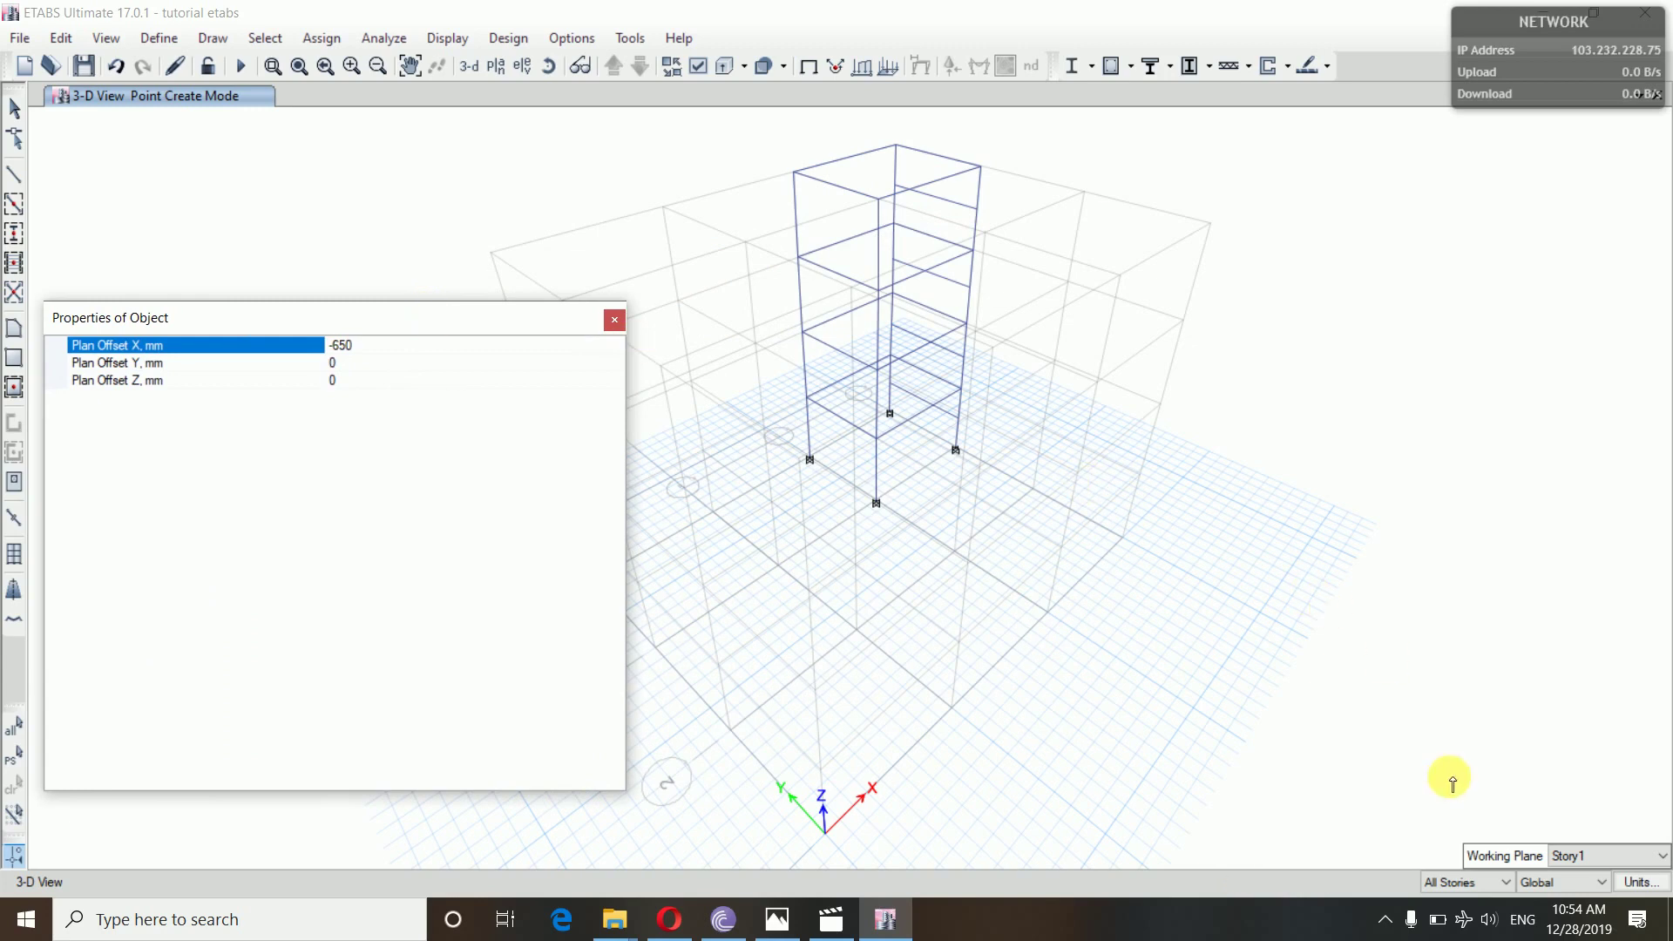
left_click(1509, 883)
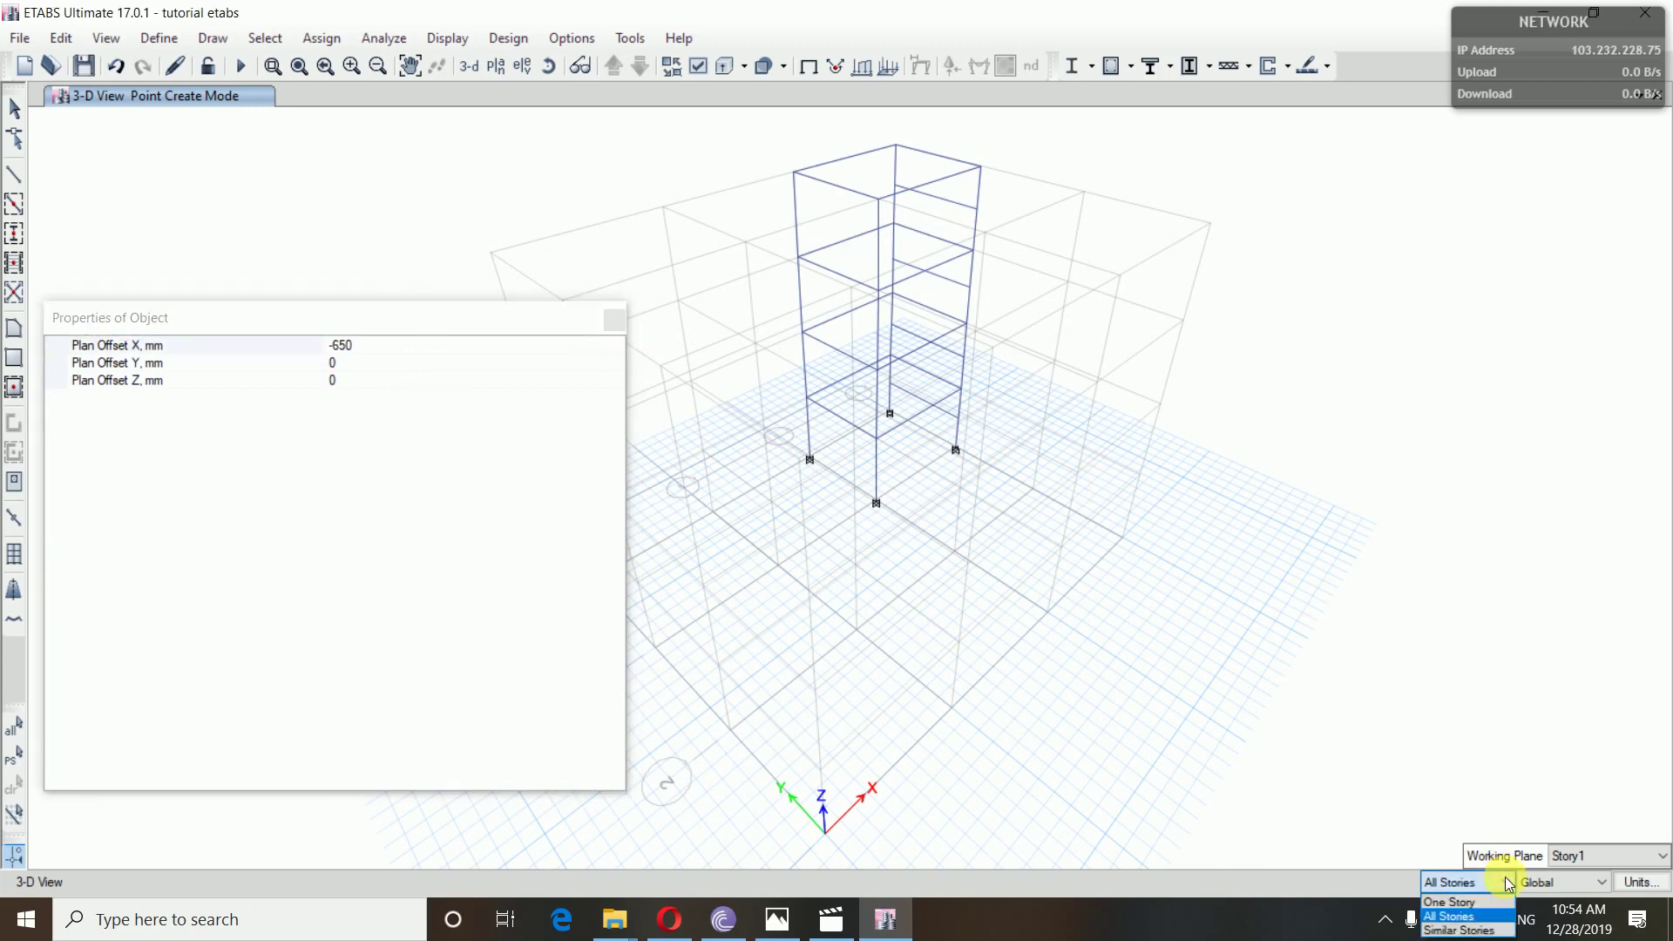
left_click(1453, 926)
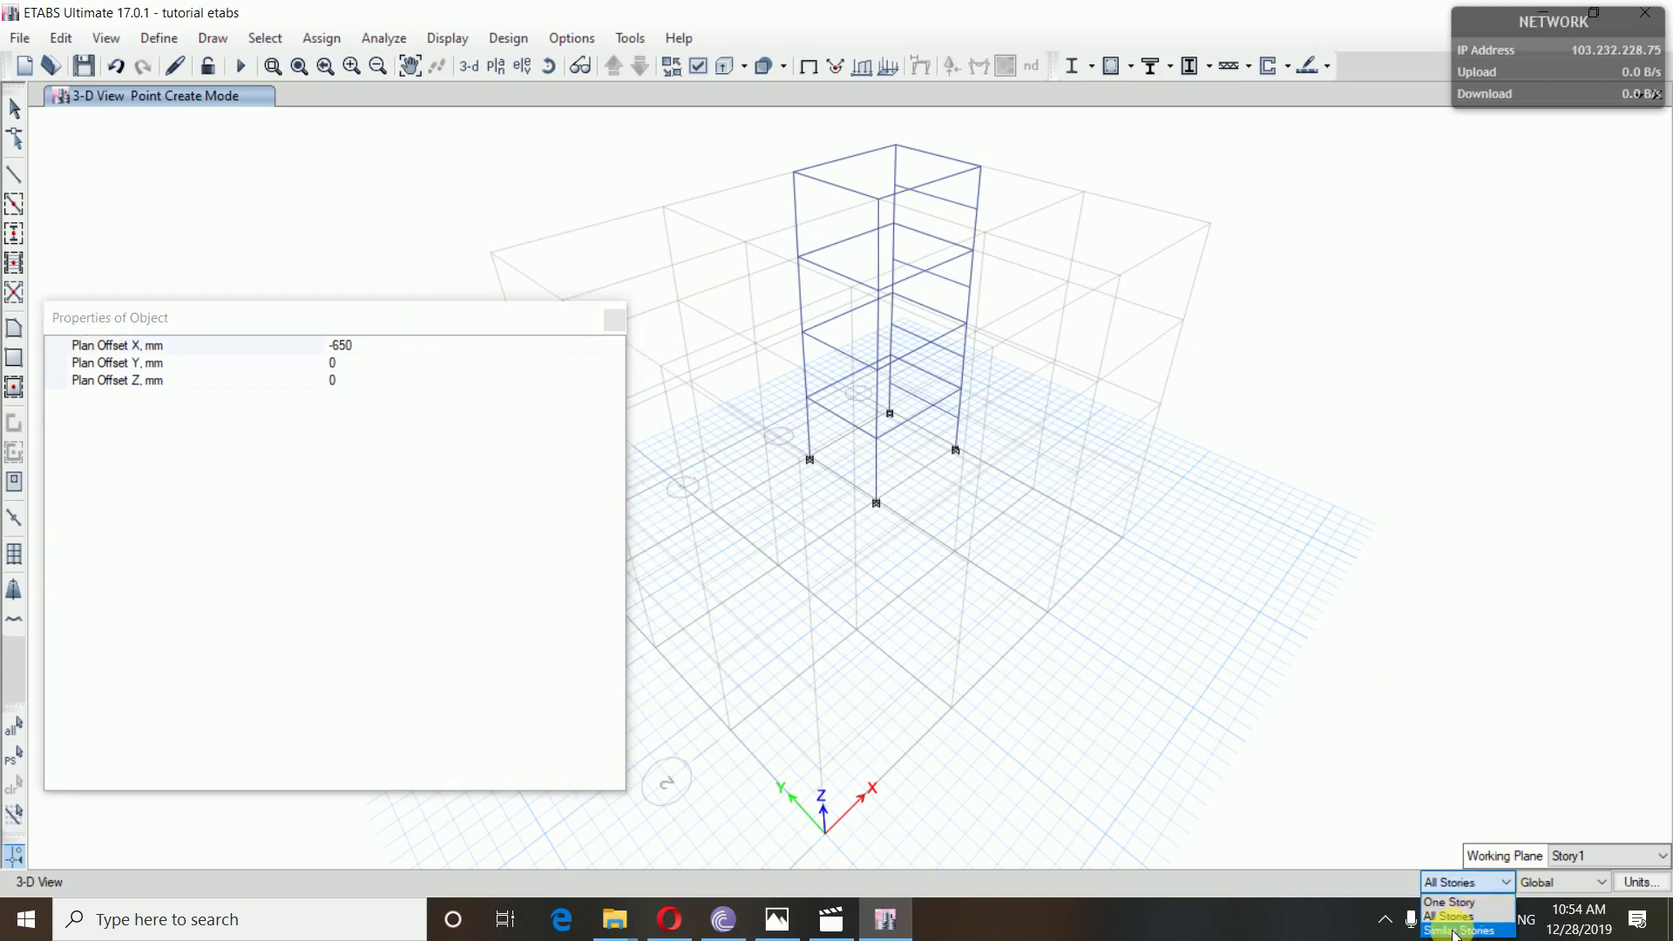
left_click(976, 212)
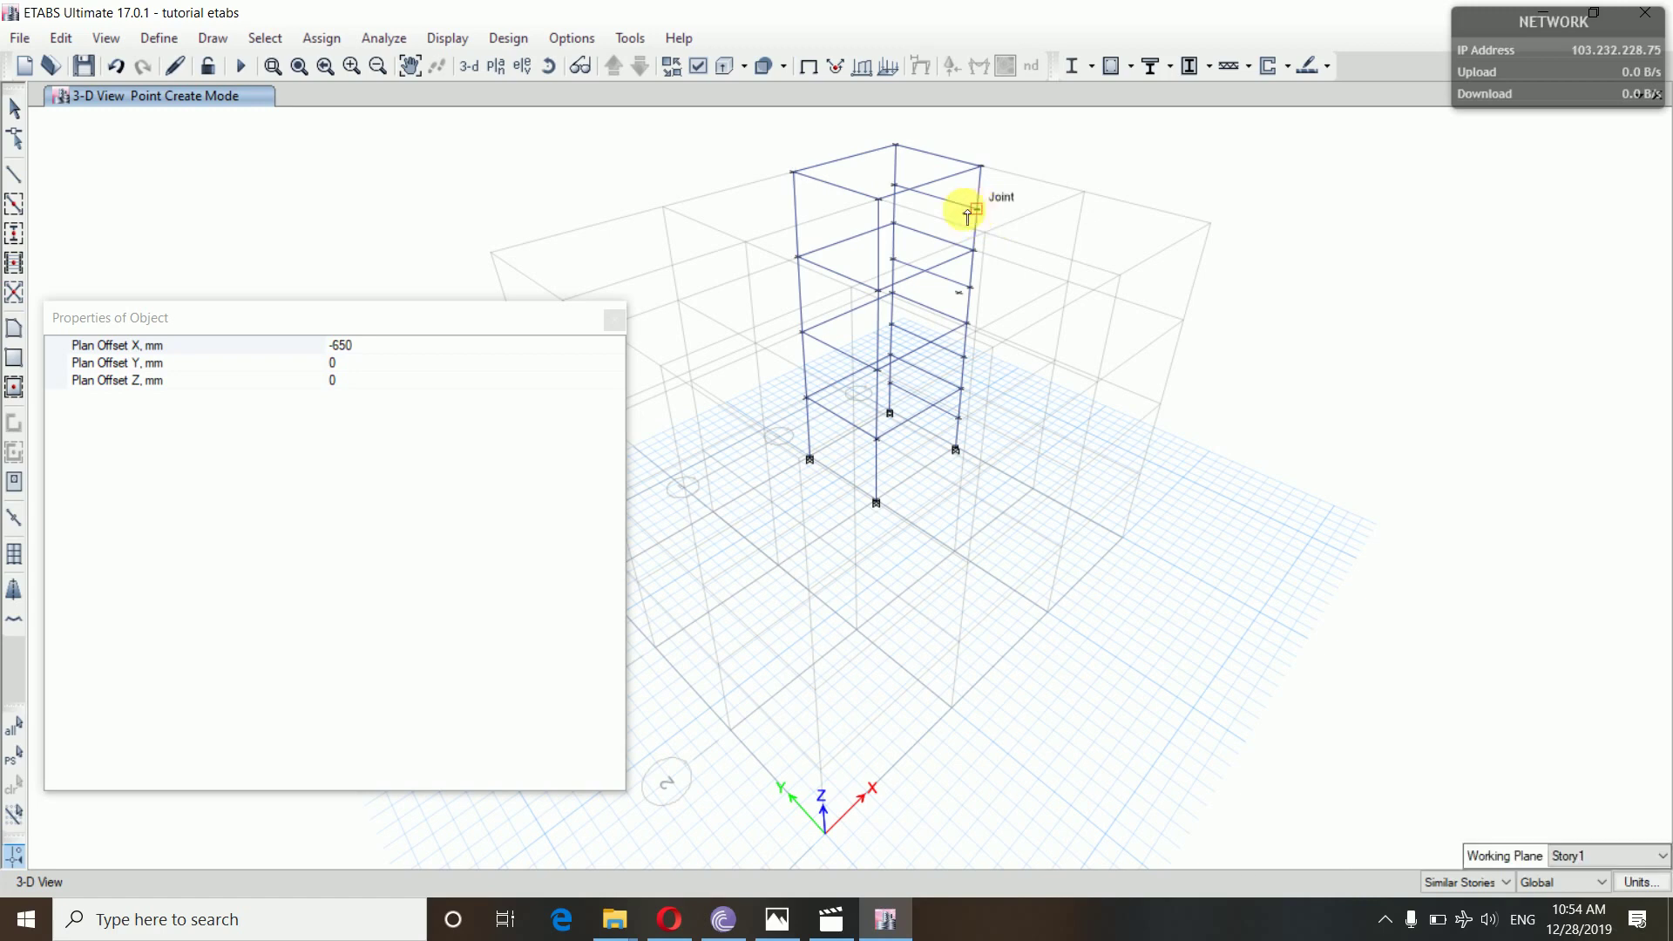
left_click(895, 186)
left_click(959, 421)
left_click(891, 323)
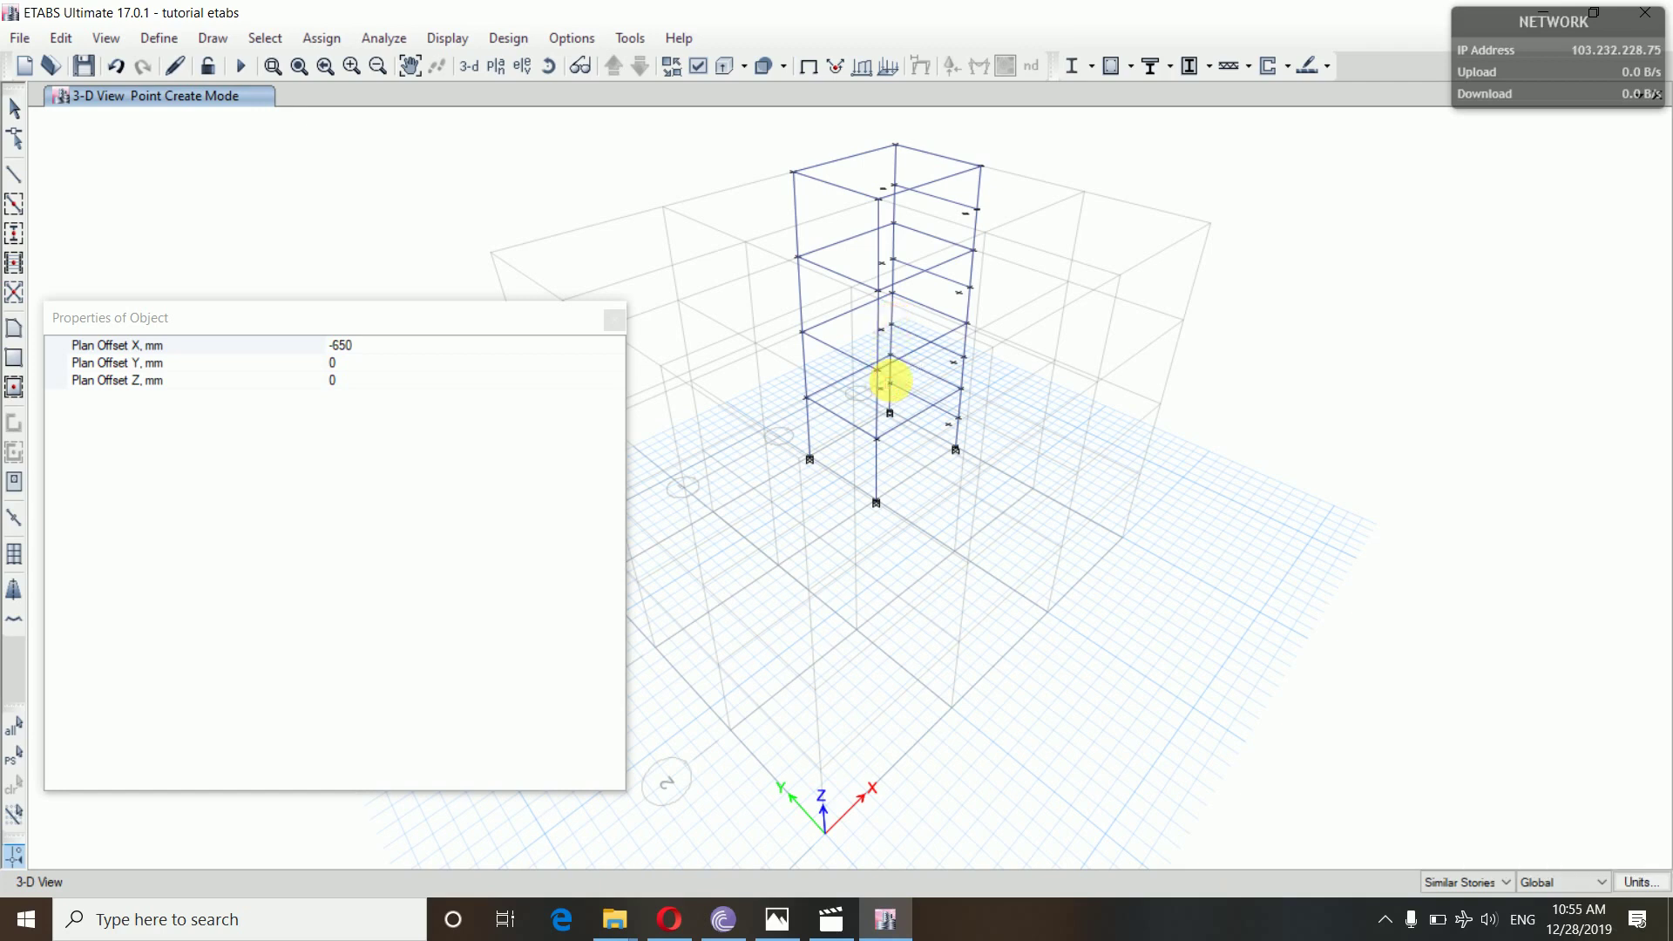
left_click(891, 383)
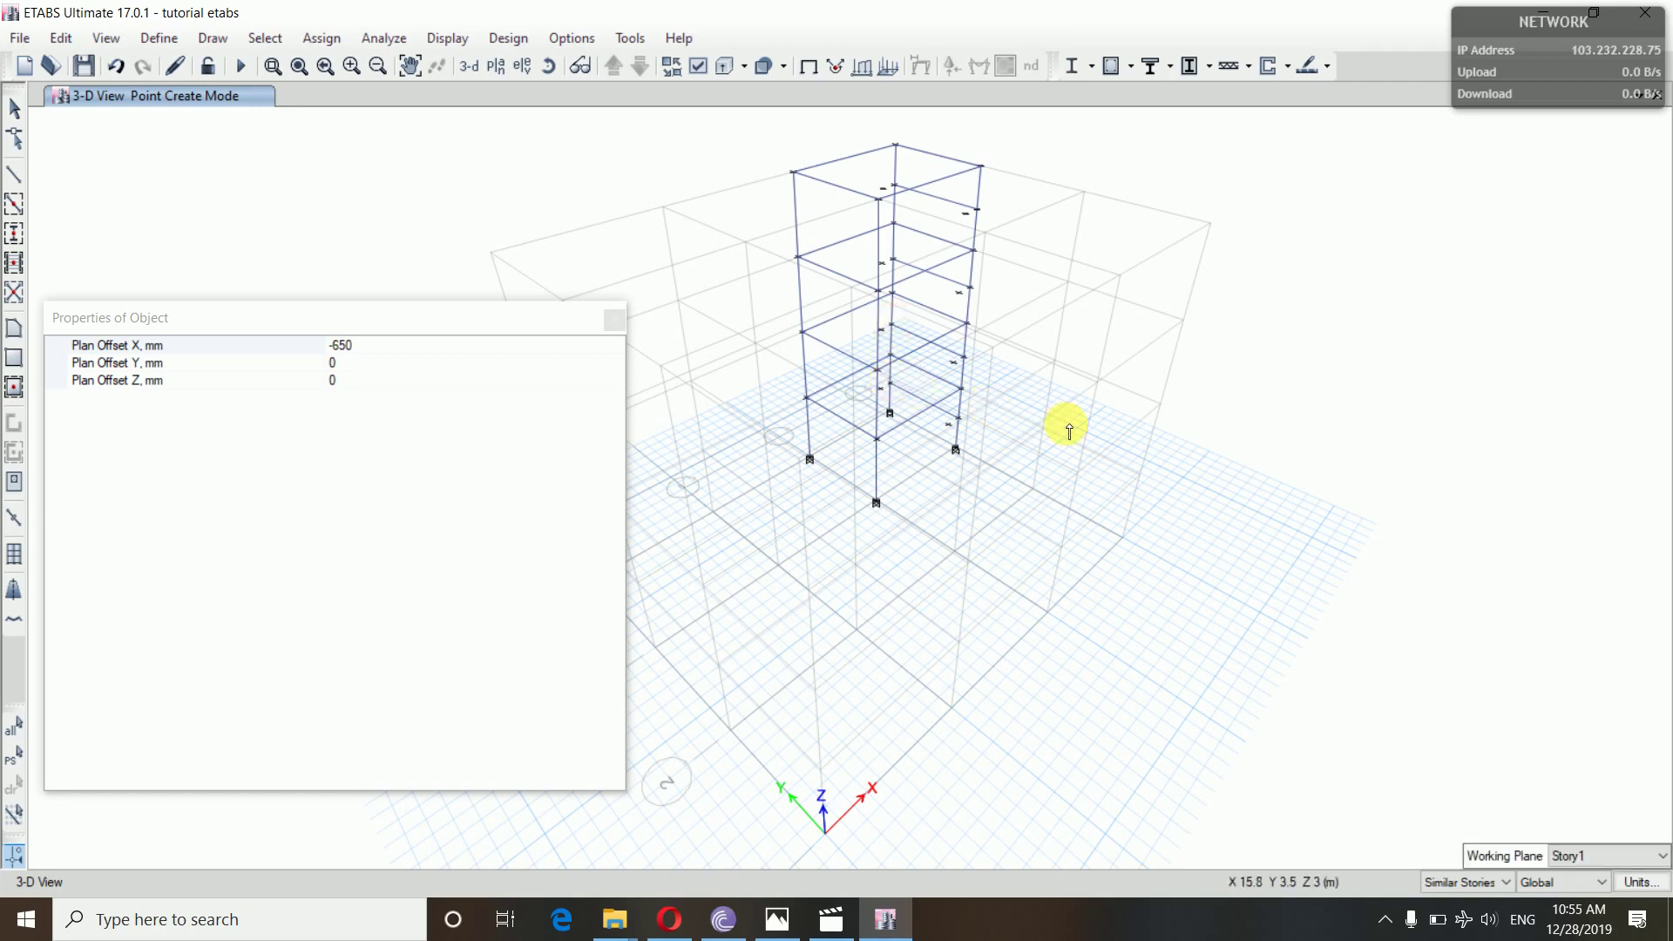
left_click(16, 106)
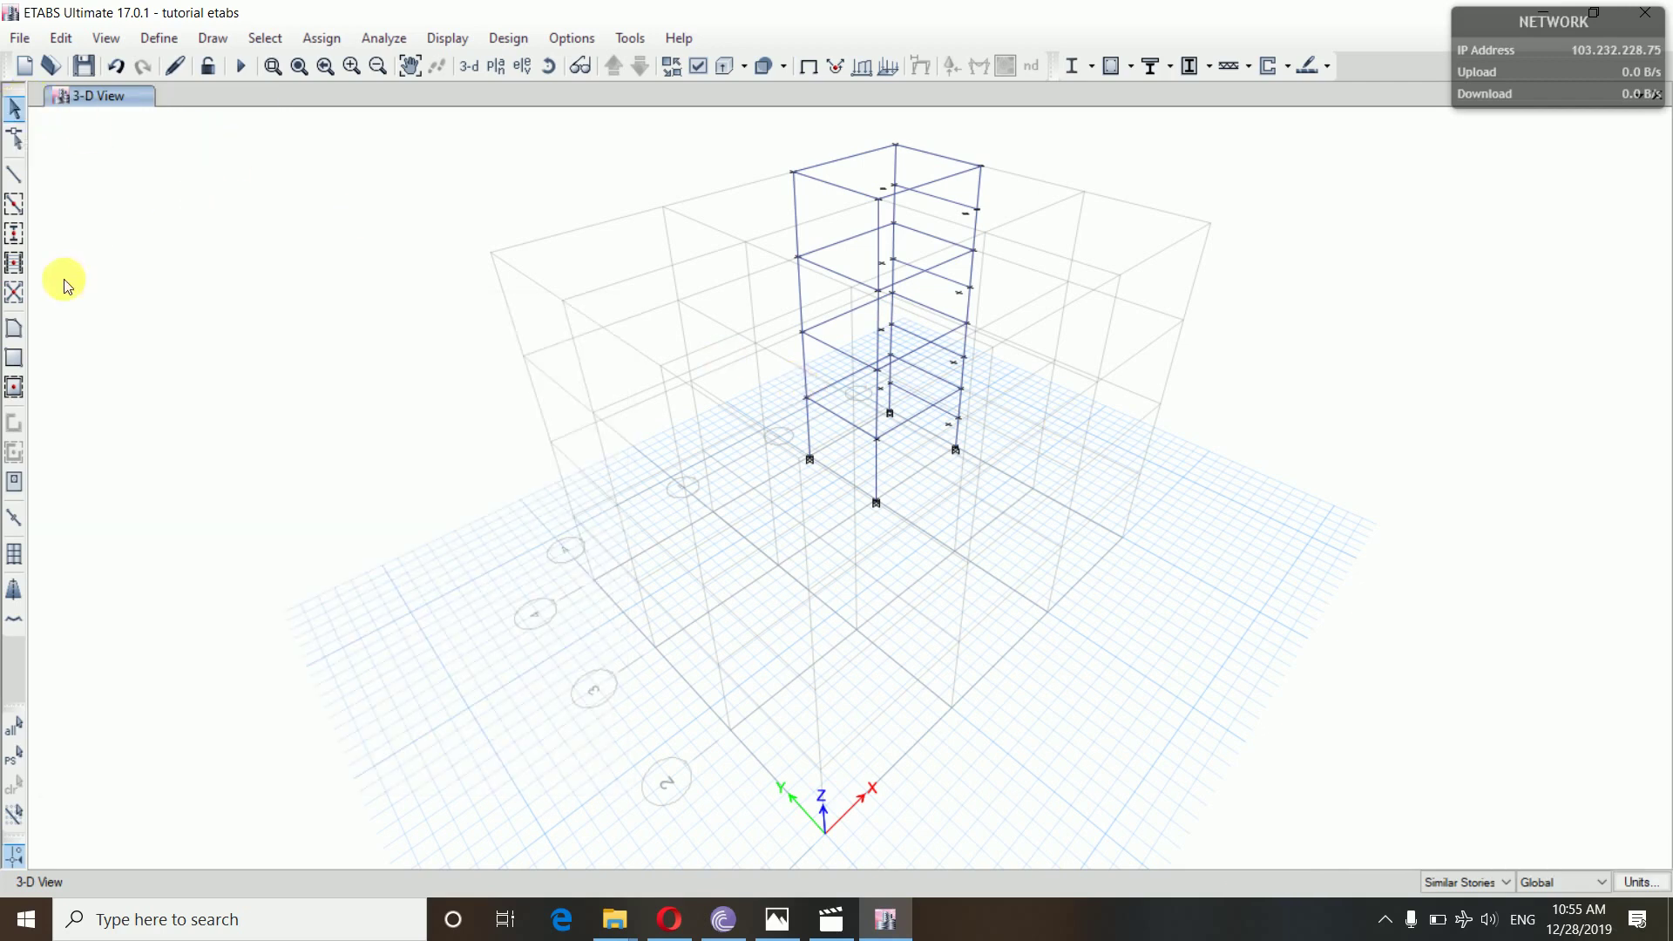
- Draw a floor area with the stair slab property between the topmost mid-height landing beam and its two offset joints
left_click(15, 328)
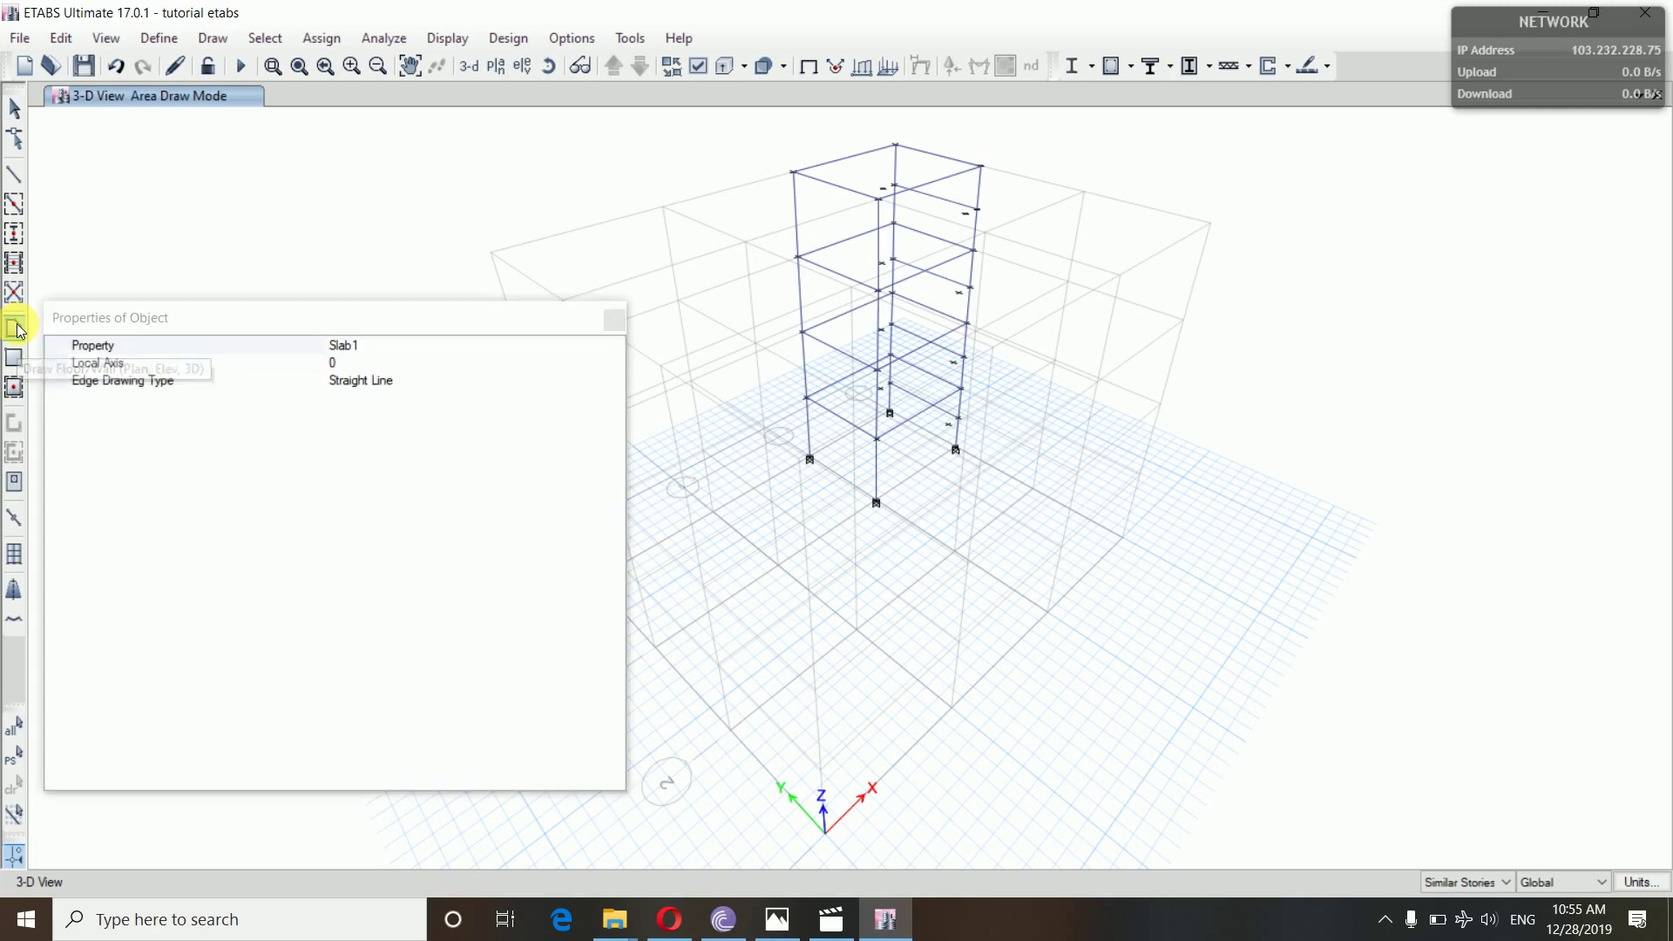
left_click(386, 347)
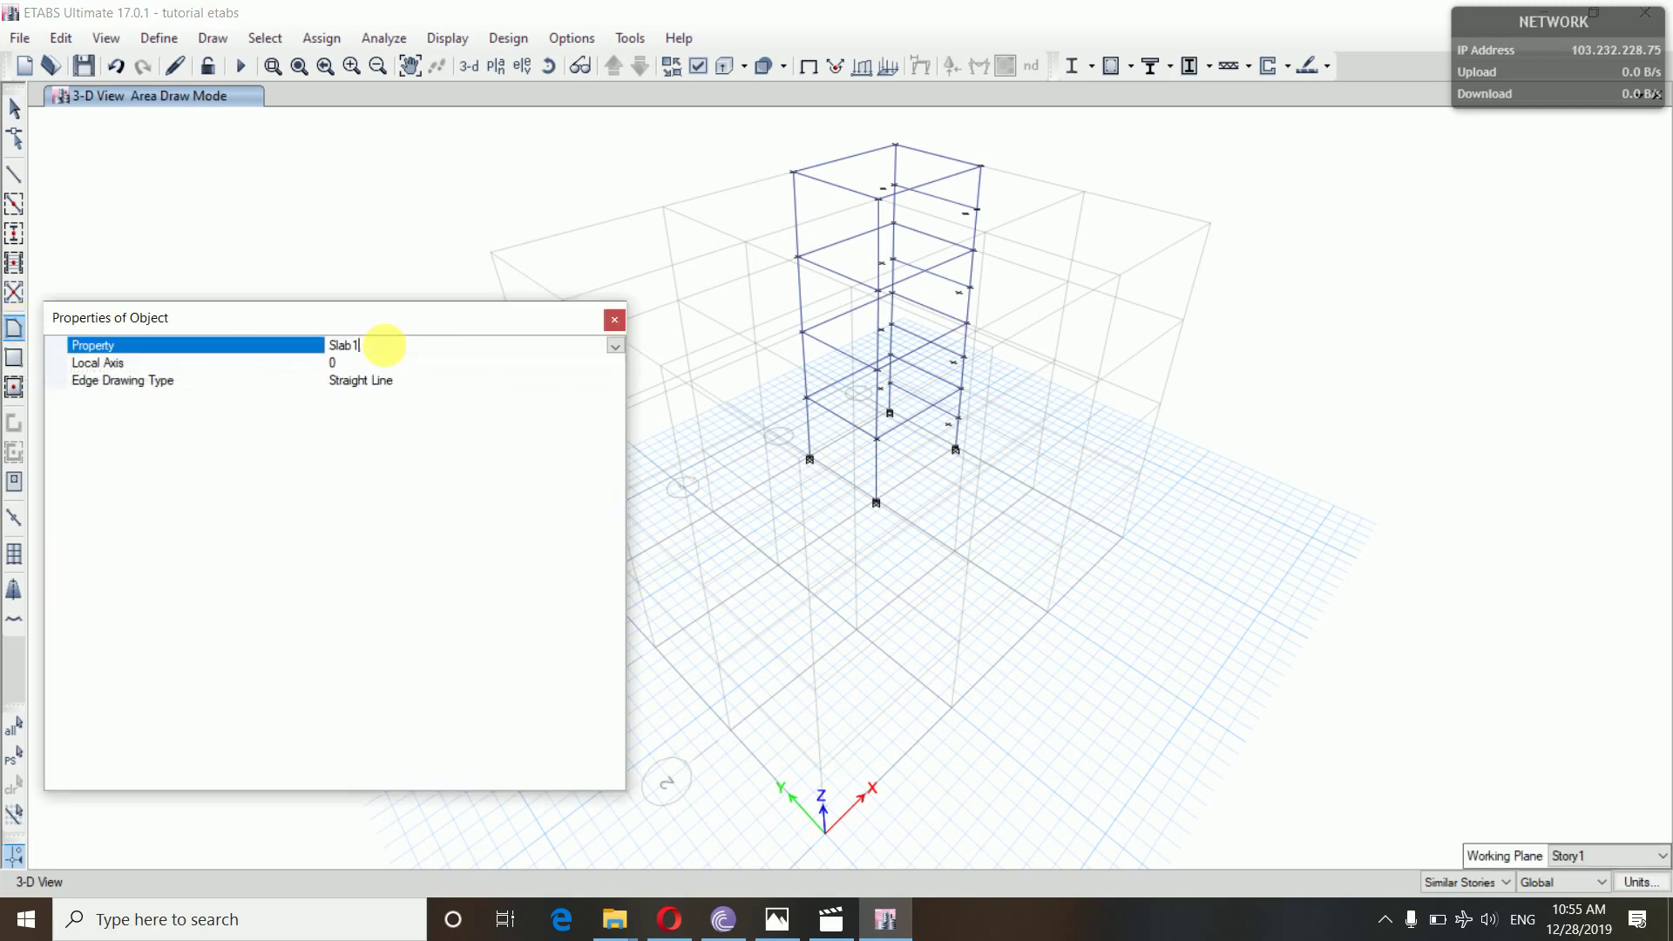
left_click(615, 347)
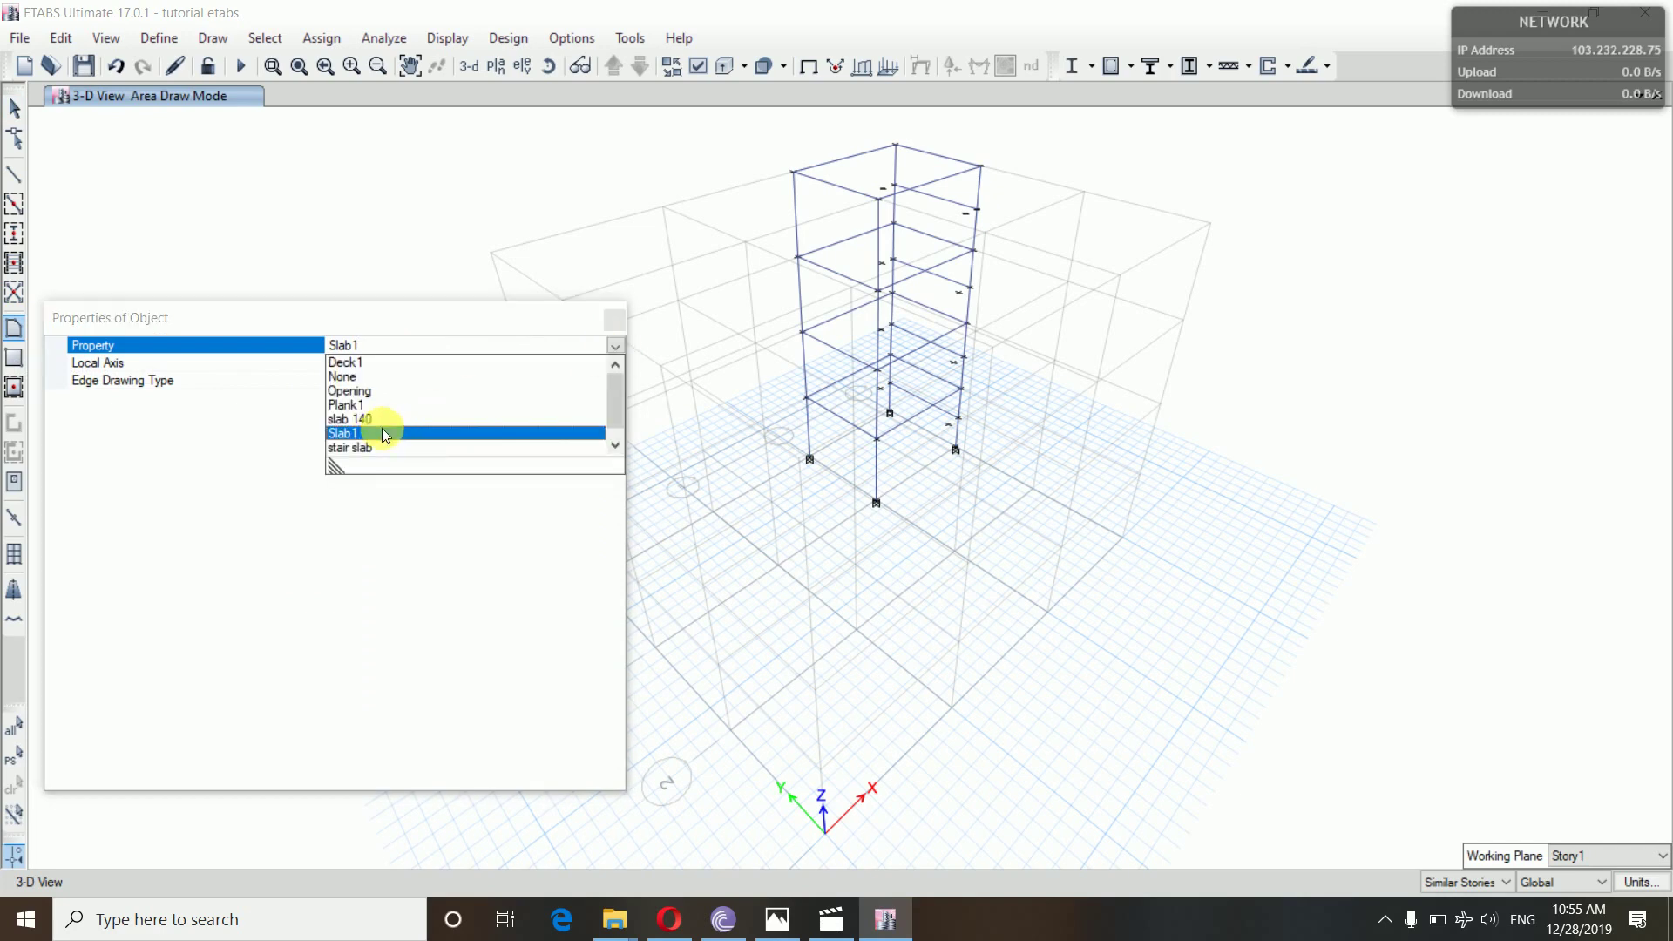
left_click(371, 447)
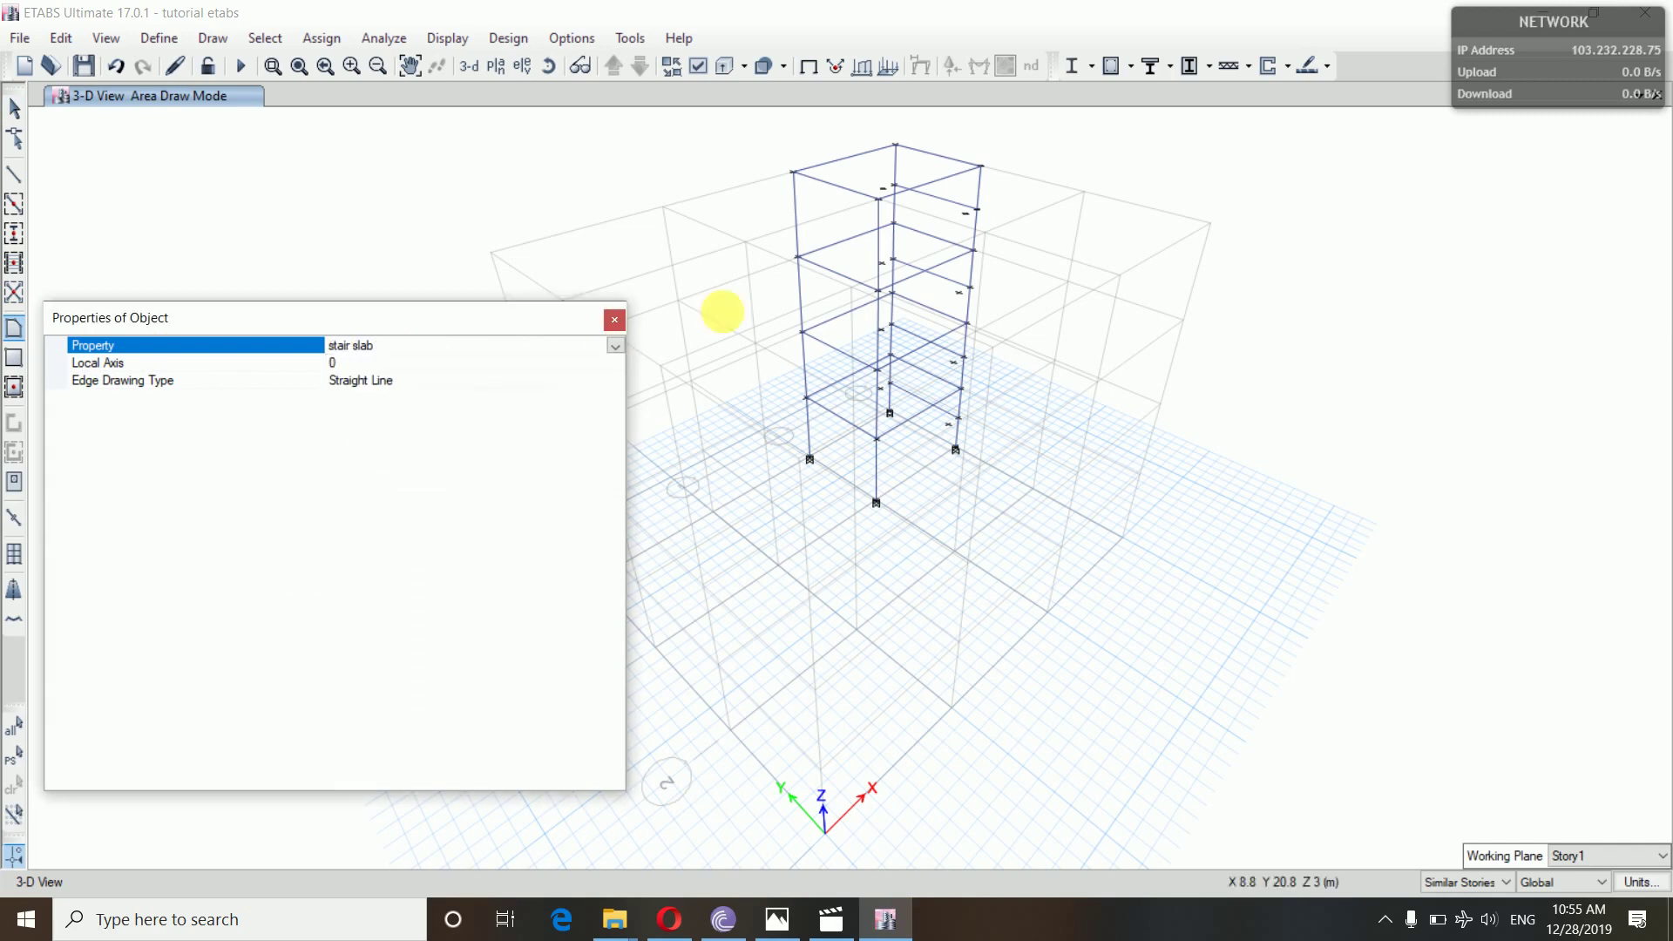
left_click(979, 213)
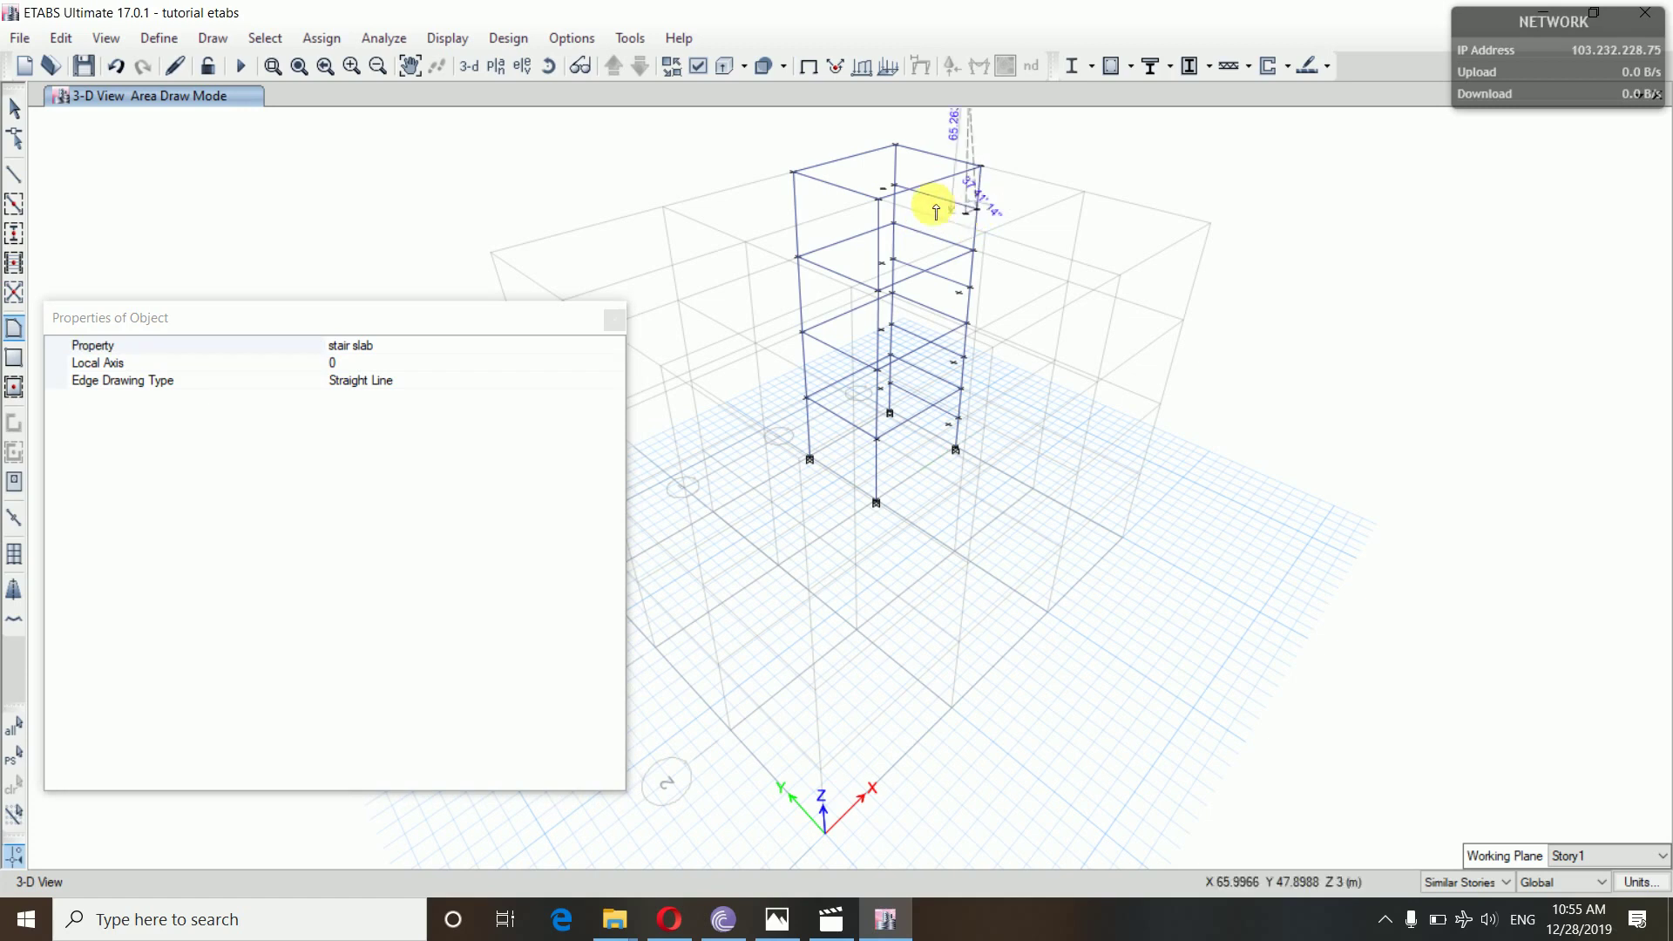
left_click(886, 192)
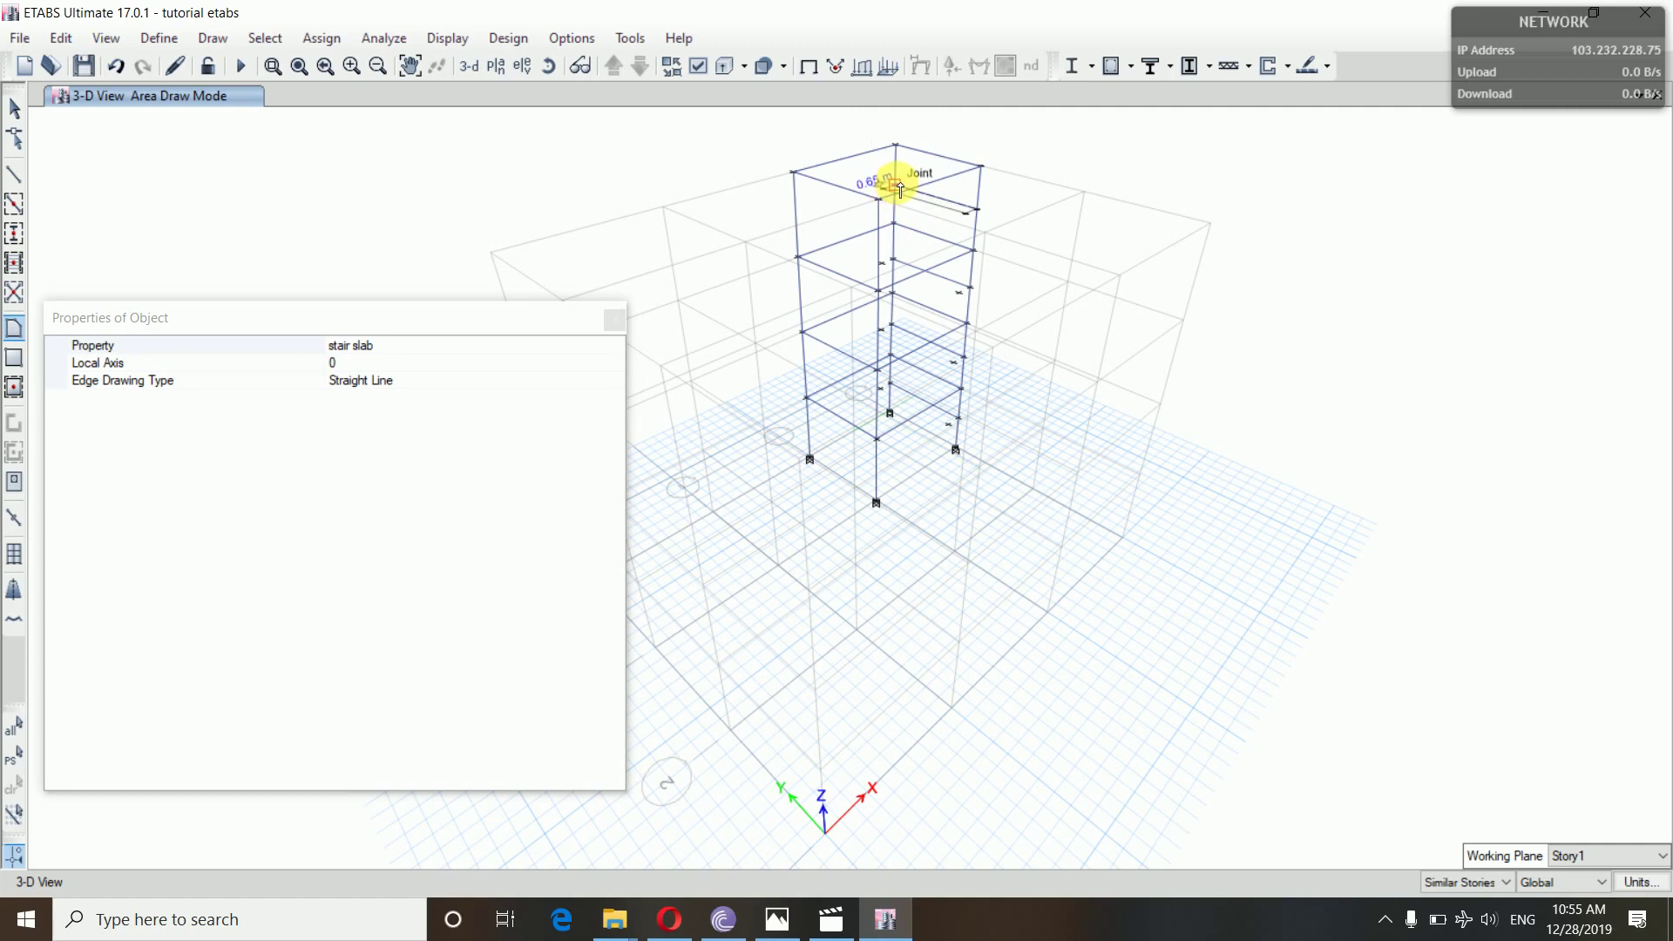
double_click(979, 212)
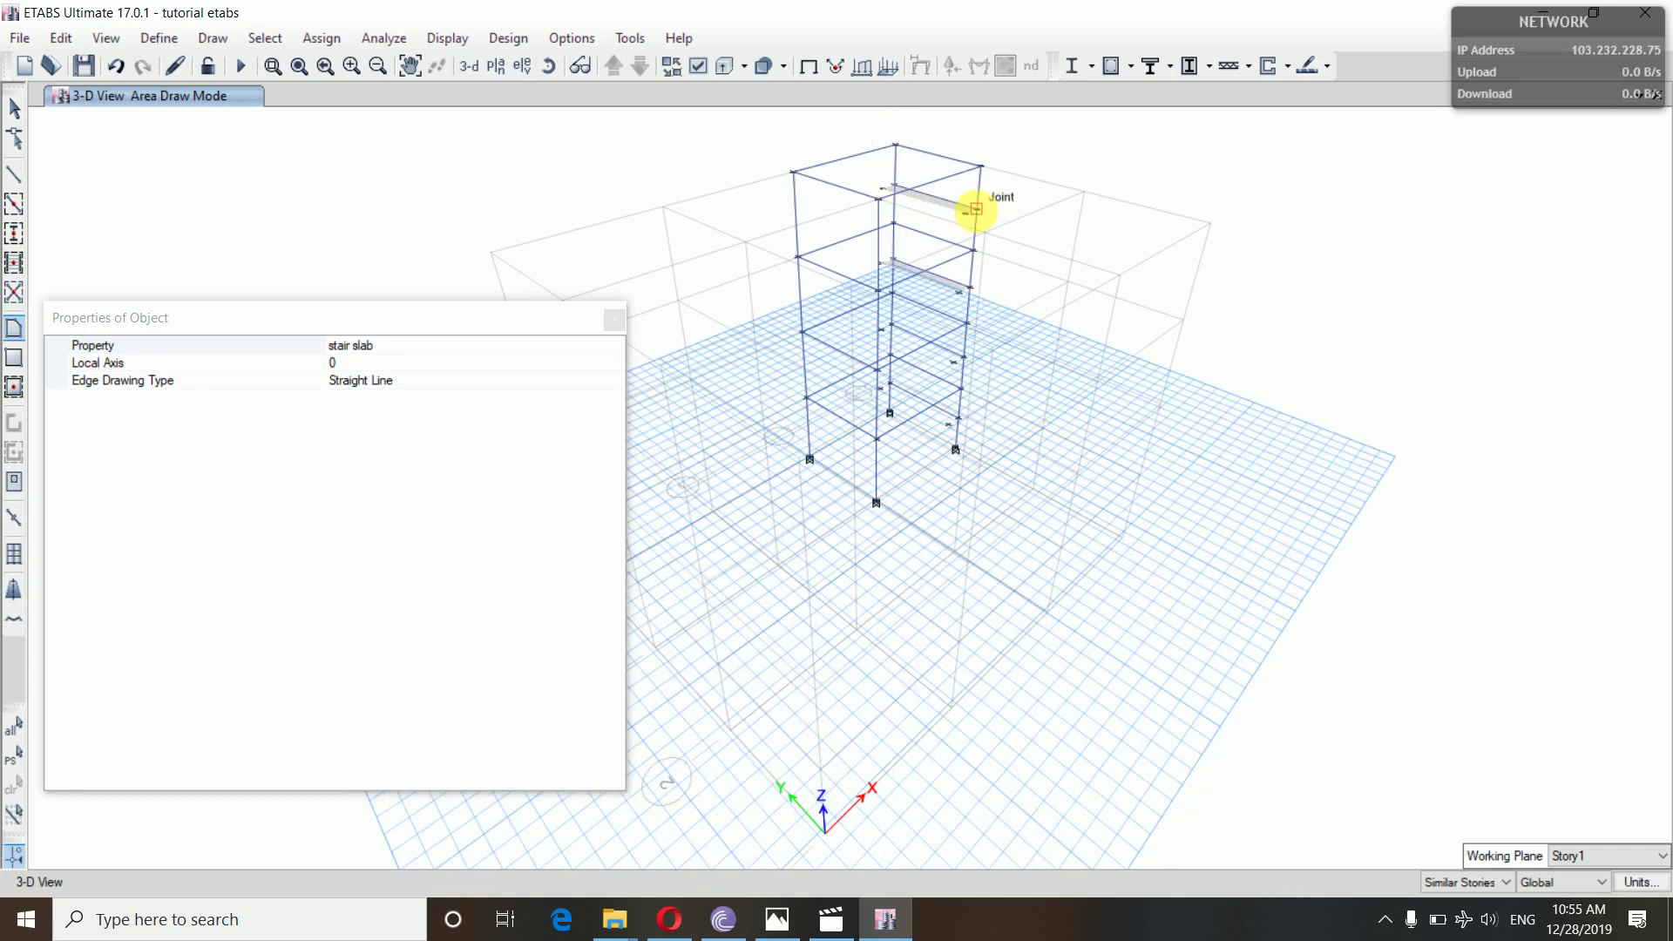
- Draw stair slab landings between the landing beams and their offset joints at the two lowest mid-height levels, and leave area drawing
left_click(965, 357)
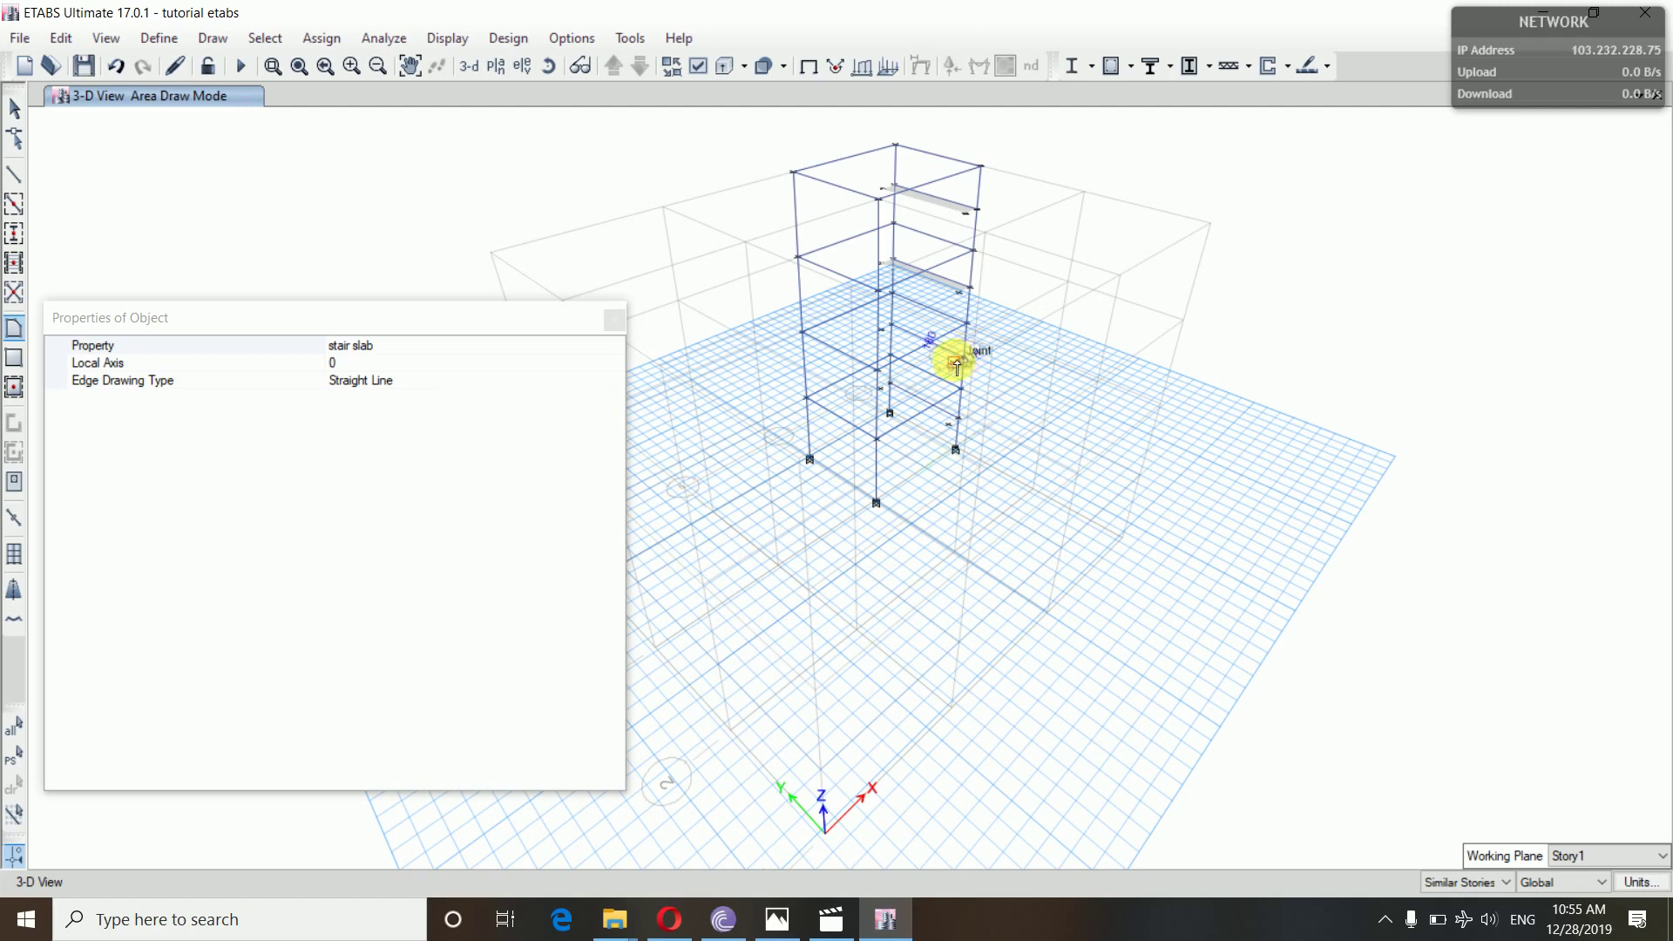
left_click(886, 335)
left_click(965, 357)
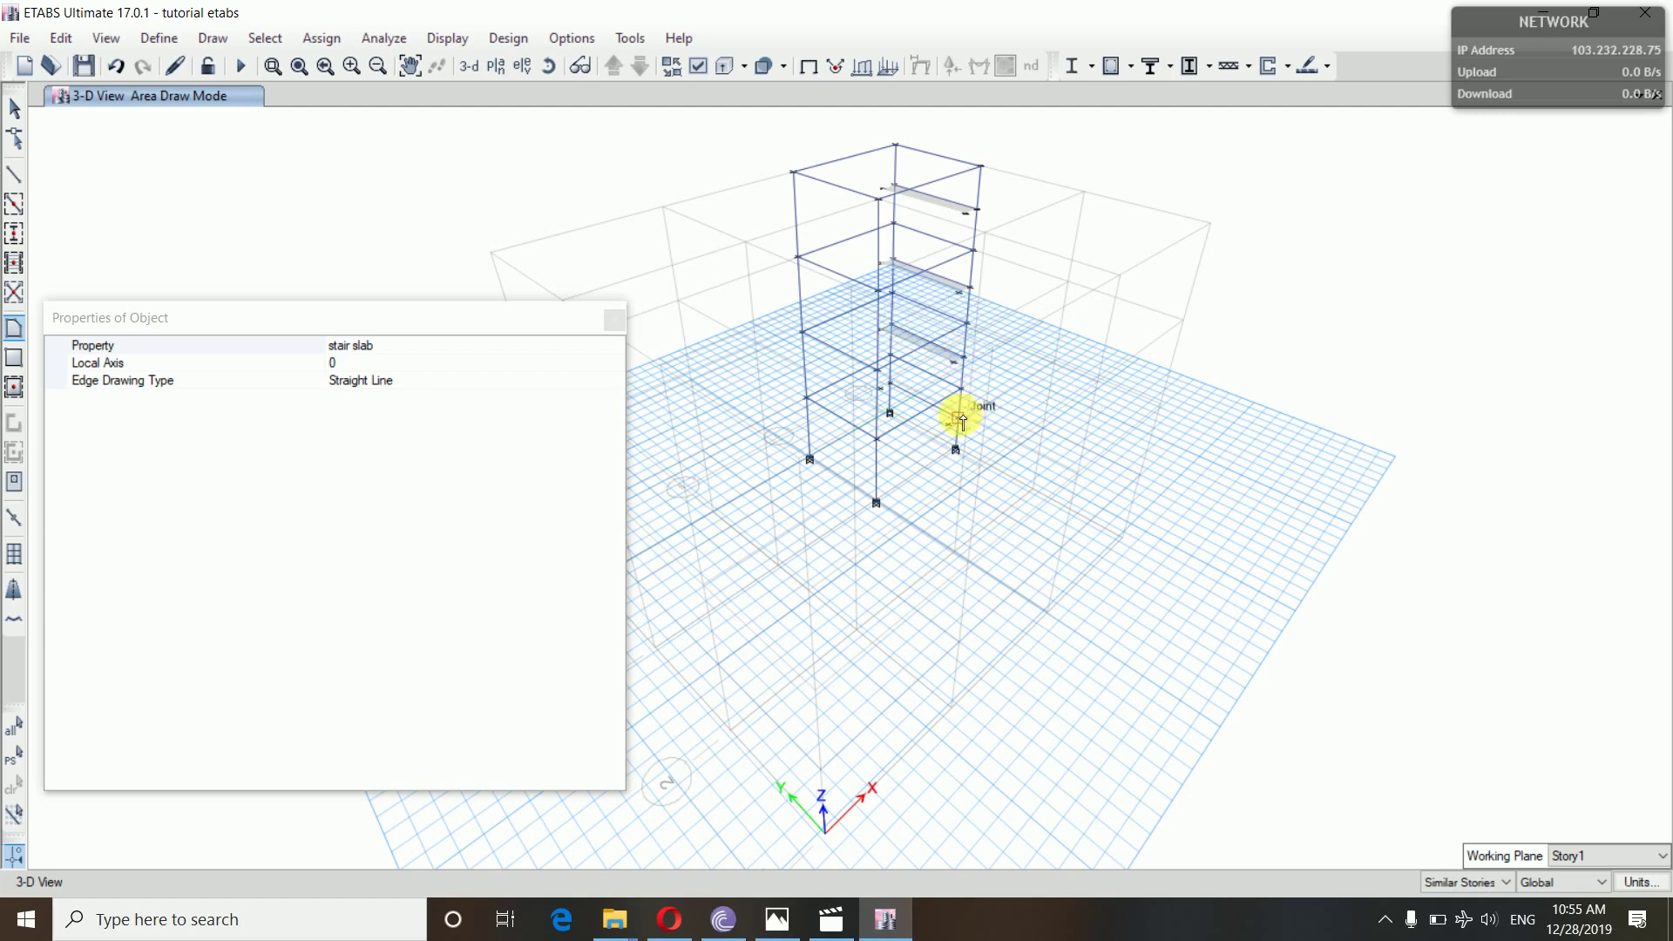
left_click(957, 421)
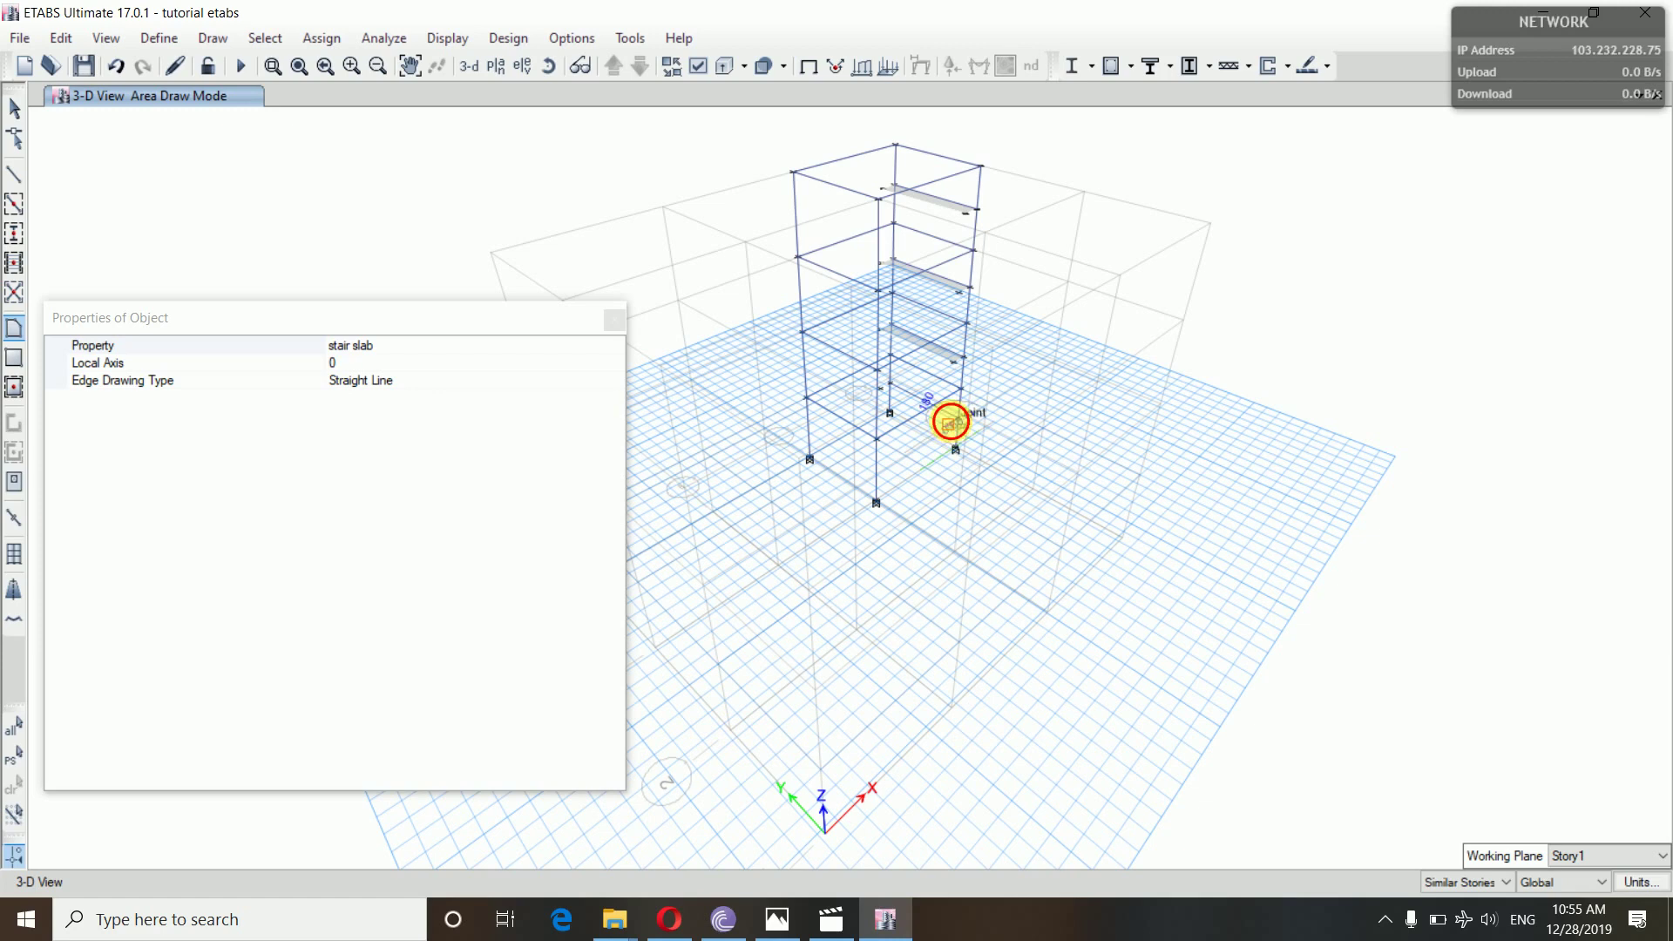
left_click(890, 384)
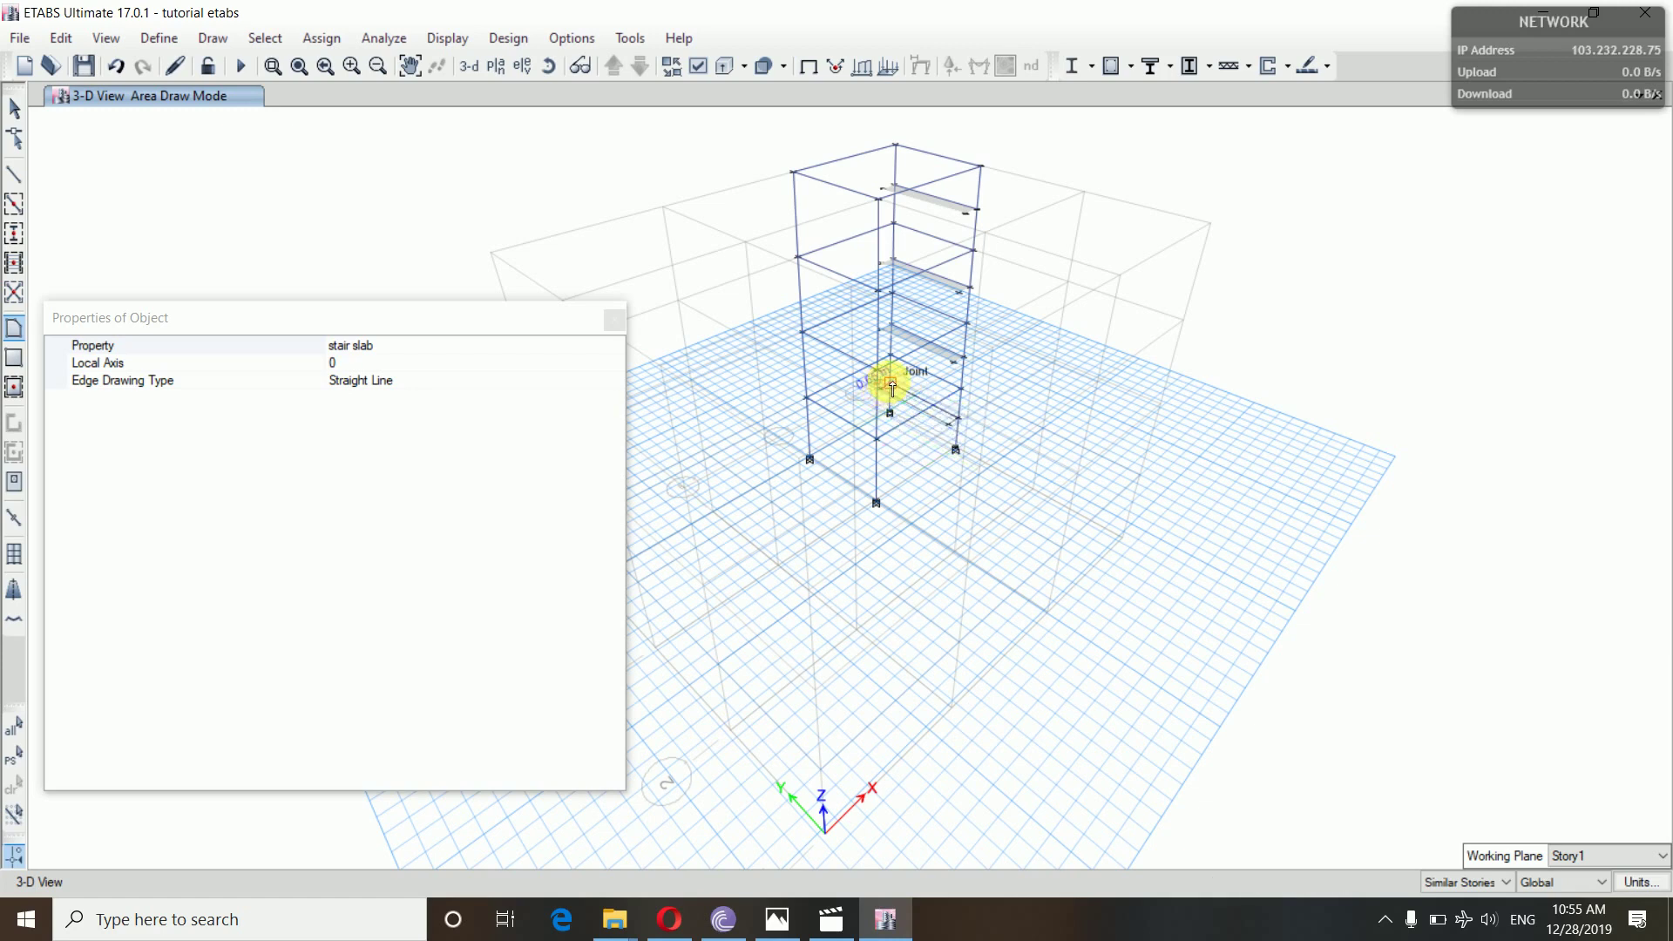
left_click(960, 422)
key("Return")
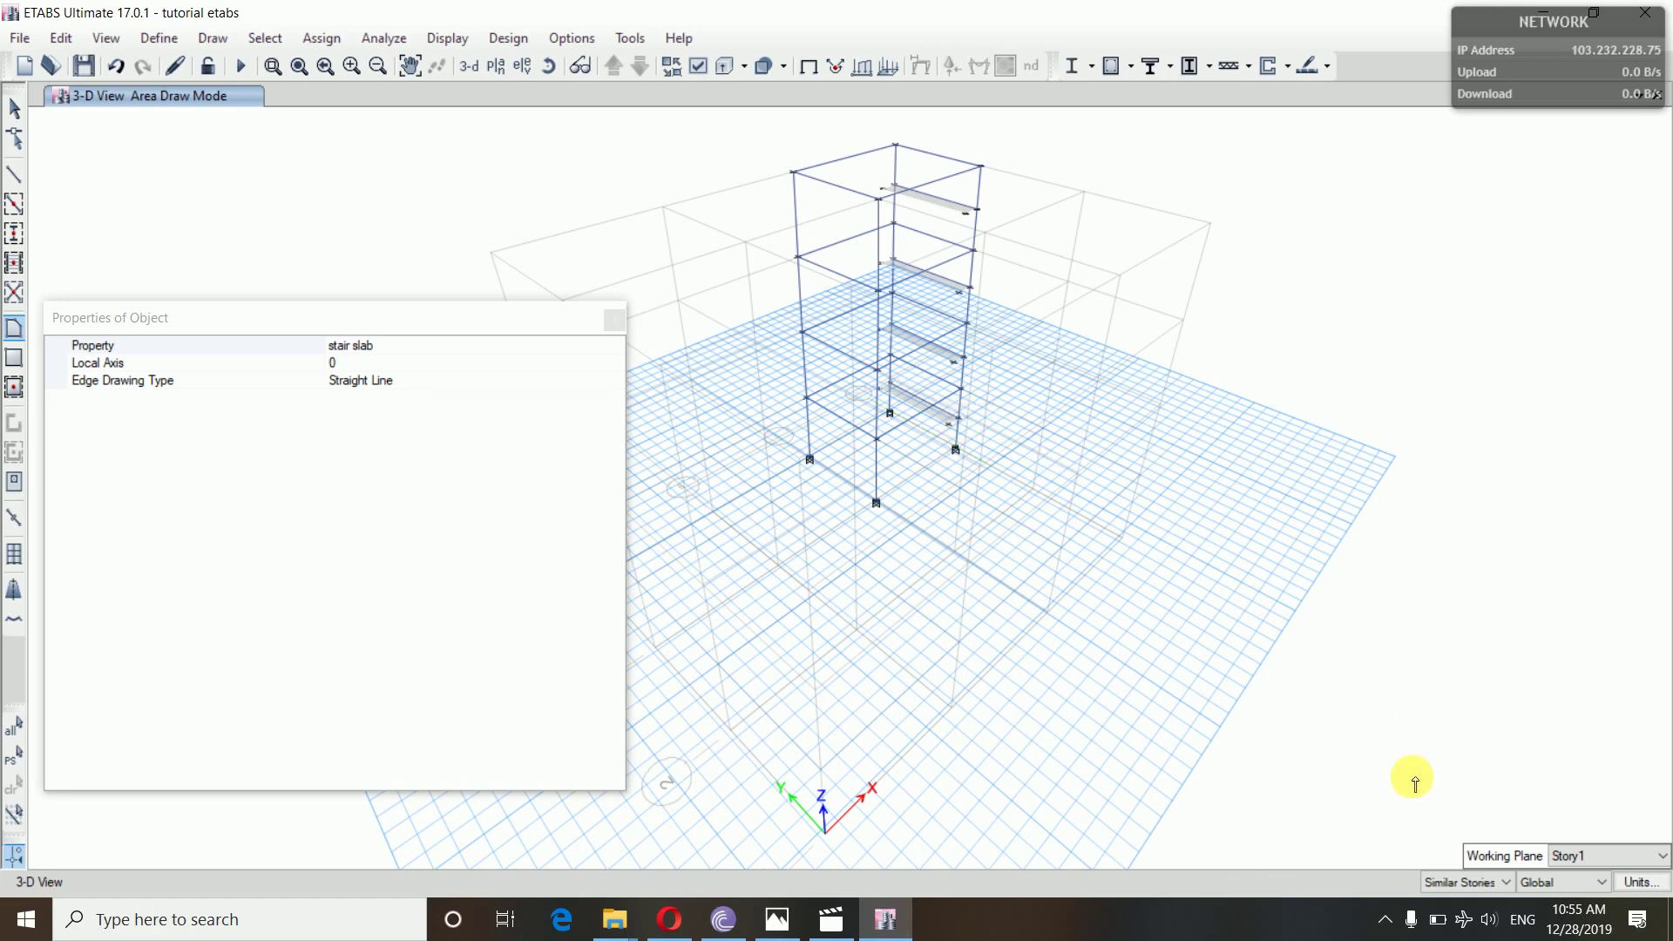
left_click(1484, 882)
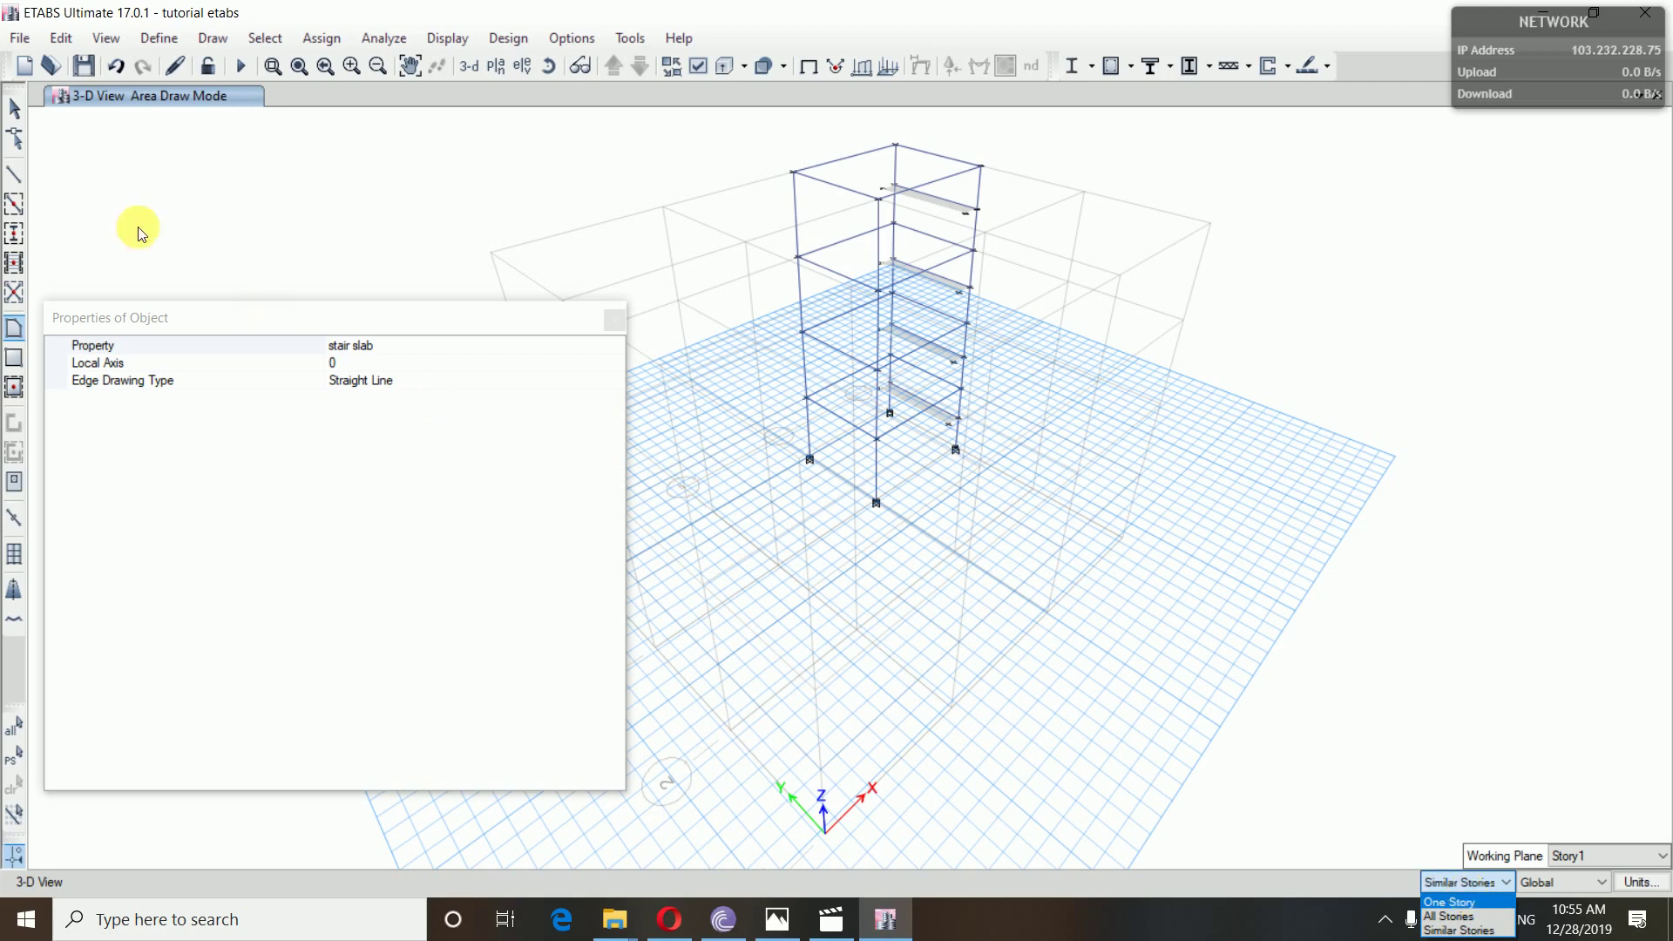
left_click(16, 113)
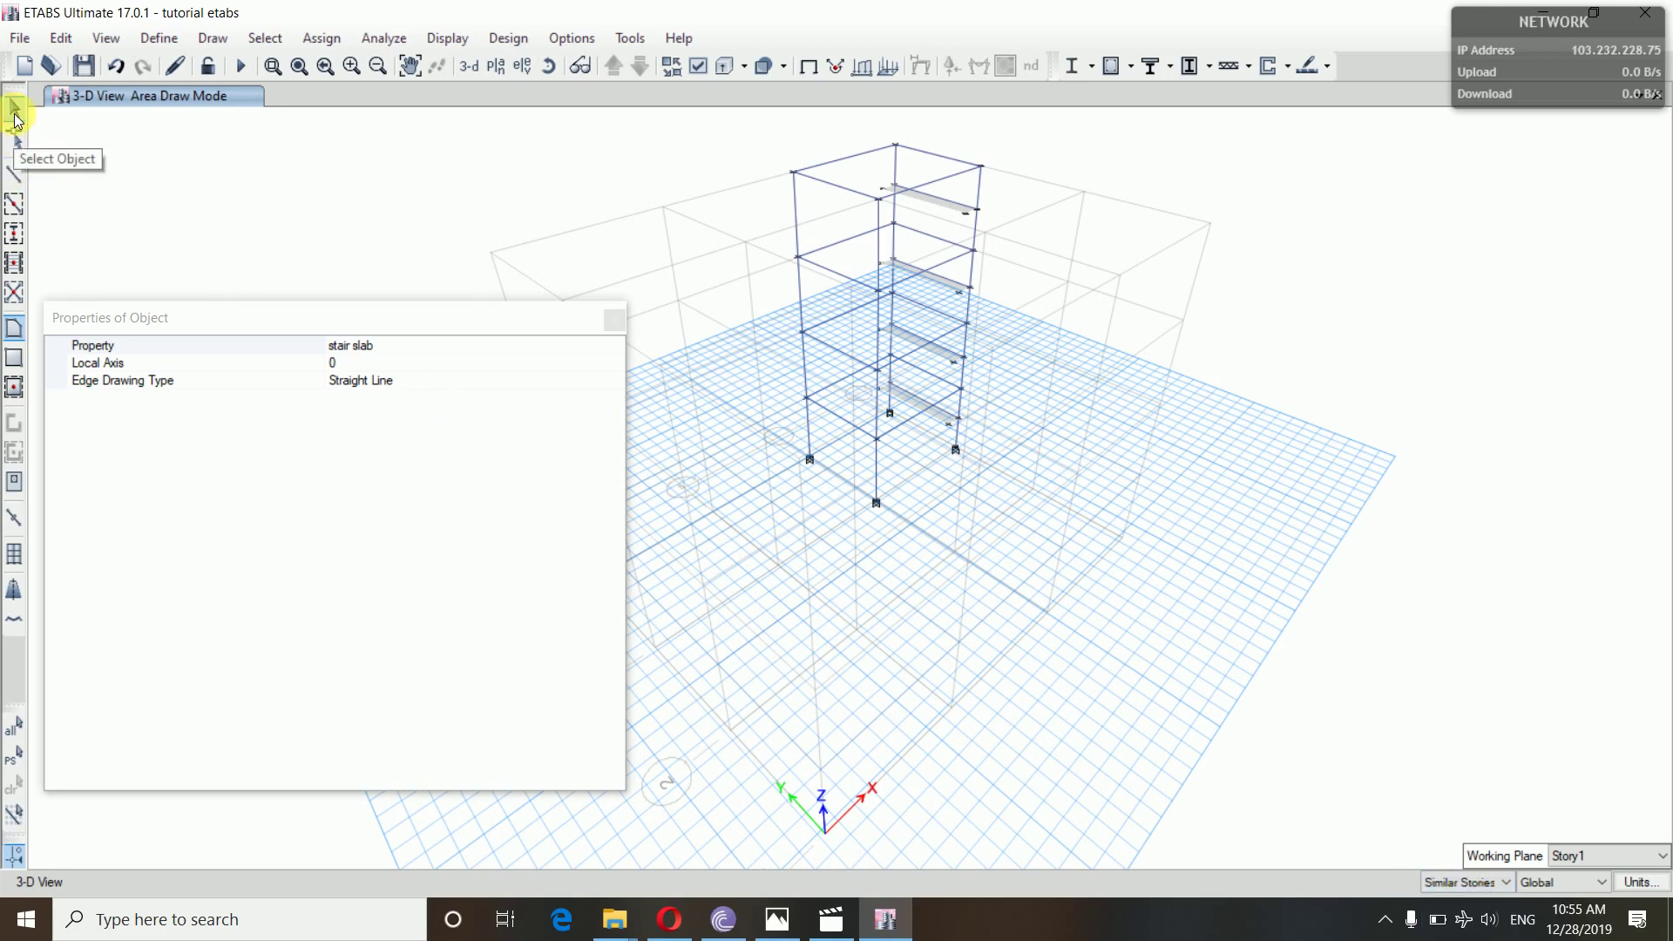
left_click(16, 113)
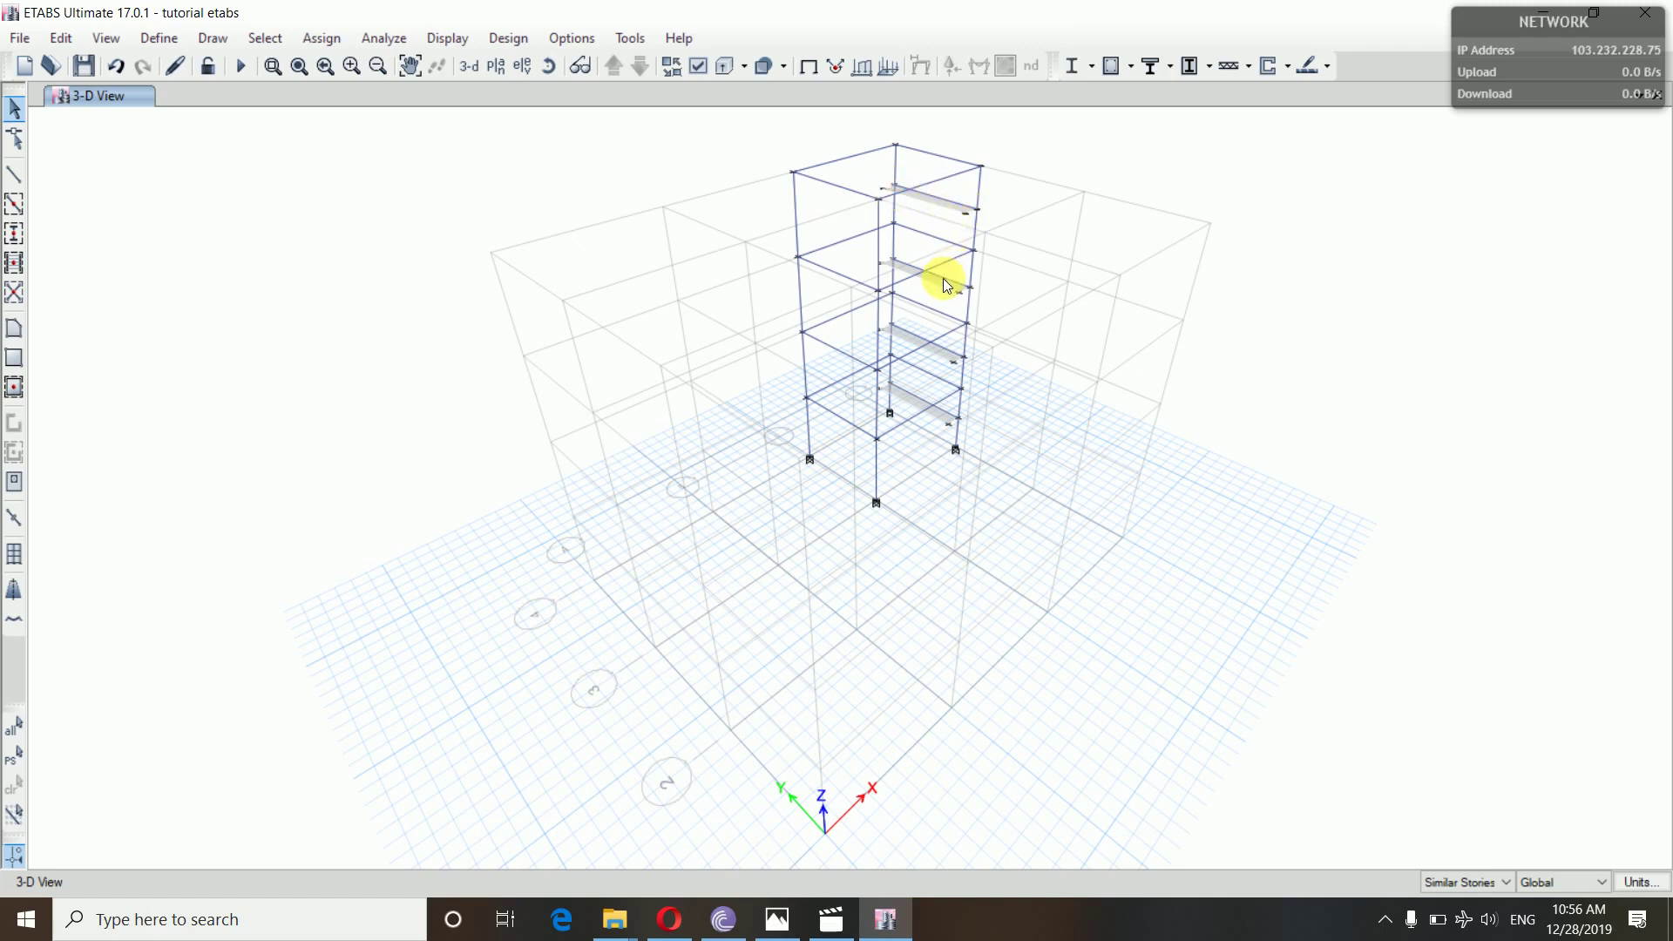
- Select the landing slabs across All Stories and divide each shell into 1 by 2 areas
left_click(1507, 881)
left_click(1448, 915)
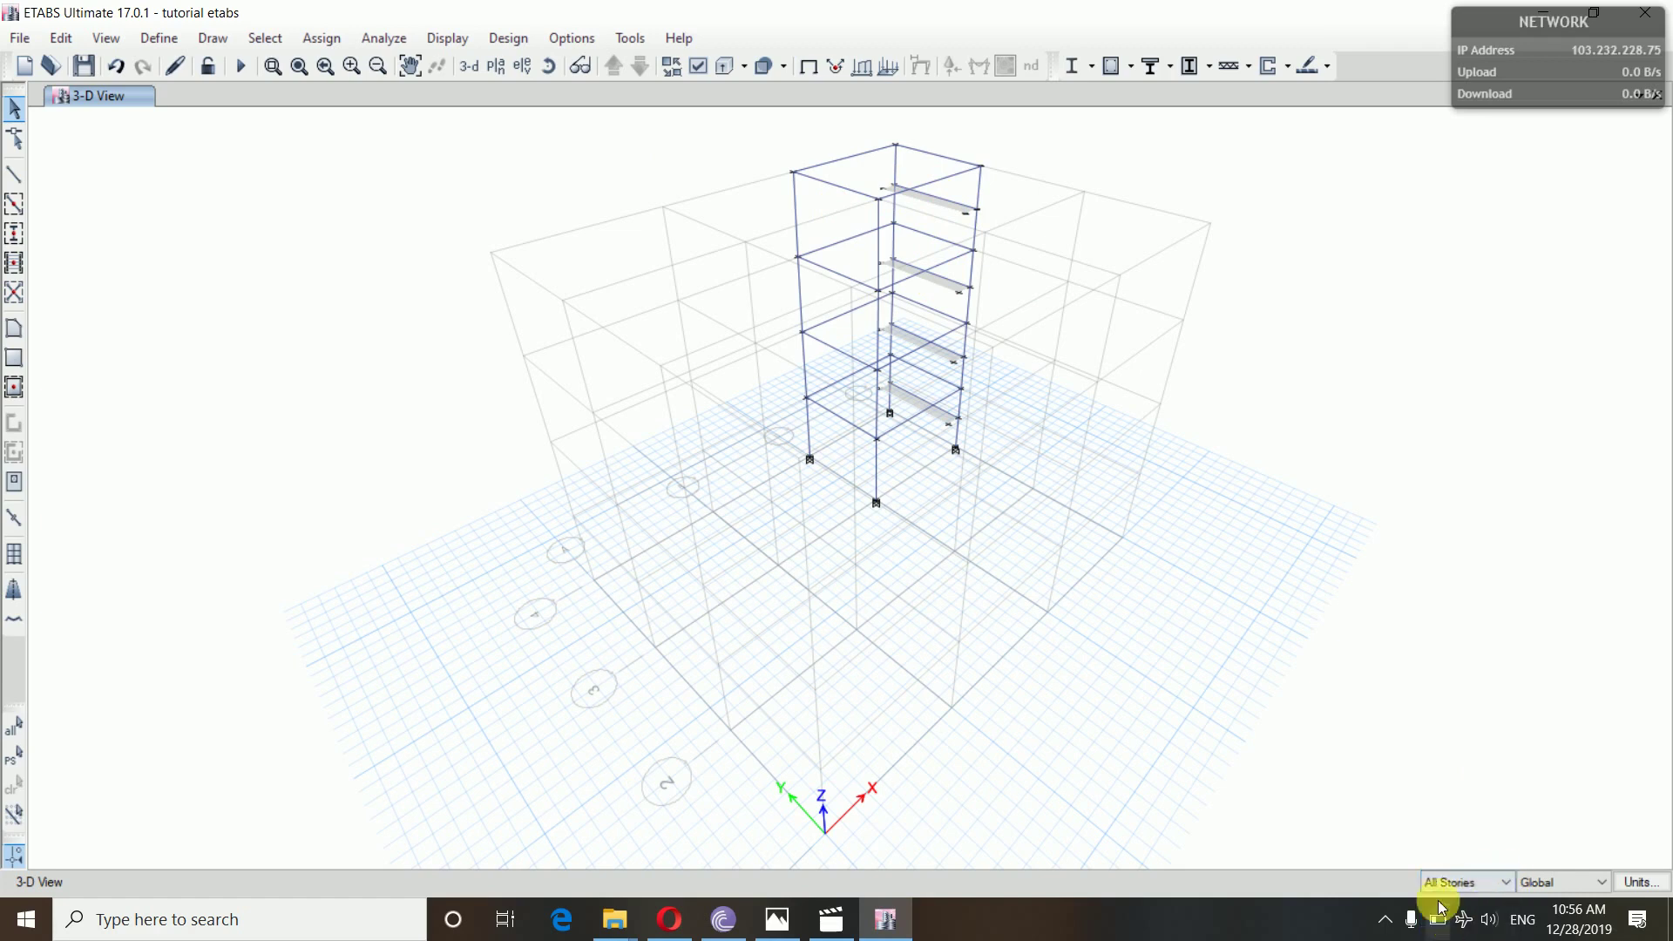
left_click(938, 203)
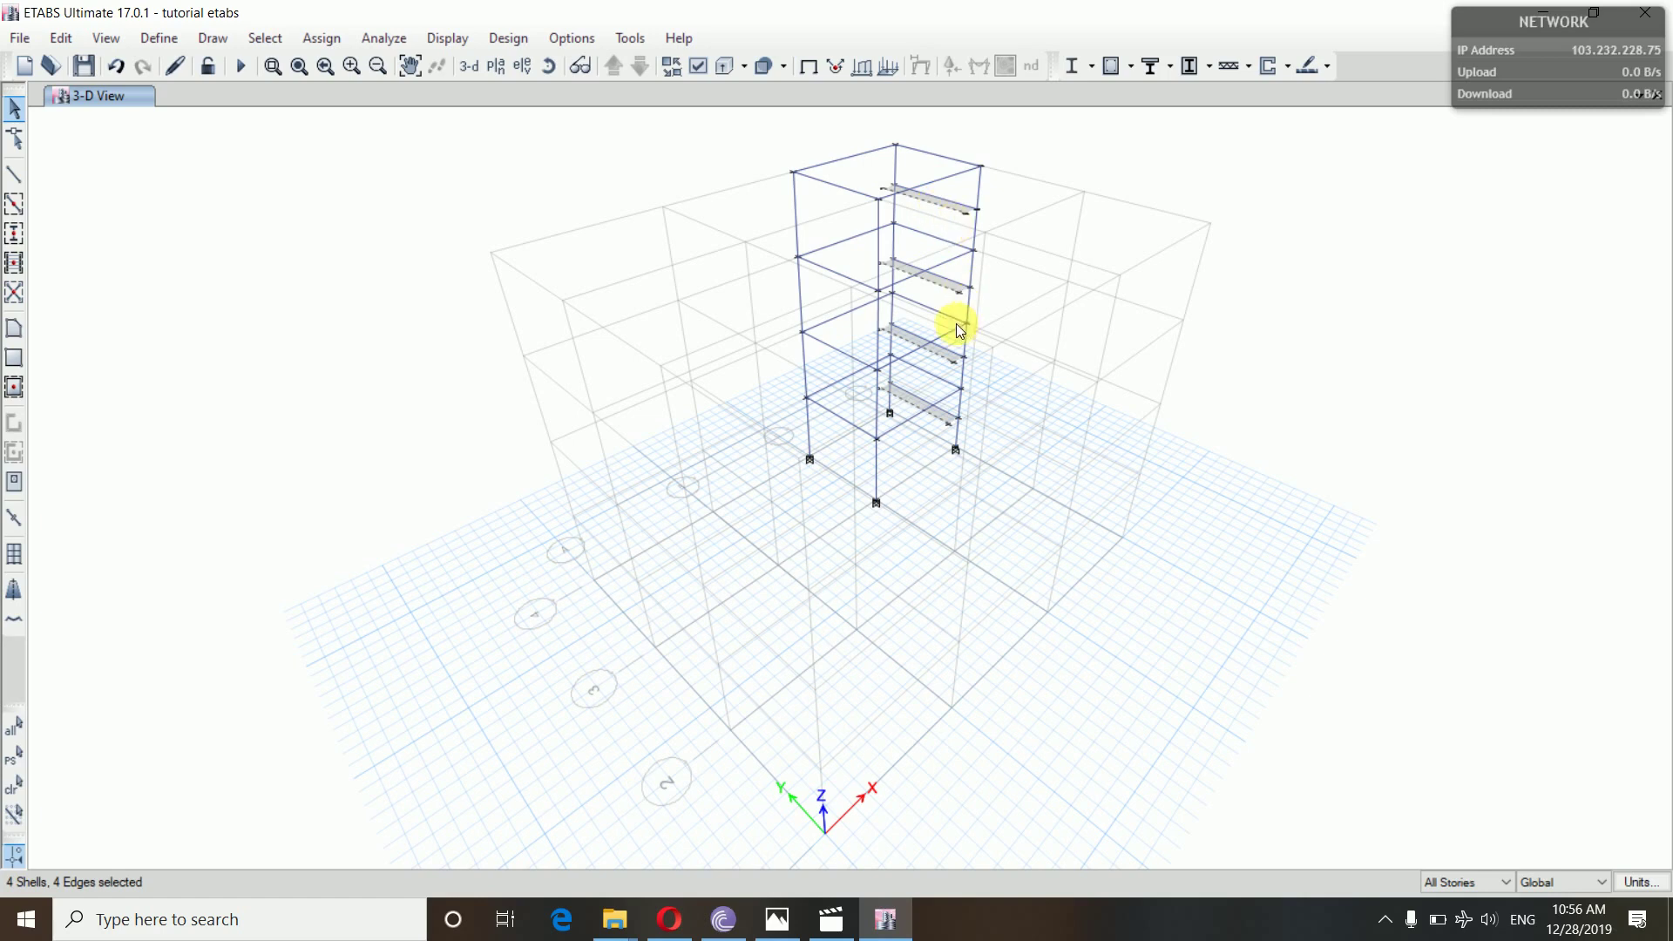
left_click(56, 39)
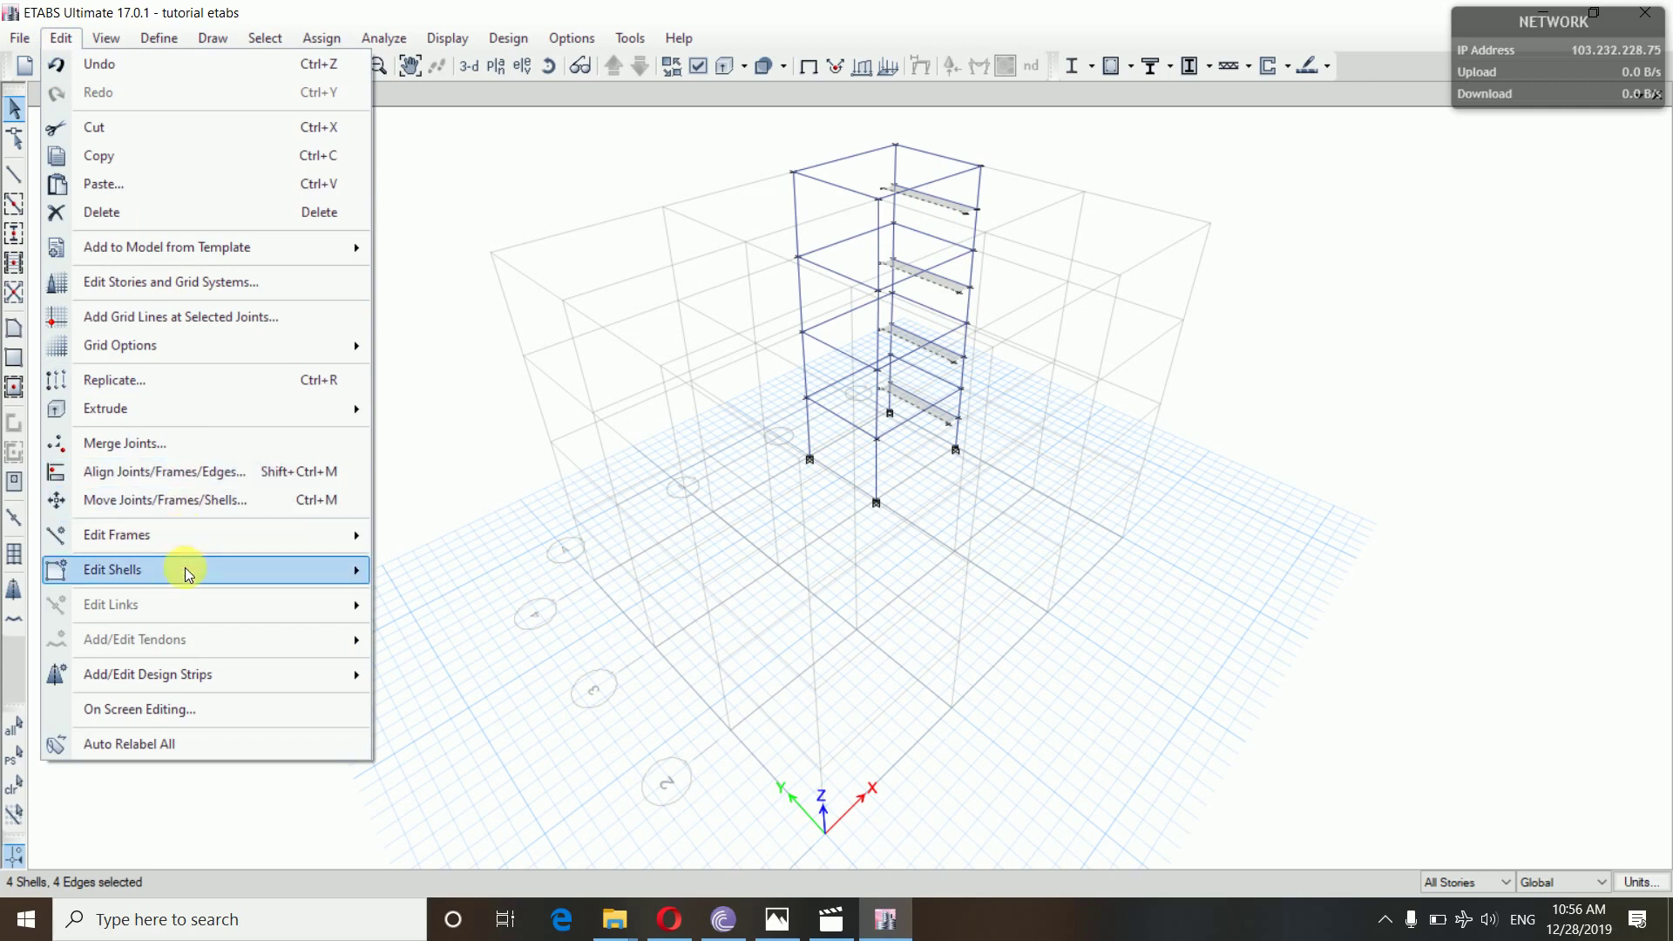
mouse_move(186, 567)
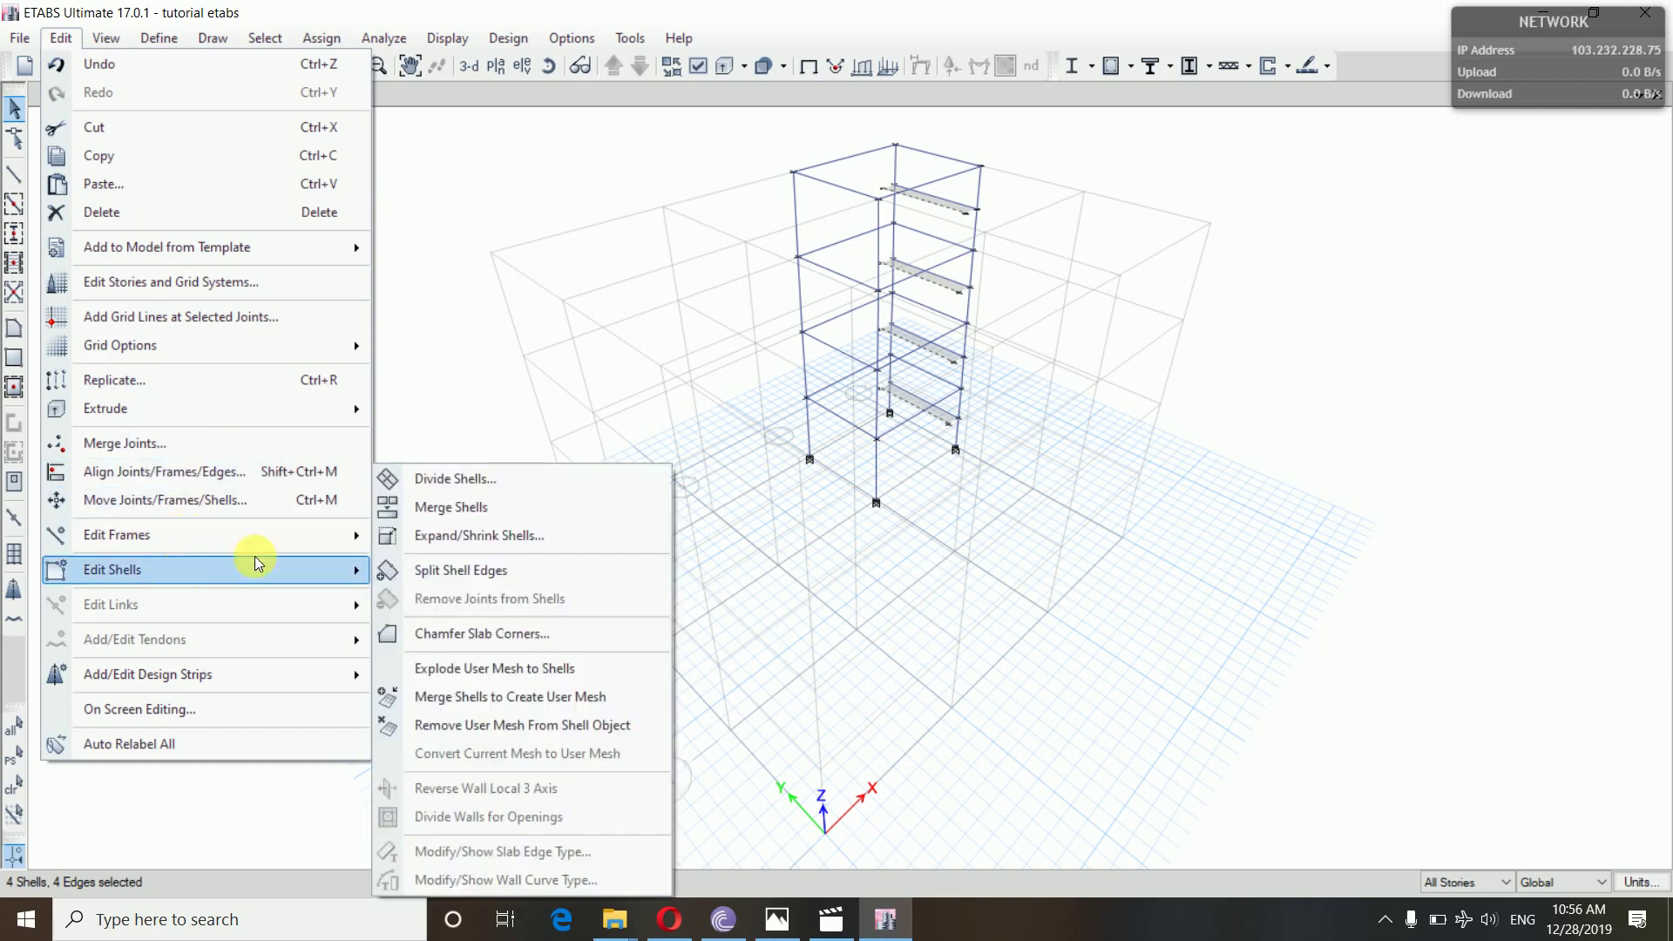
left_click(476, 481)
left_click(881, 454)
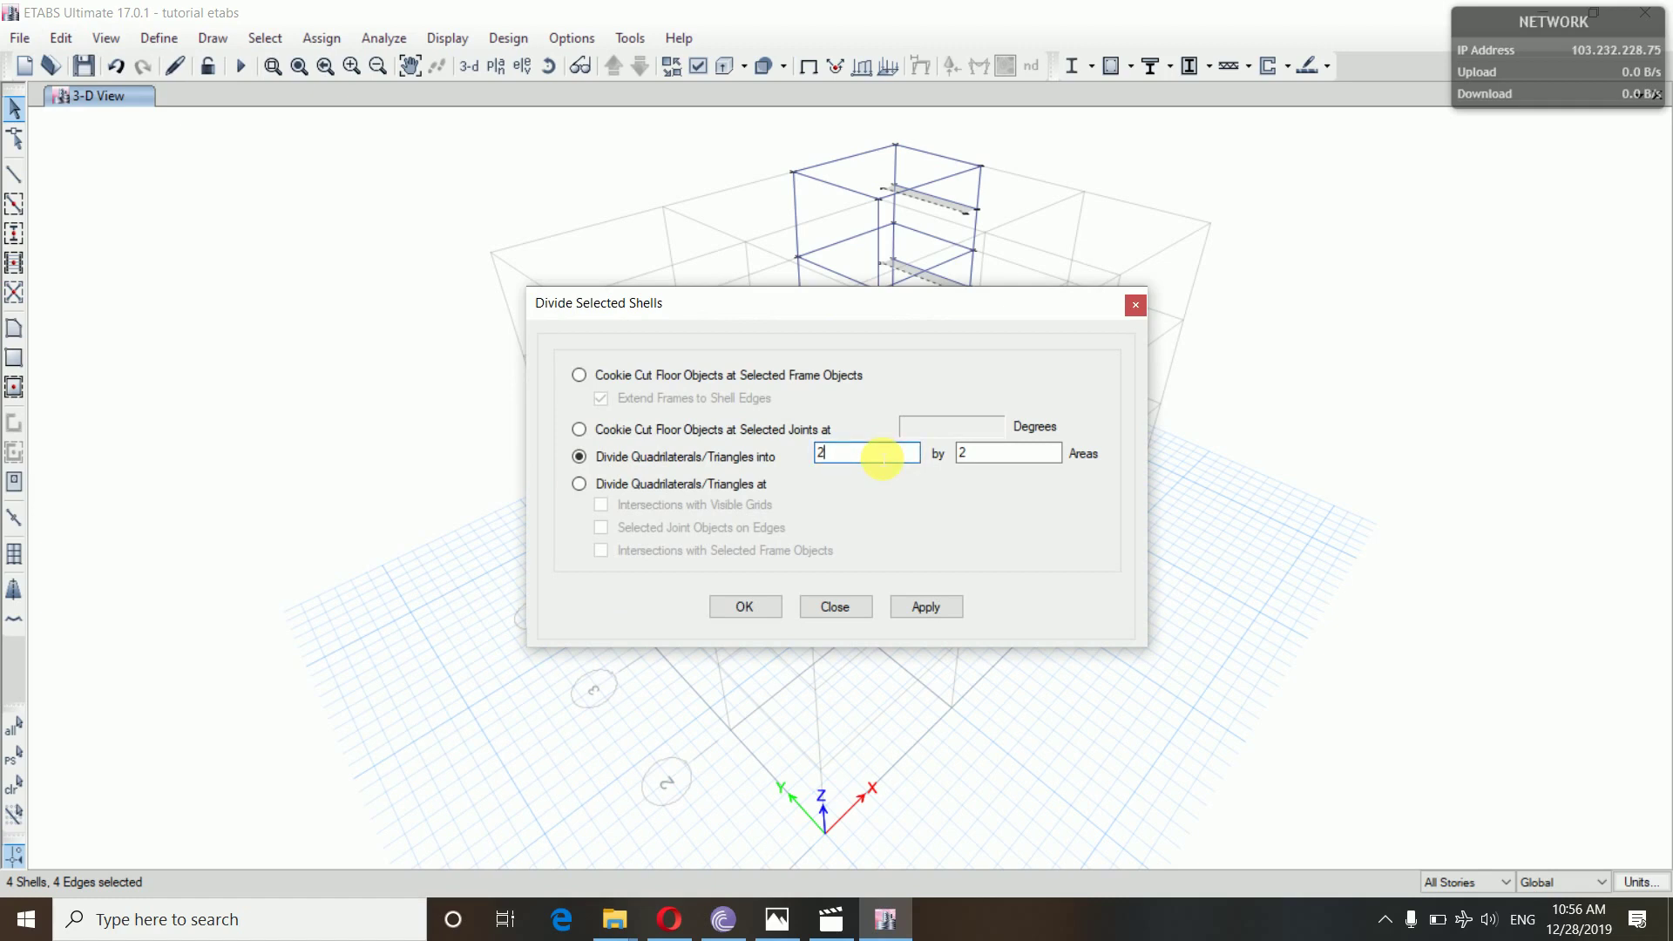
key("BackSpace")
type("1")
left_click(927, 604)
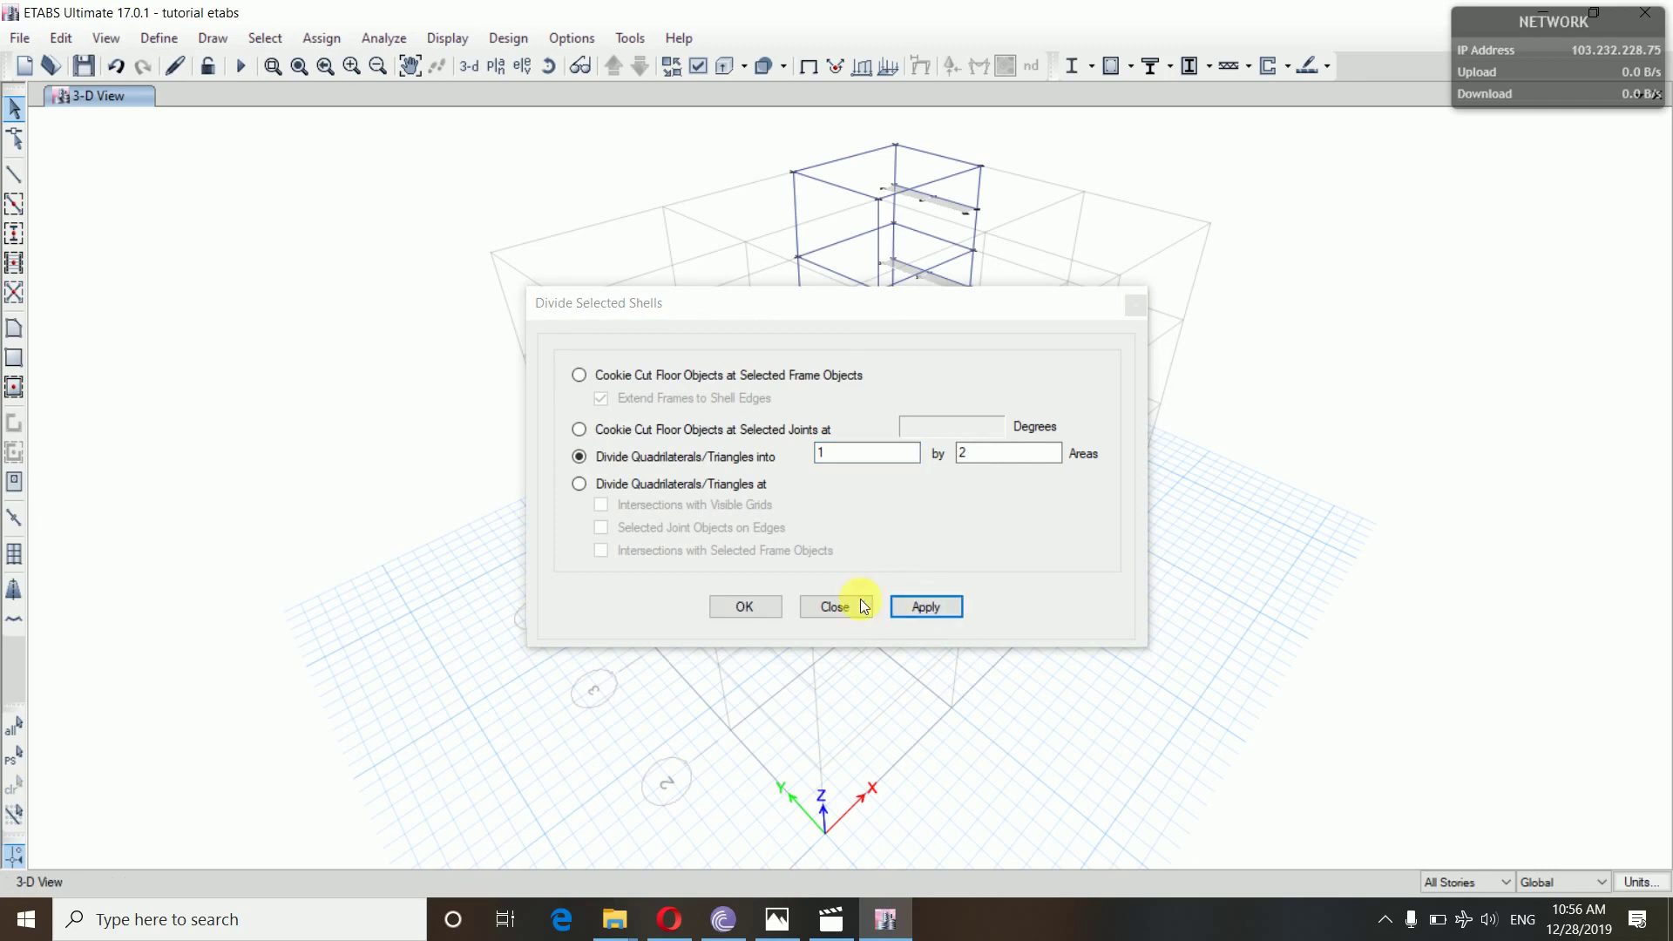
left_click(745, 607)
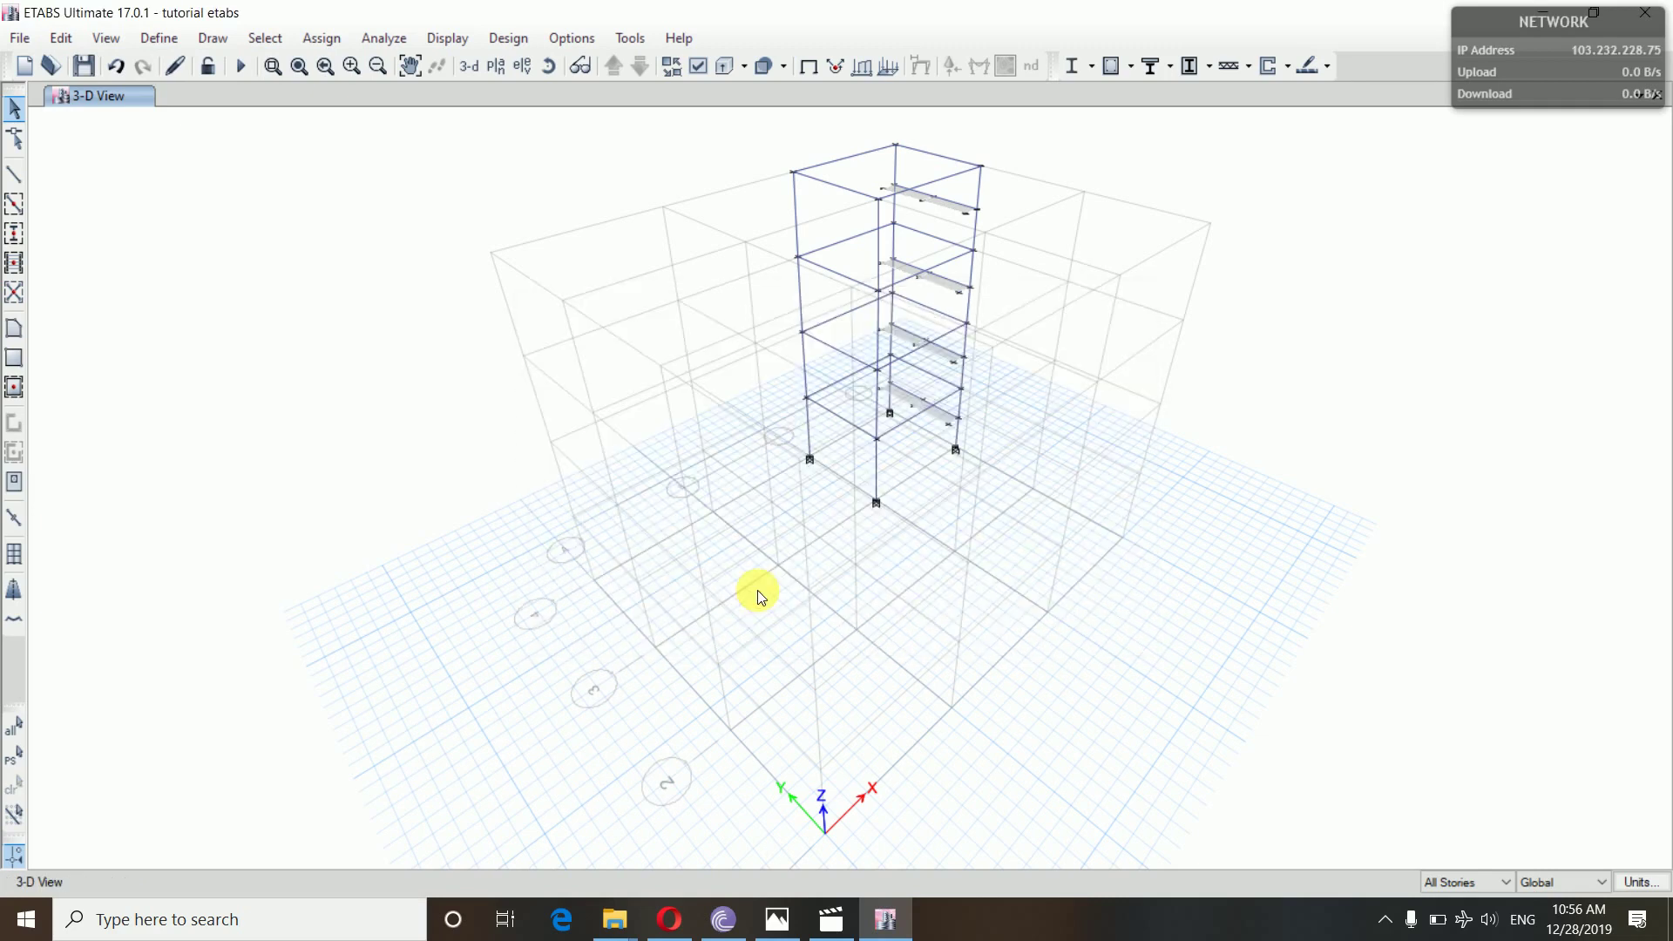
- Select individual landing slab pieces to check the division, and clear the selection
left_click(941, 204)
left_click(941, 204)
left_click(941, 284)
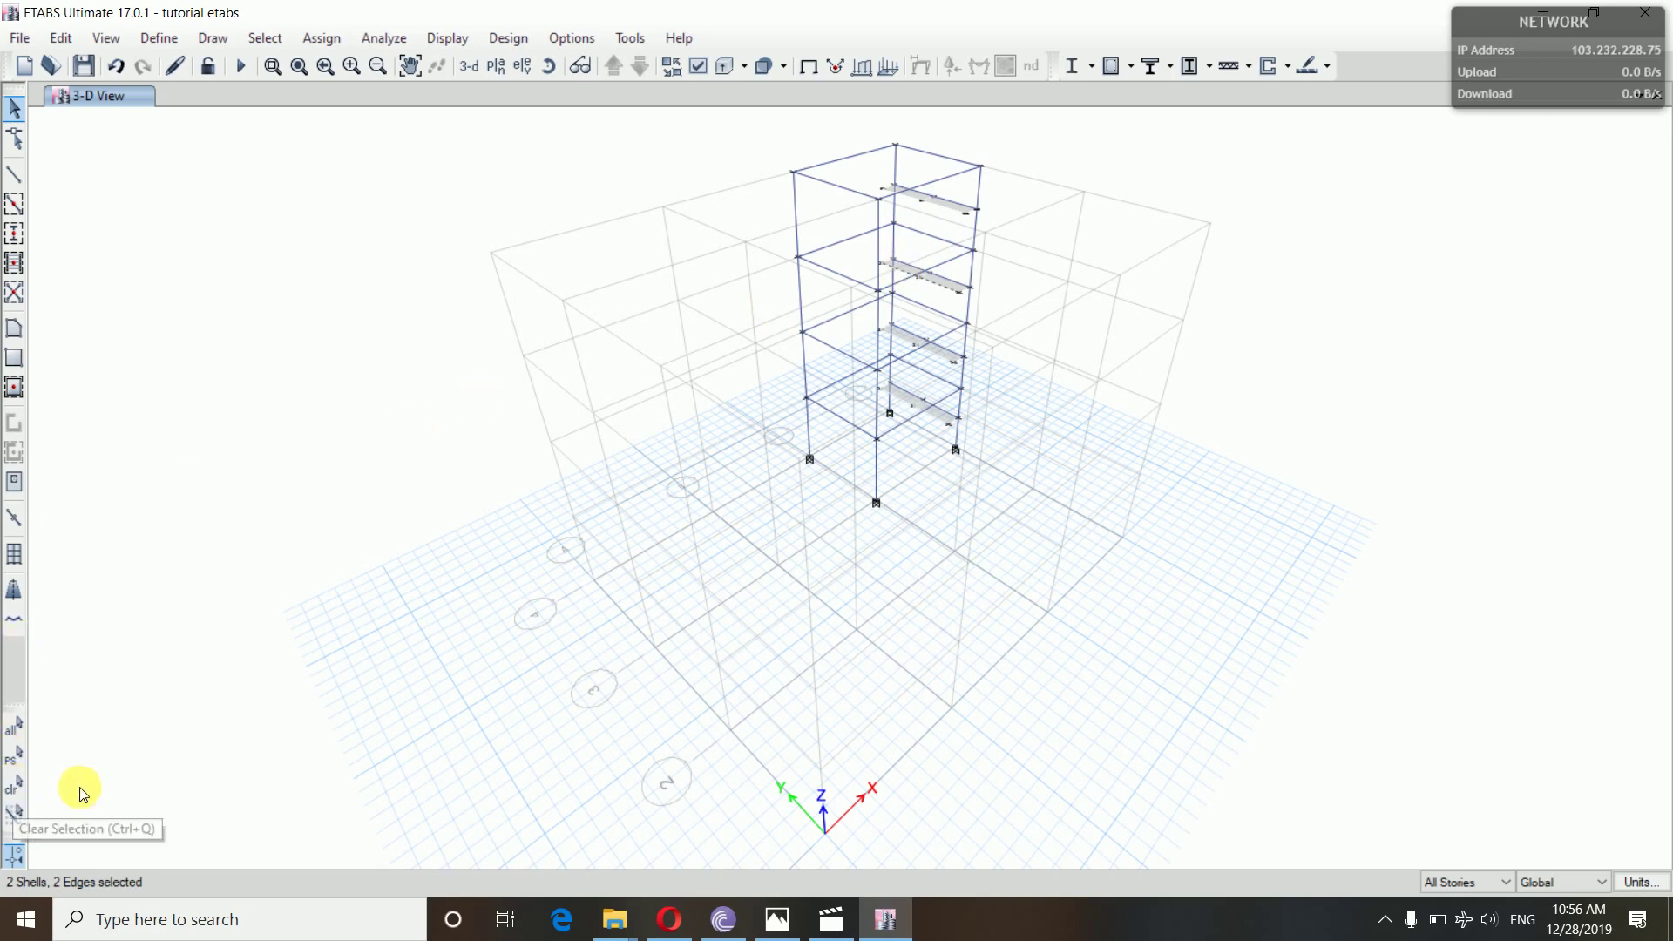
left_click(16, 789)
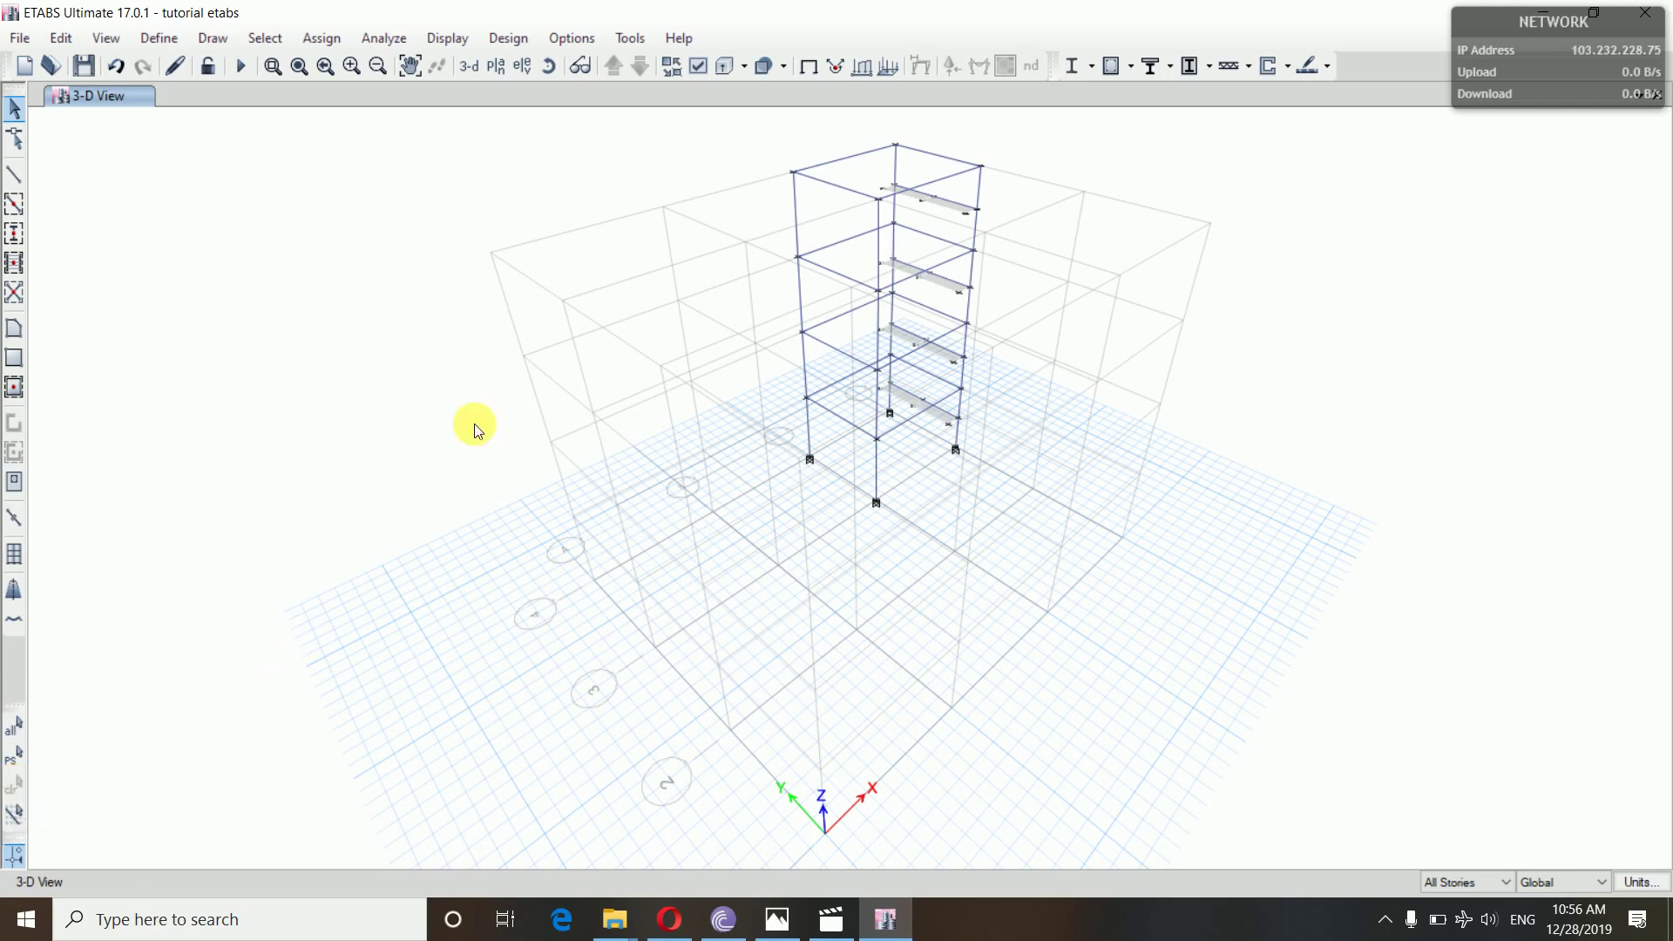
- Select the floor-level beams on grid line C between grids 3 and 4 at all stories and divide each into 2 frame objects
left_click(834, 184)
left_click(65, 37)
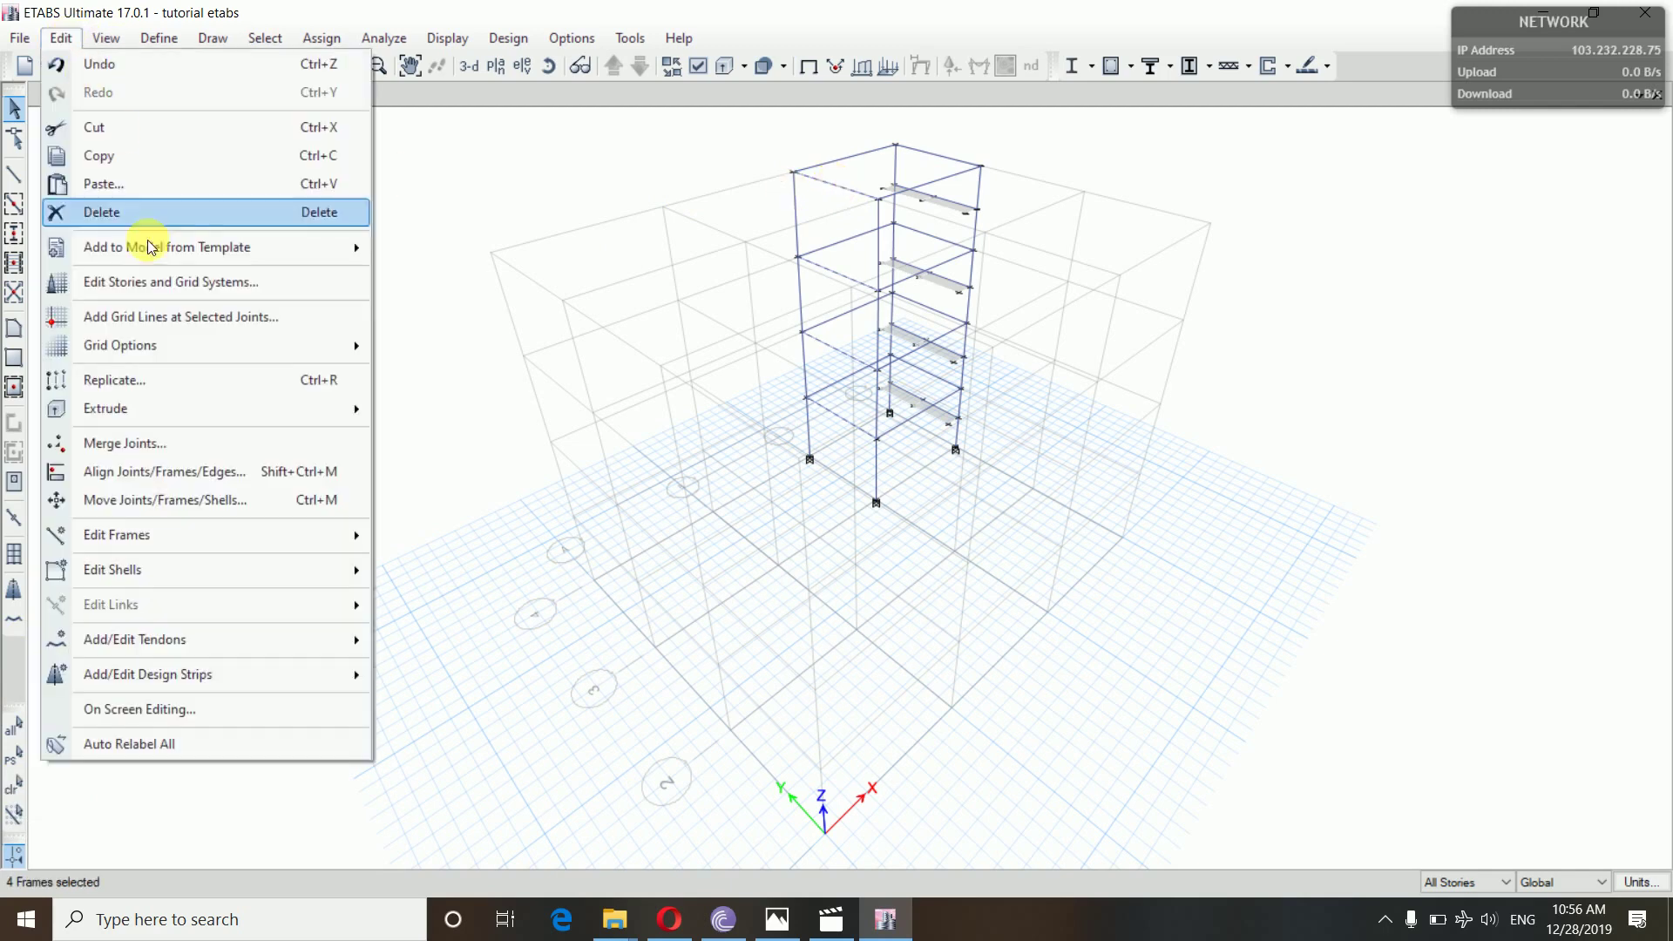
mouse_move(171, 537)
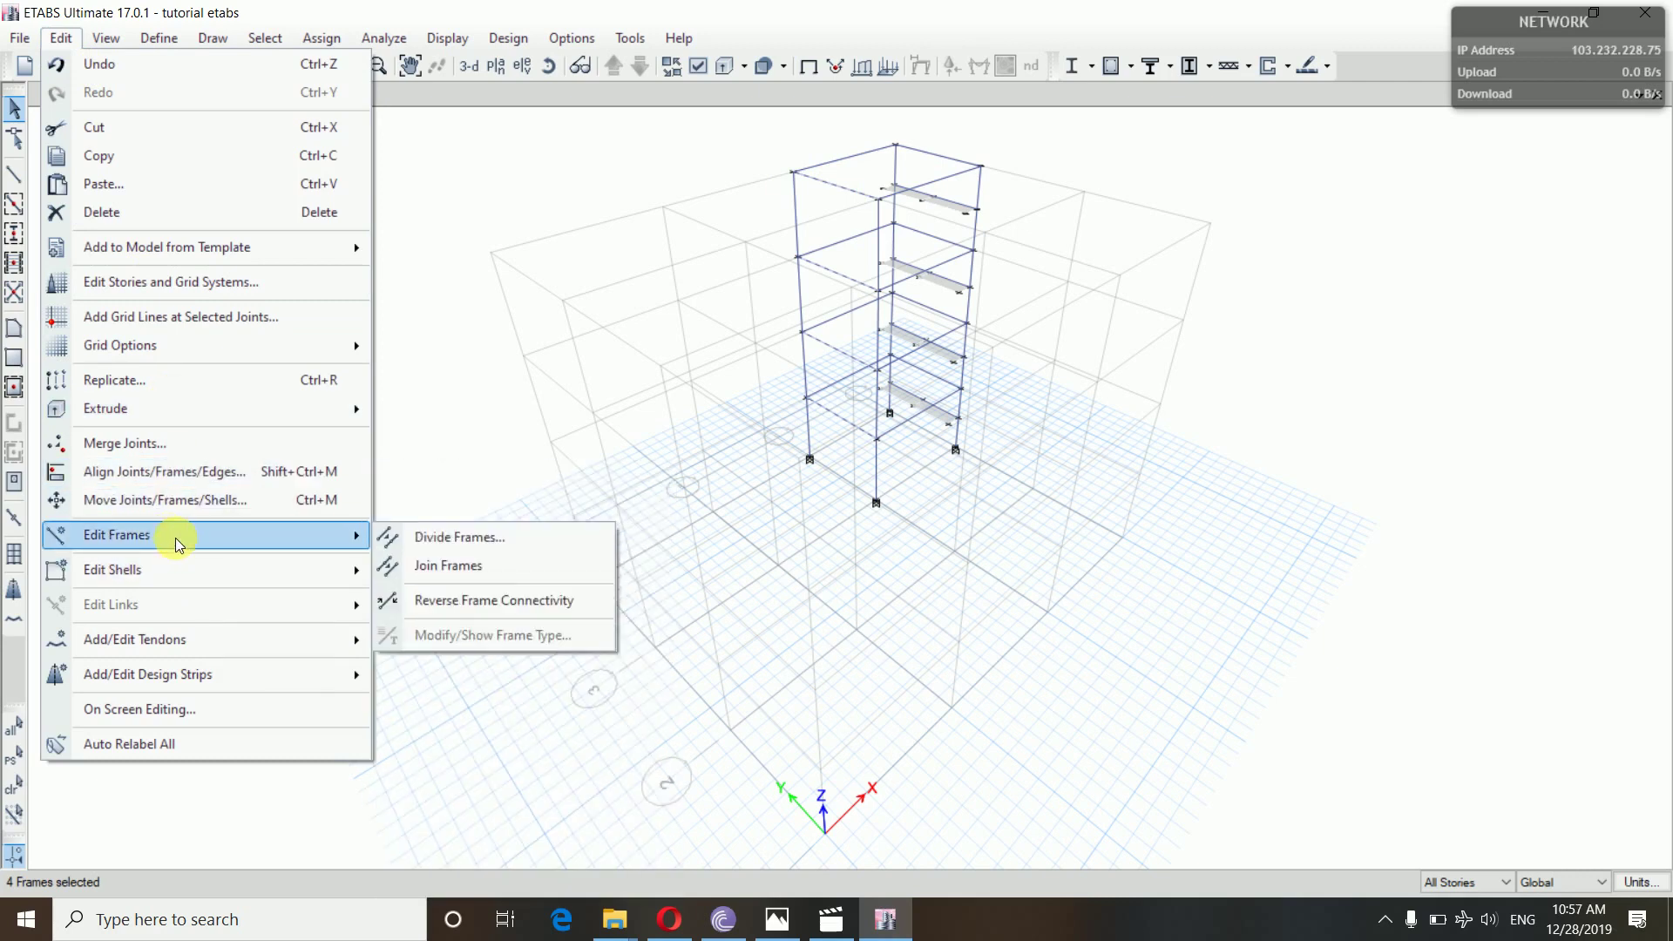
left_click(443, 539)
left_click(796, 426)
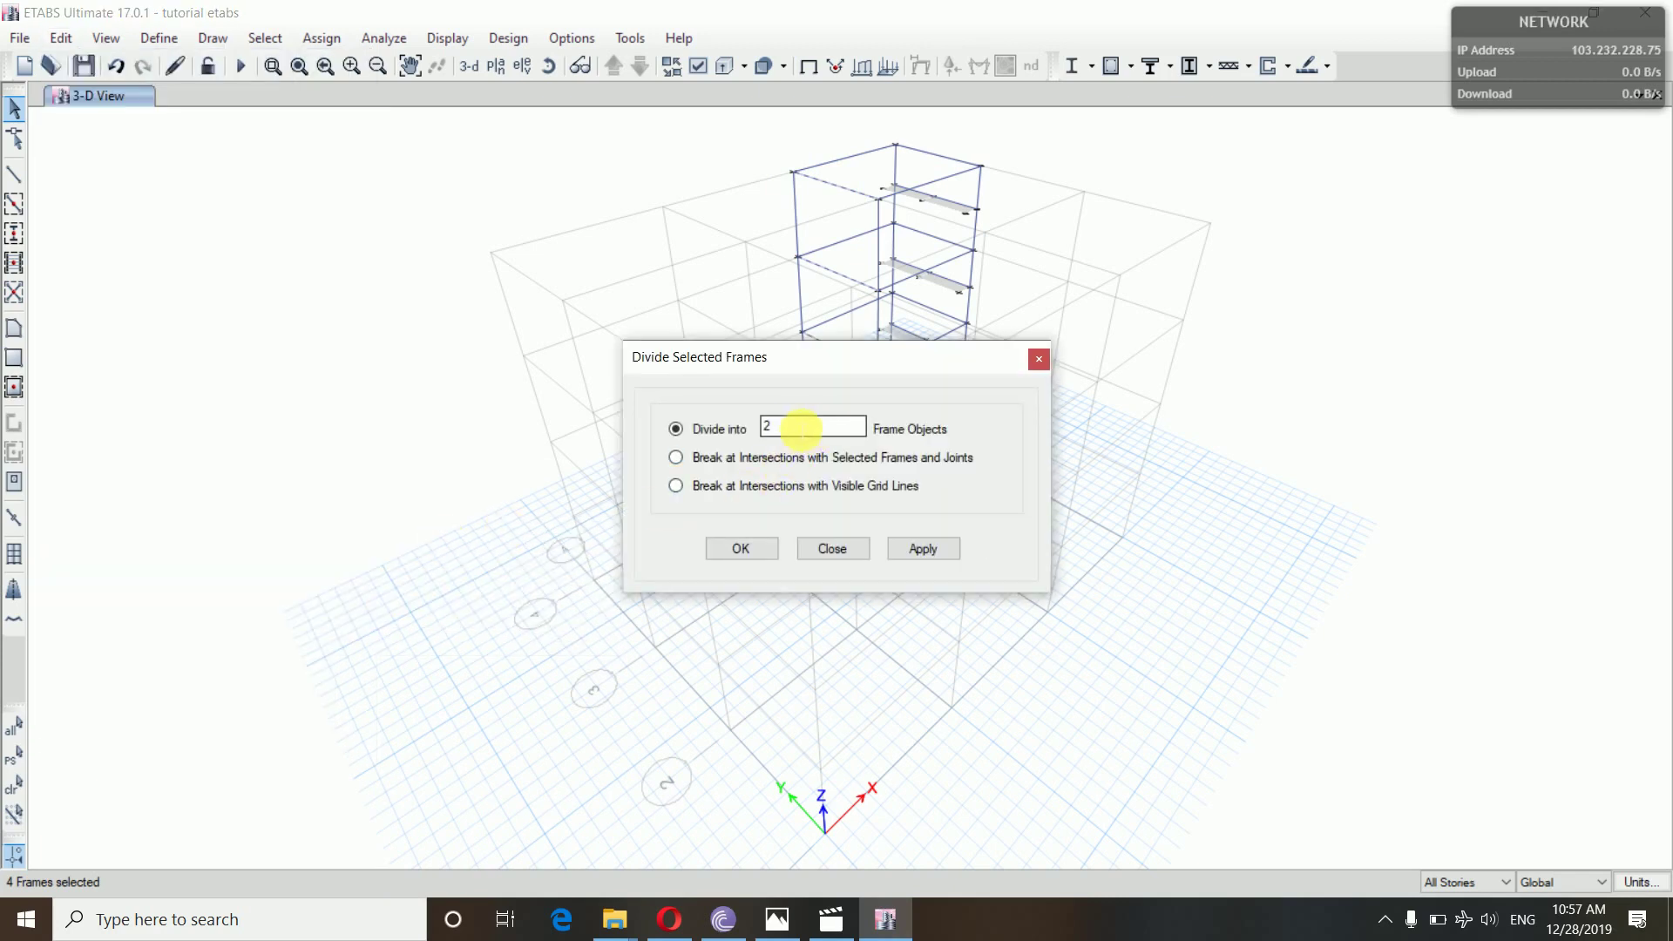
type("2")
left_click(923, 548)
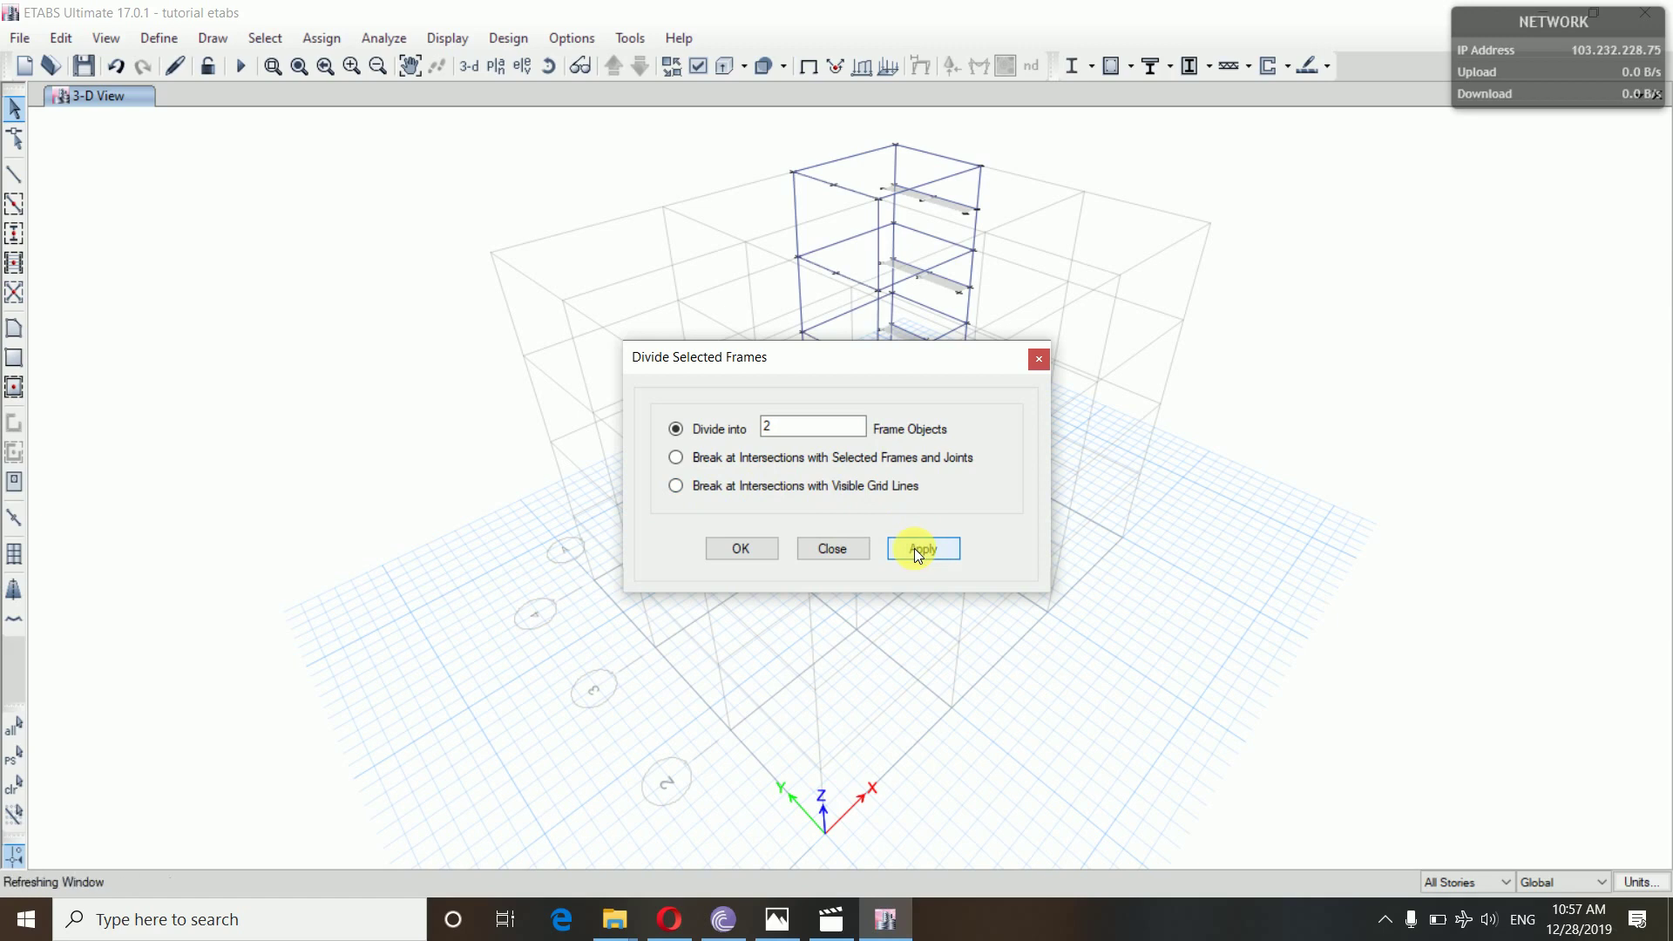
left_click(748, 548)
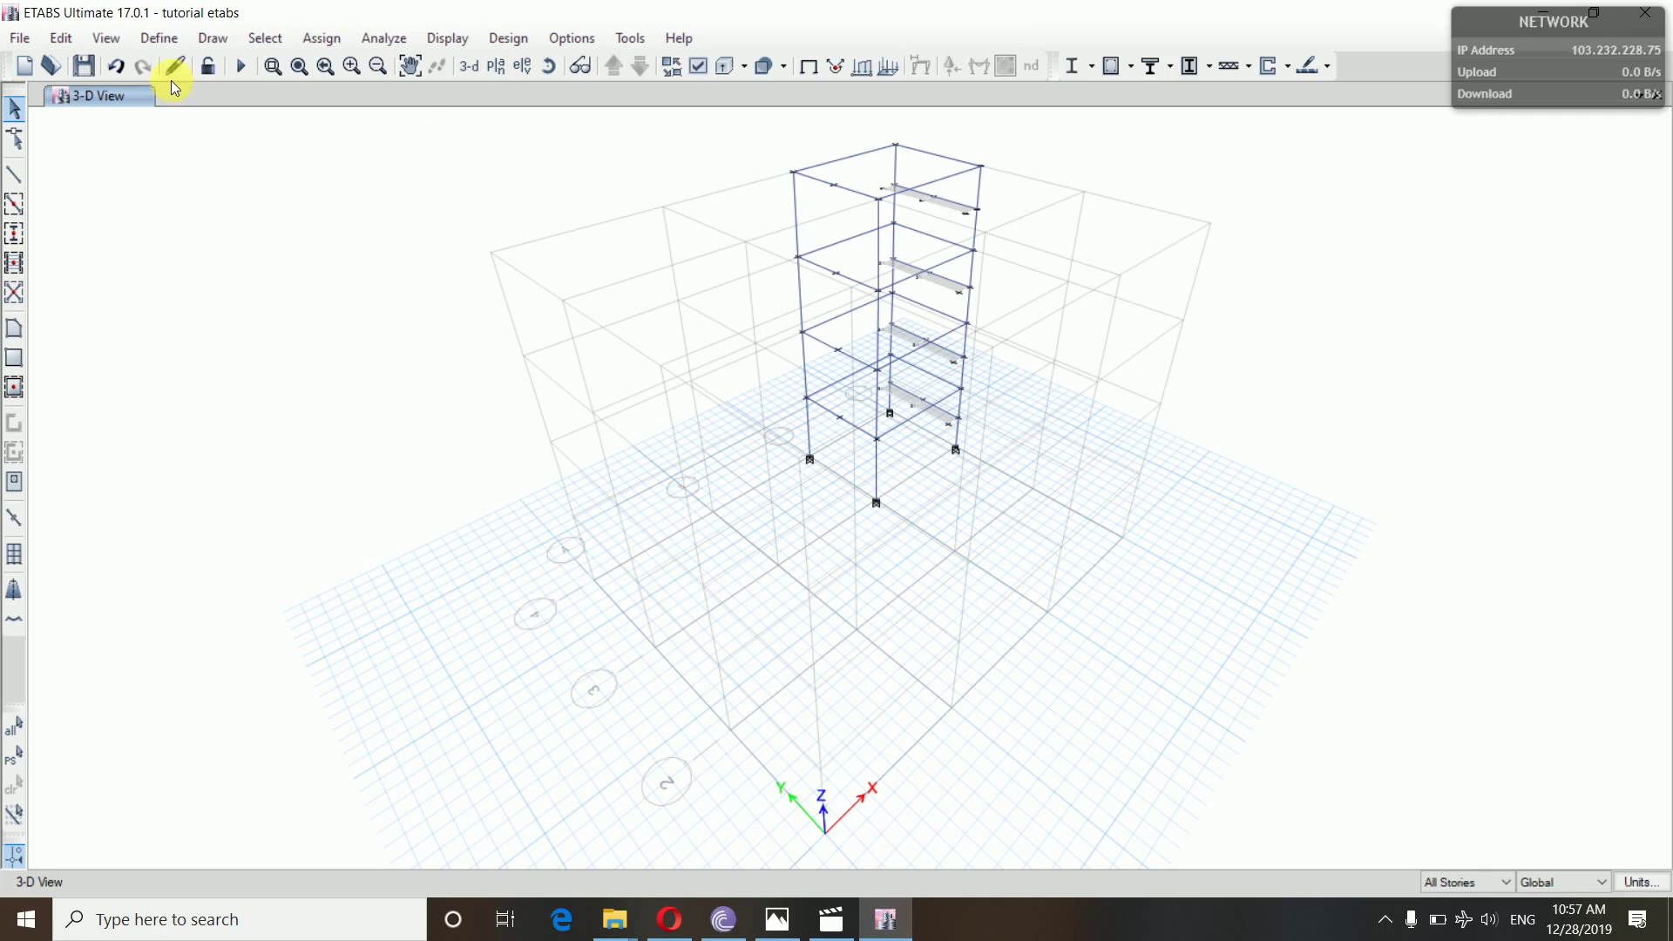
- Draw a stair slab flight from C-3 and the beam midpoint at Story3 up to the near half of the topmost mid-height landing
left_click(15, 332)
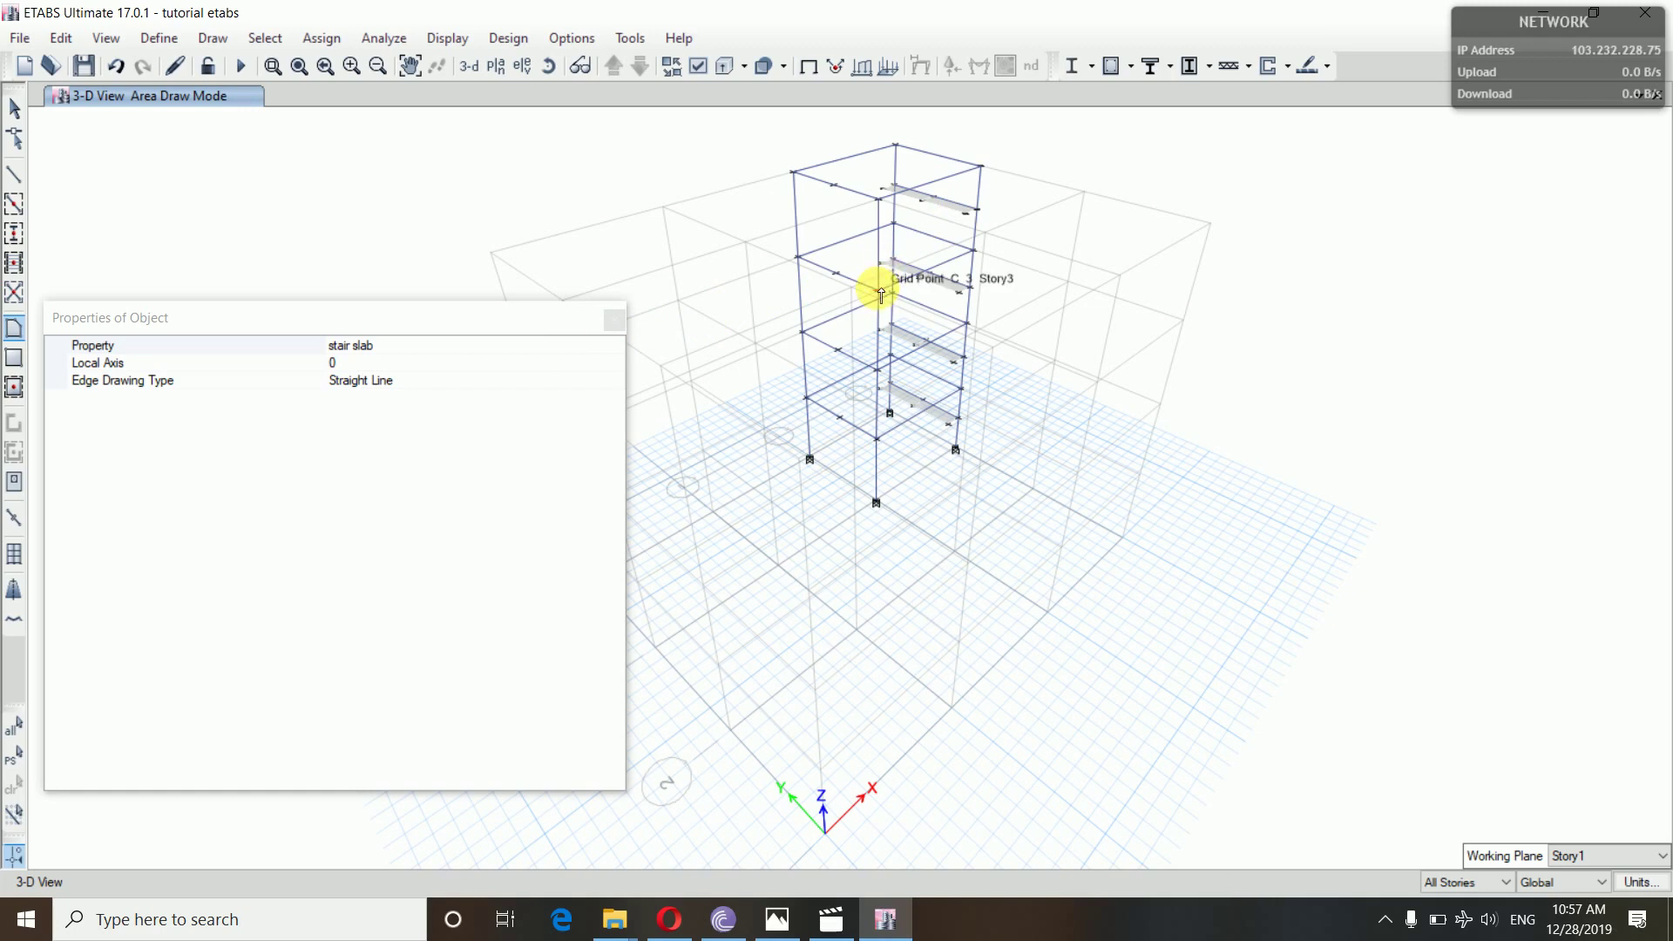
left_click(836, 275)
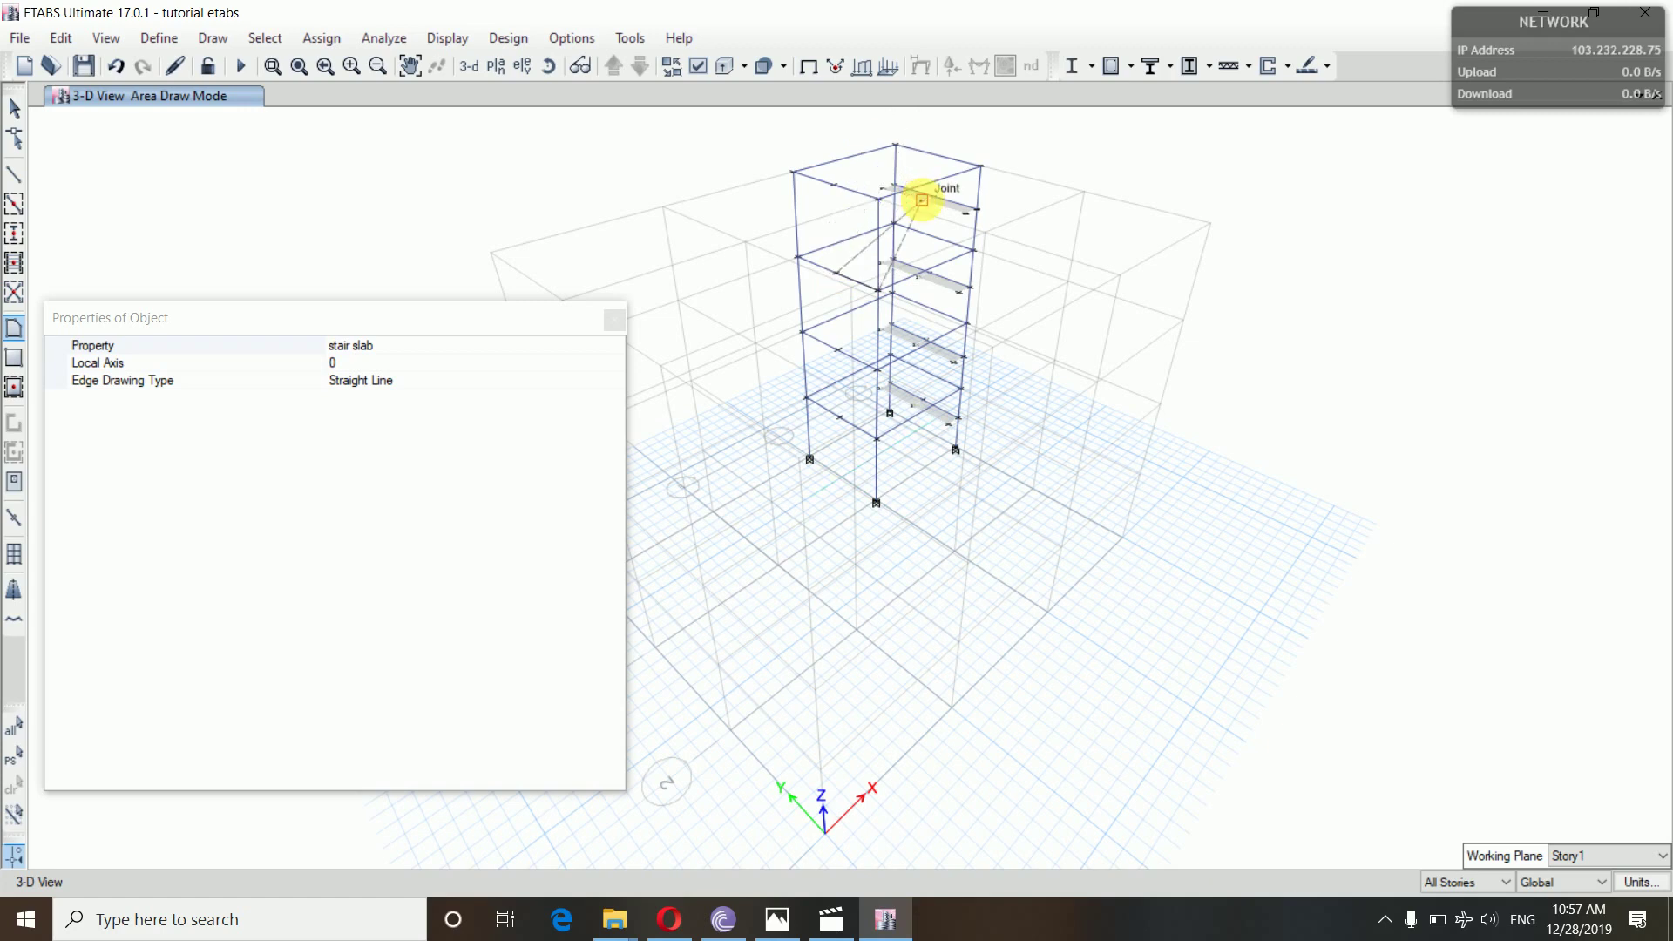
left_click(969, 214)
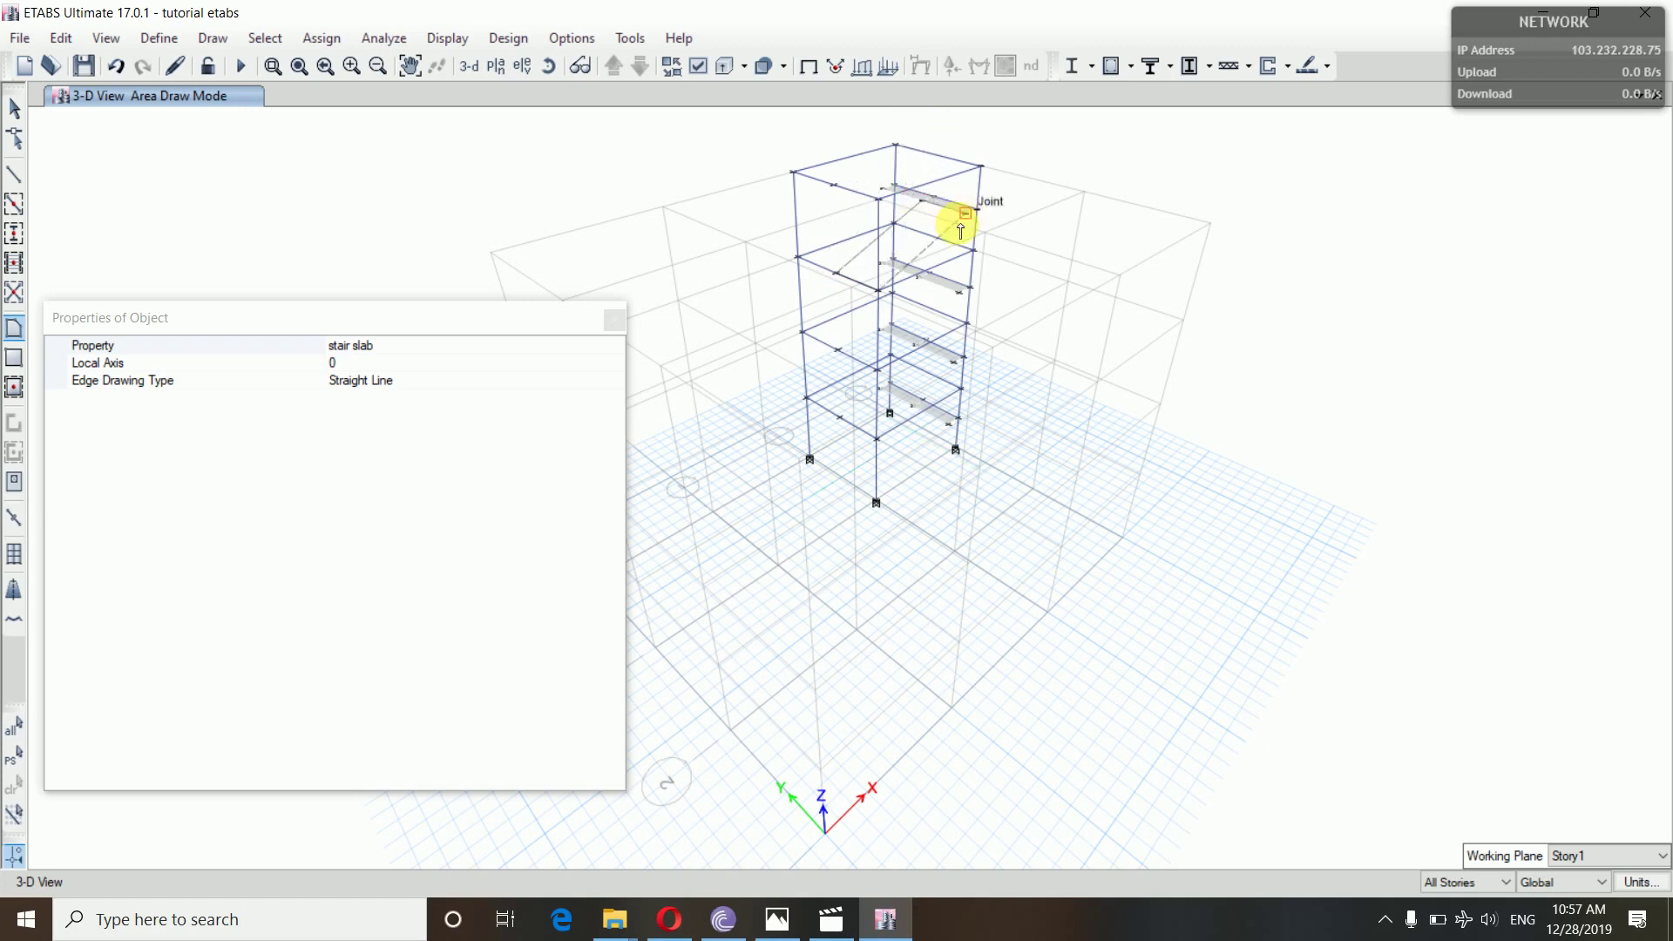
double_click(879, 294)
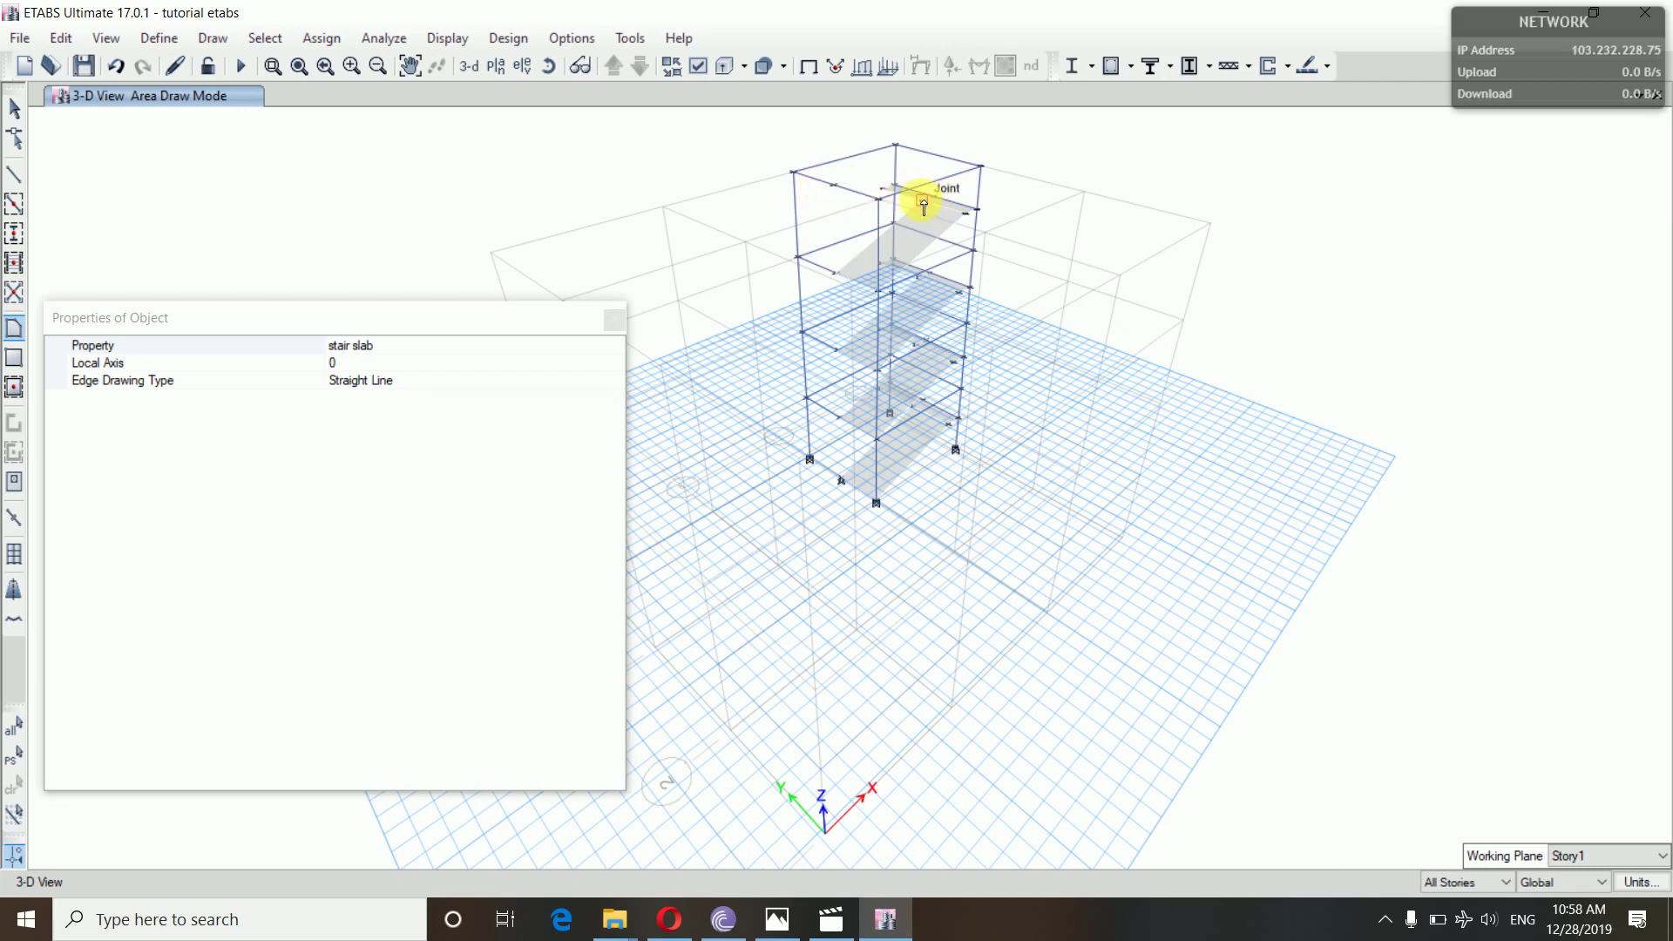
- Draw the upper stair slab flight from the far half of the topmost landing to C-4 and the top-floor beam midpoint, and leave area drawing
left_click(885, 192)
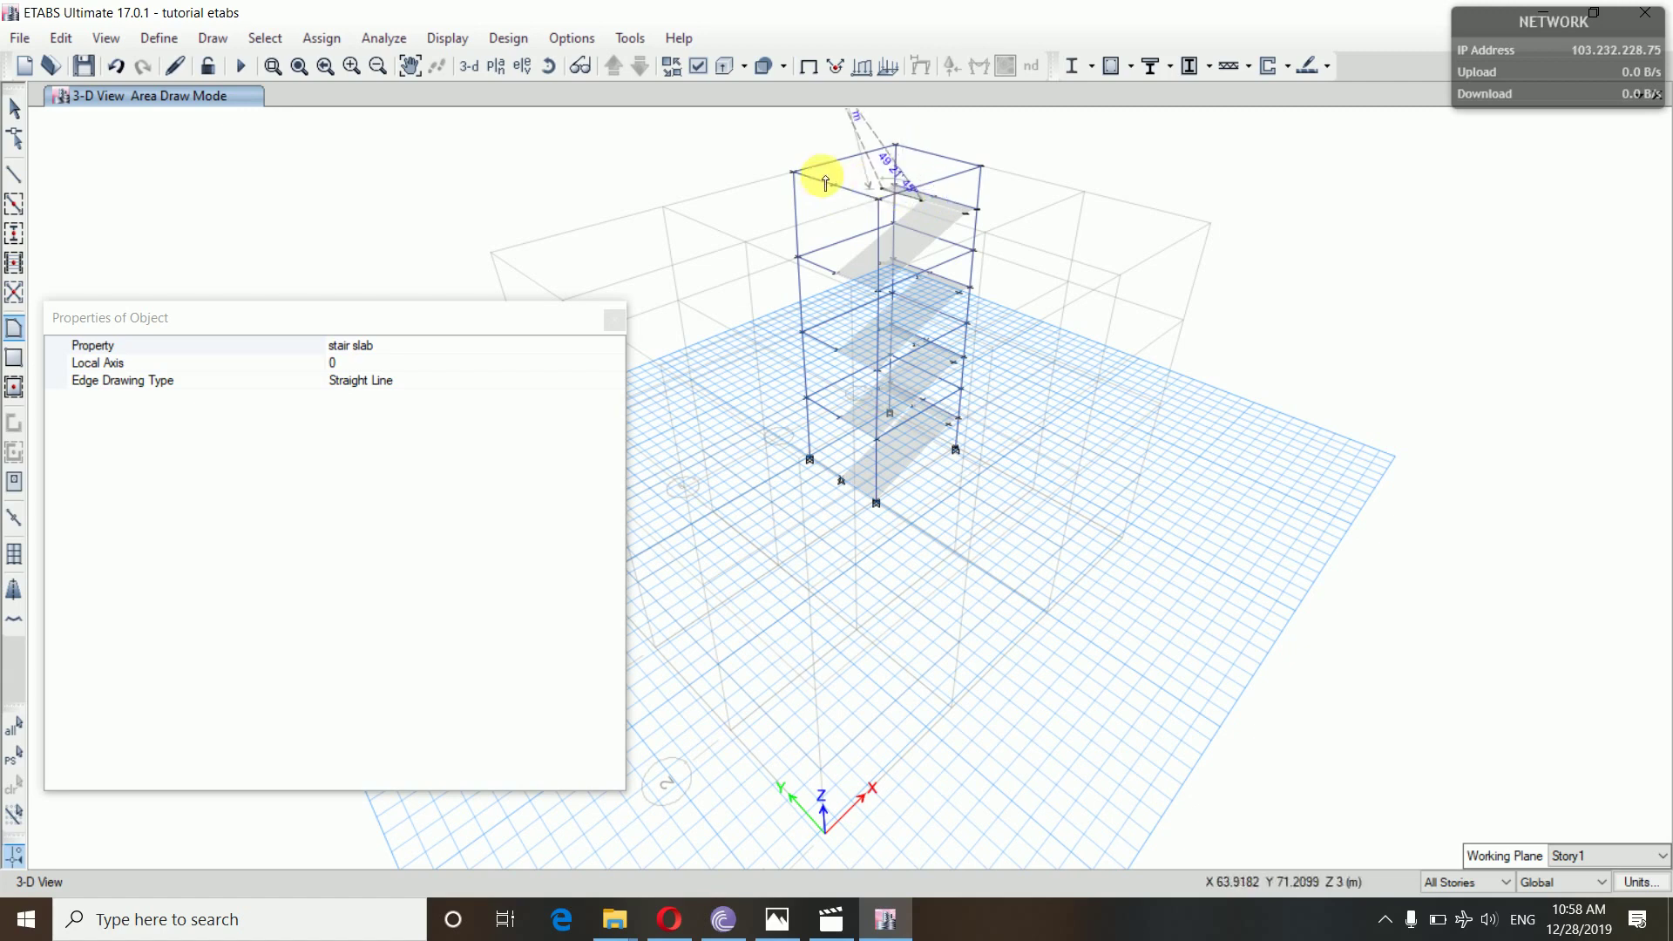
left_click(796, 171)
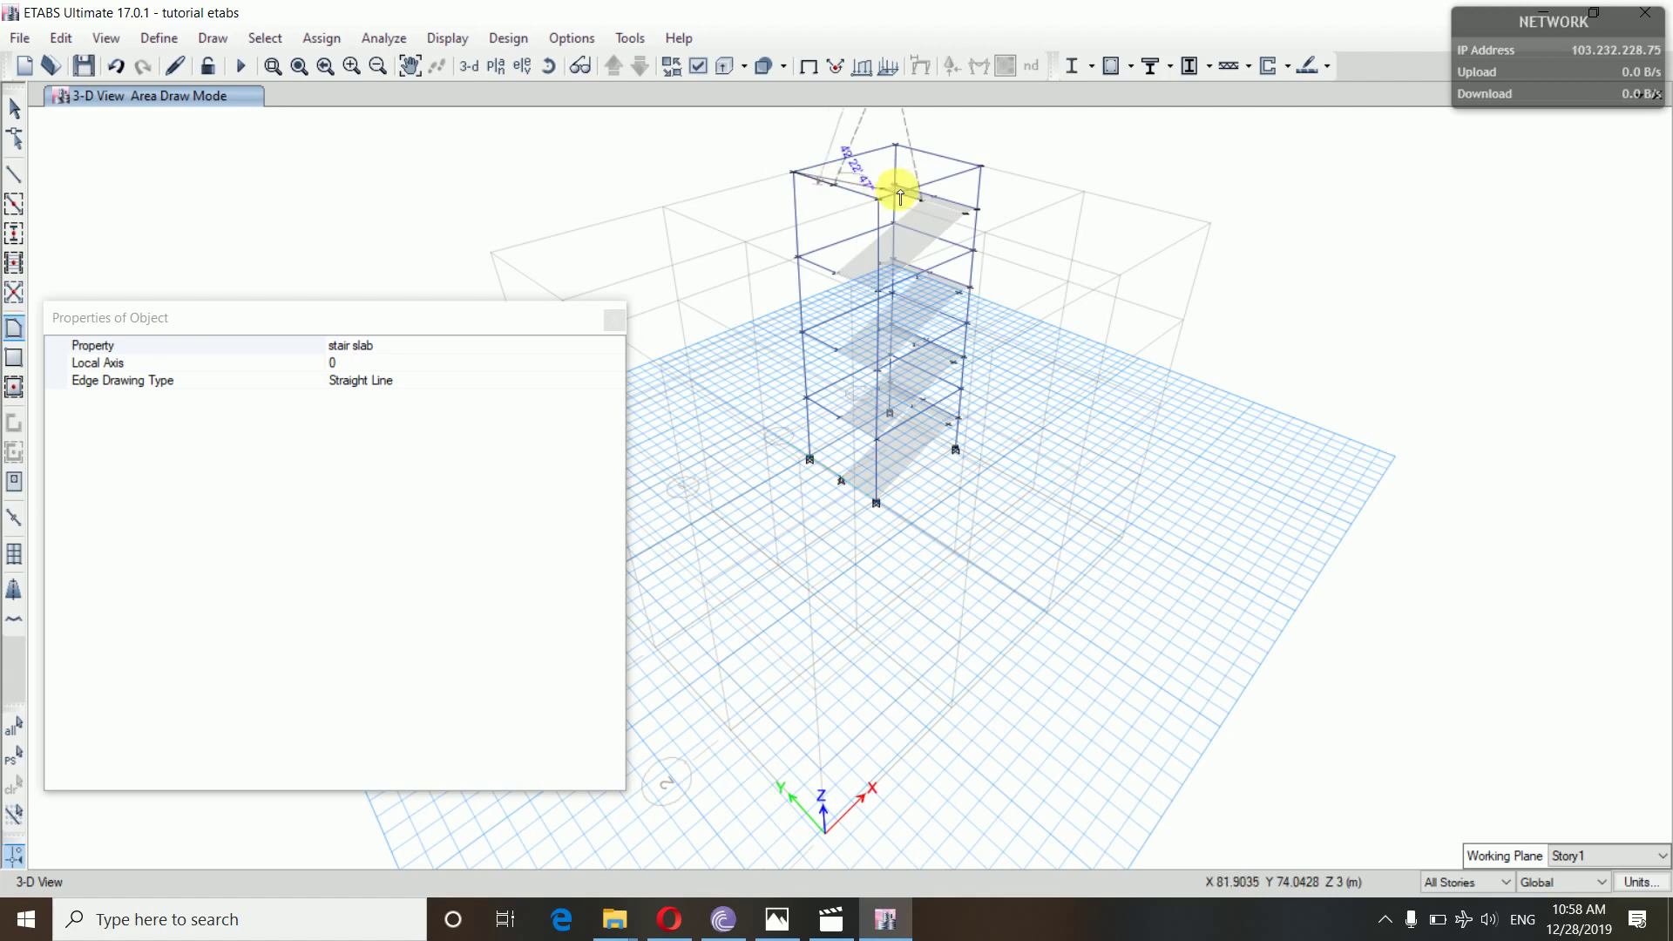
left_click(925, 204)
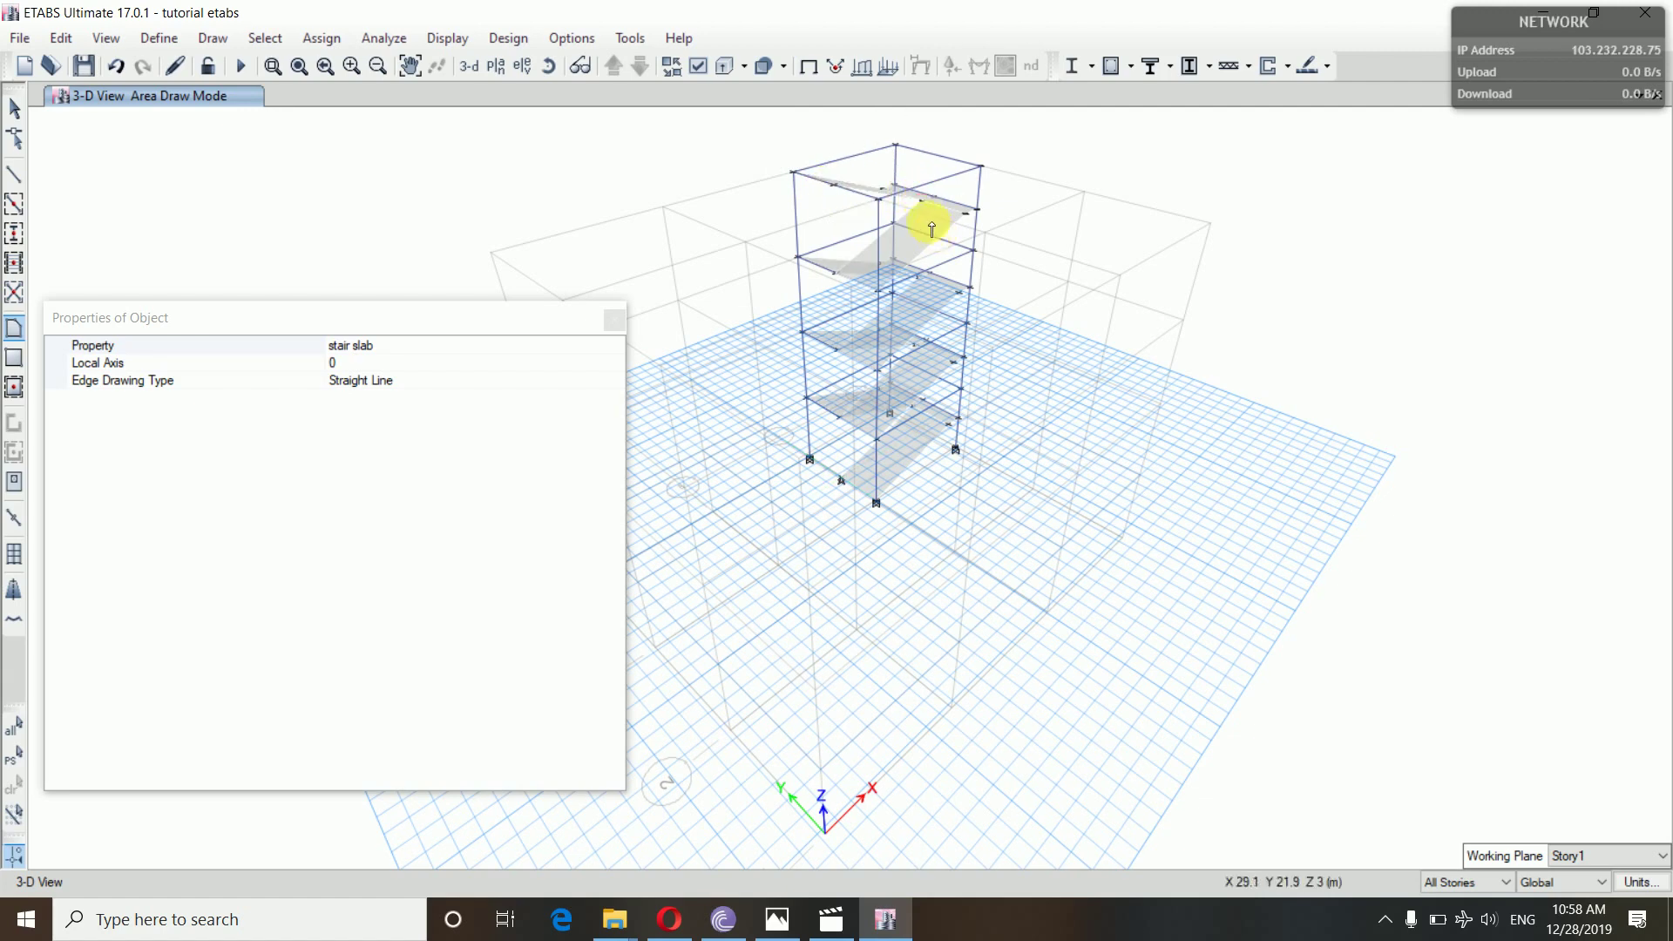
left_click(610, 319)
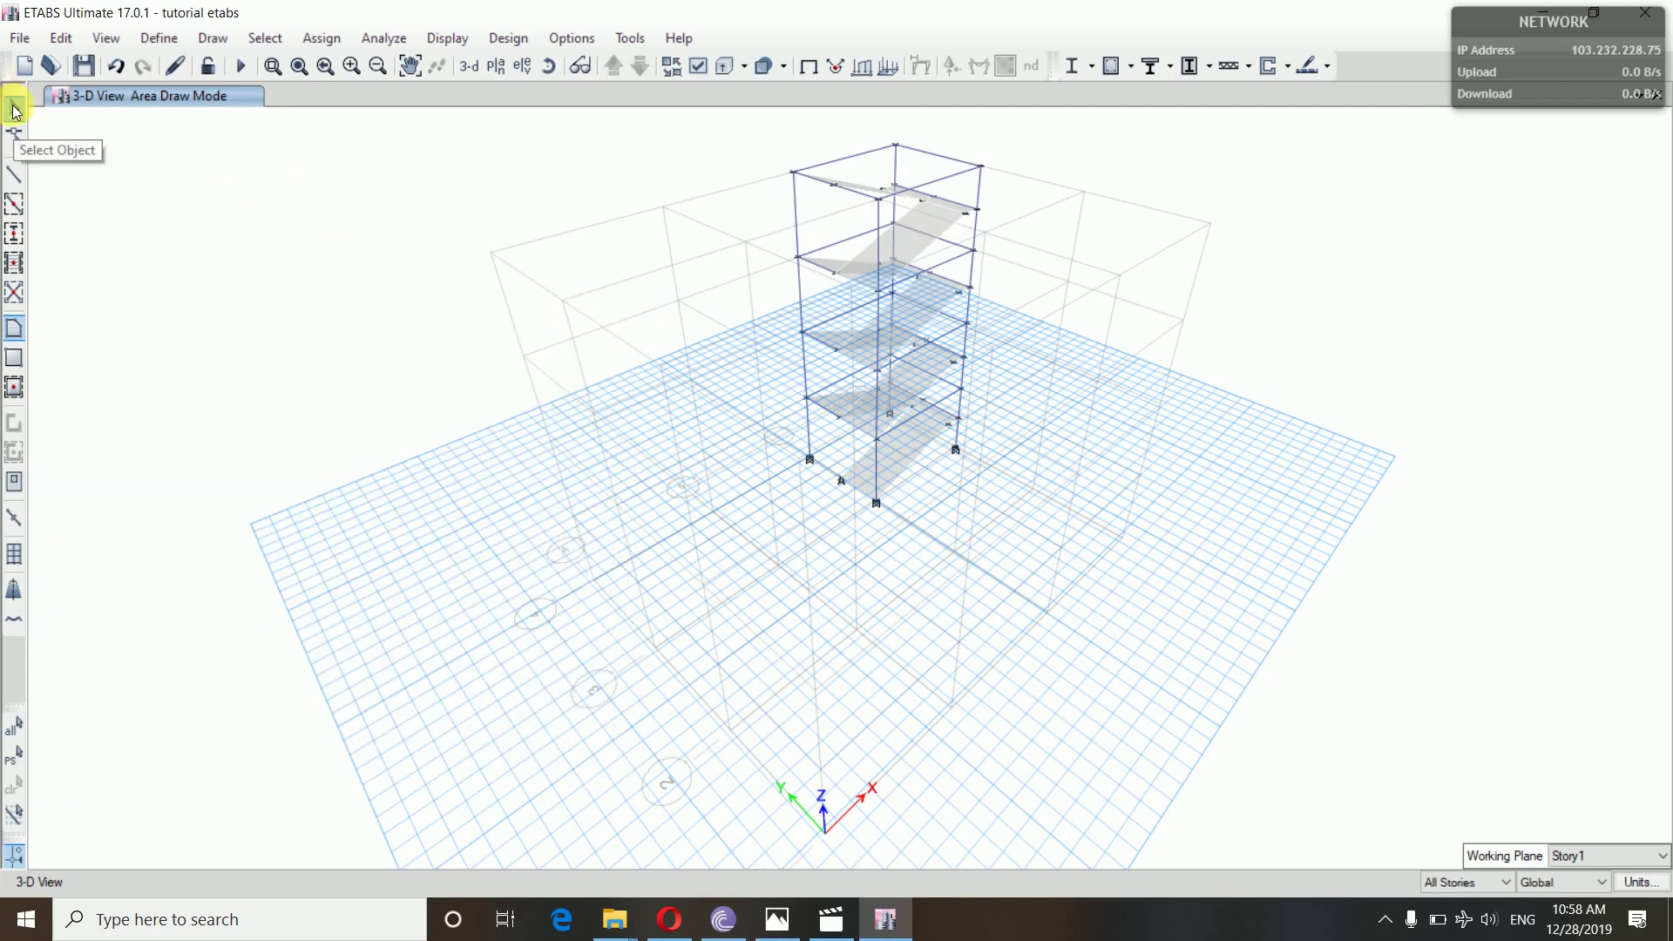
left_click(15, 108)
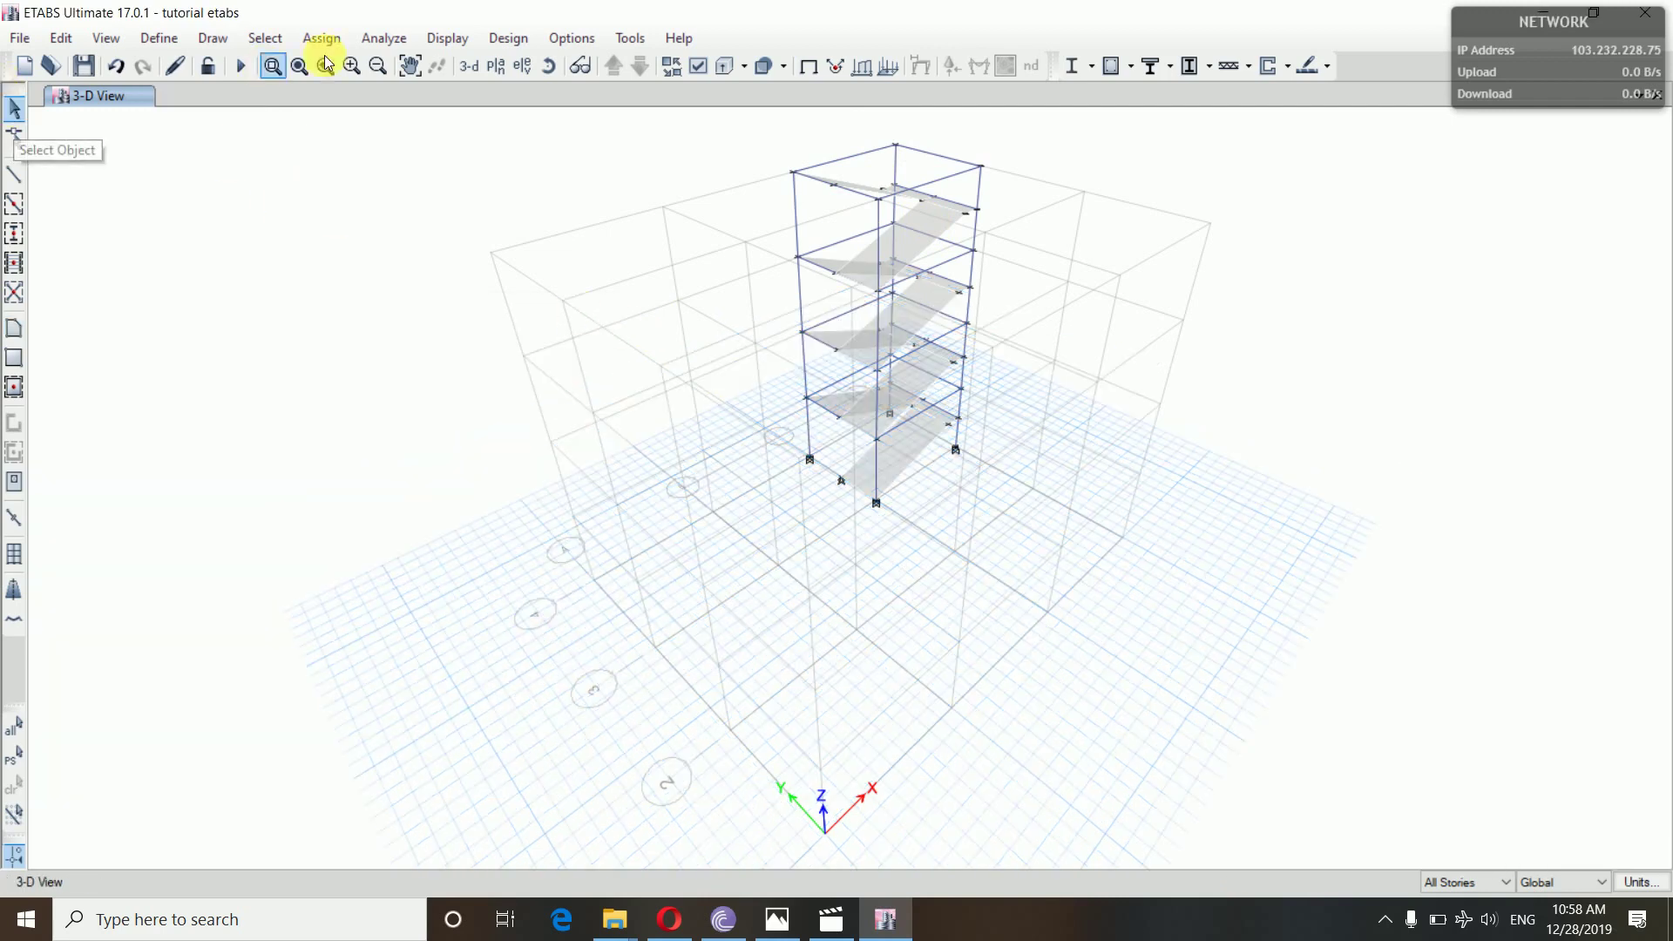
- Restore the visibility of all building objects around the finished staircase in the 3D view
left_click(549, 66)
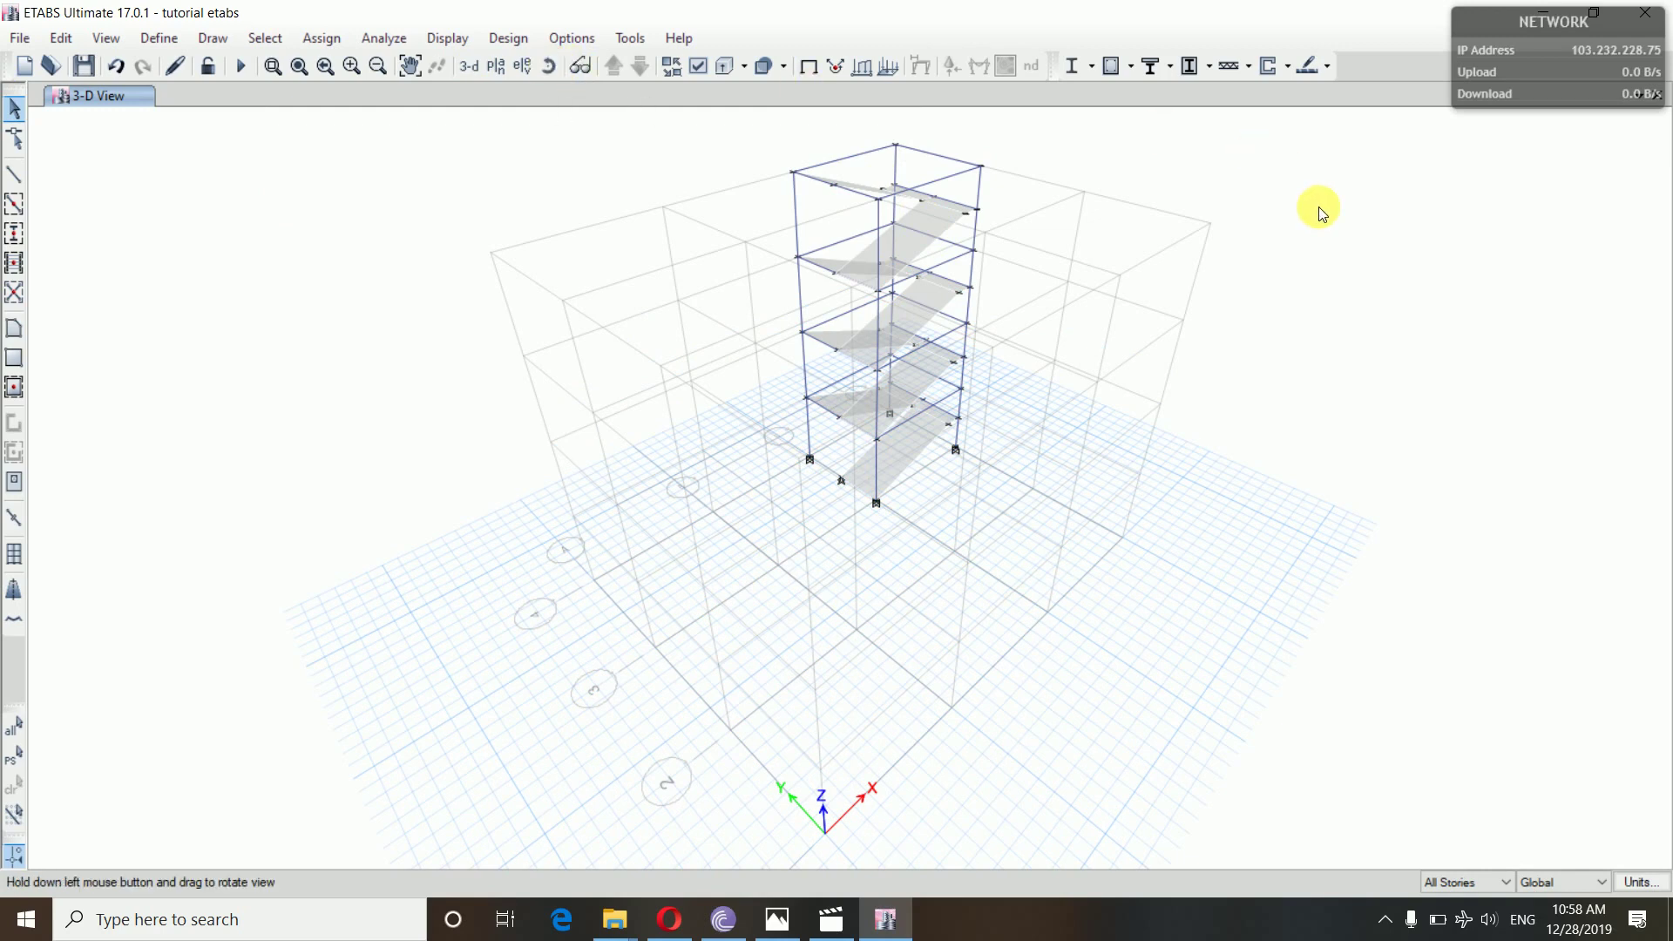
left_click_drag(1319, 207, 1352, 269)
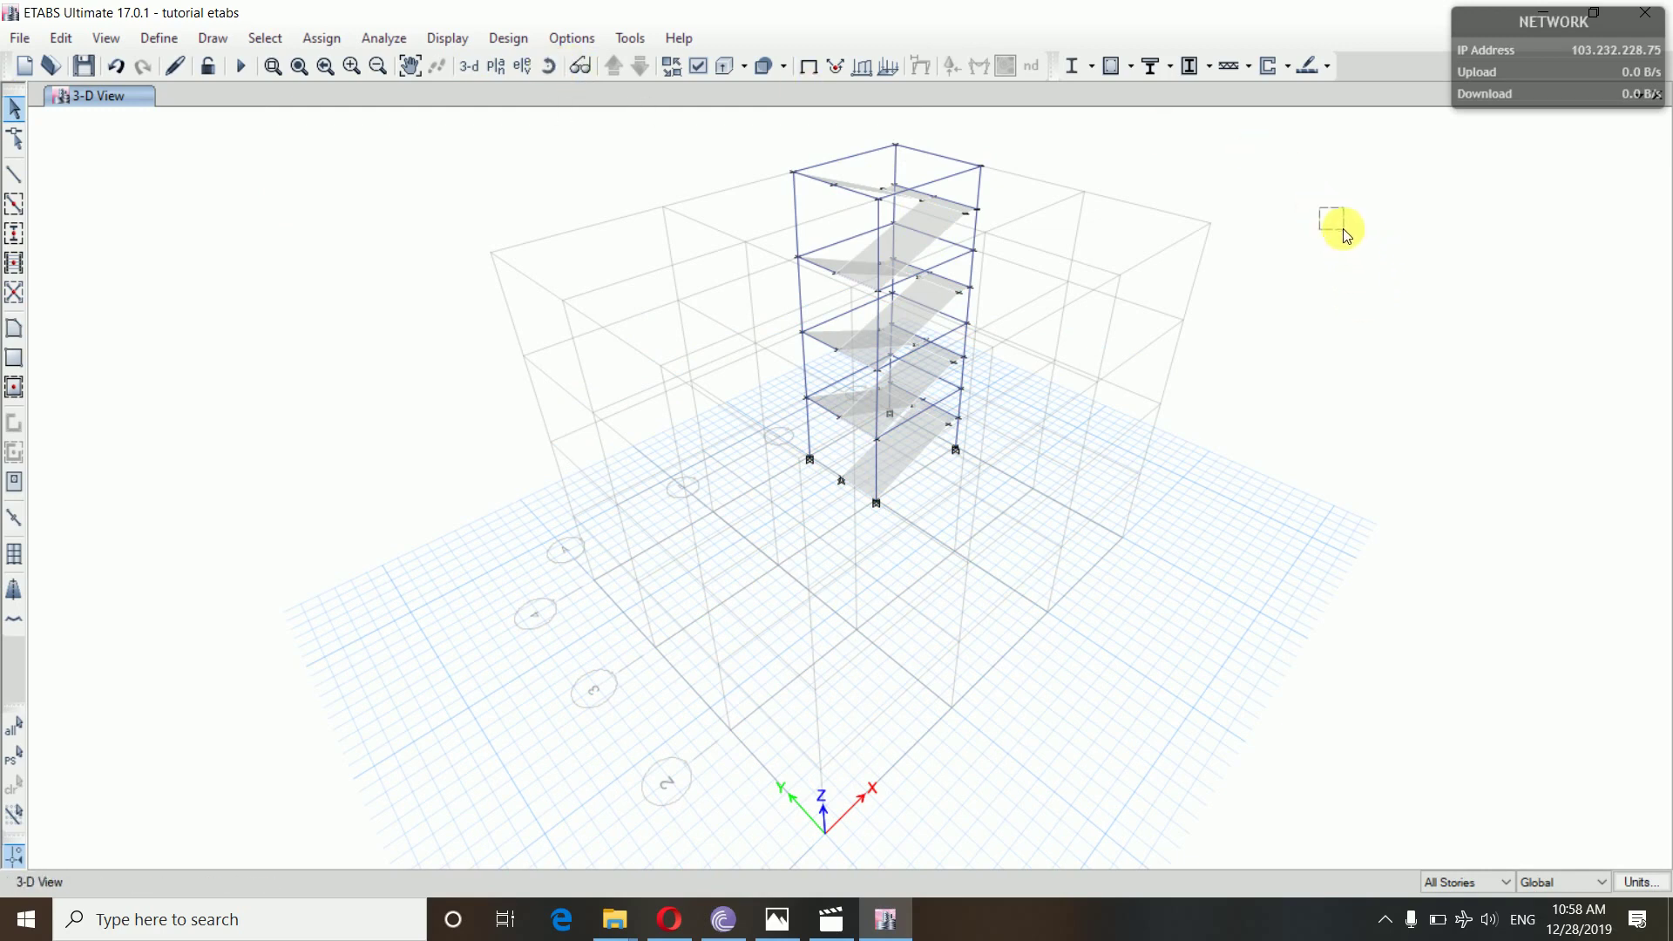
left_click(549, 72)
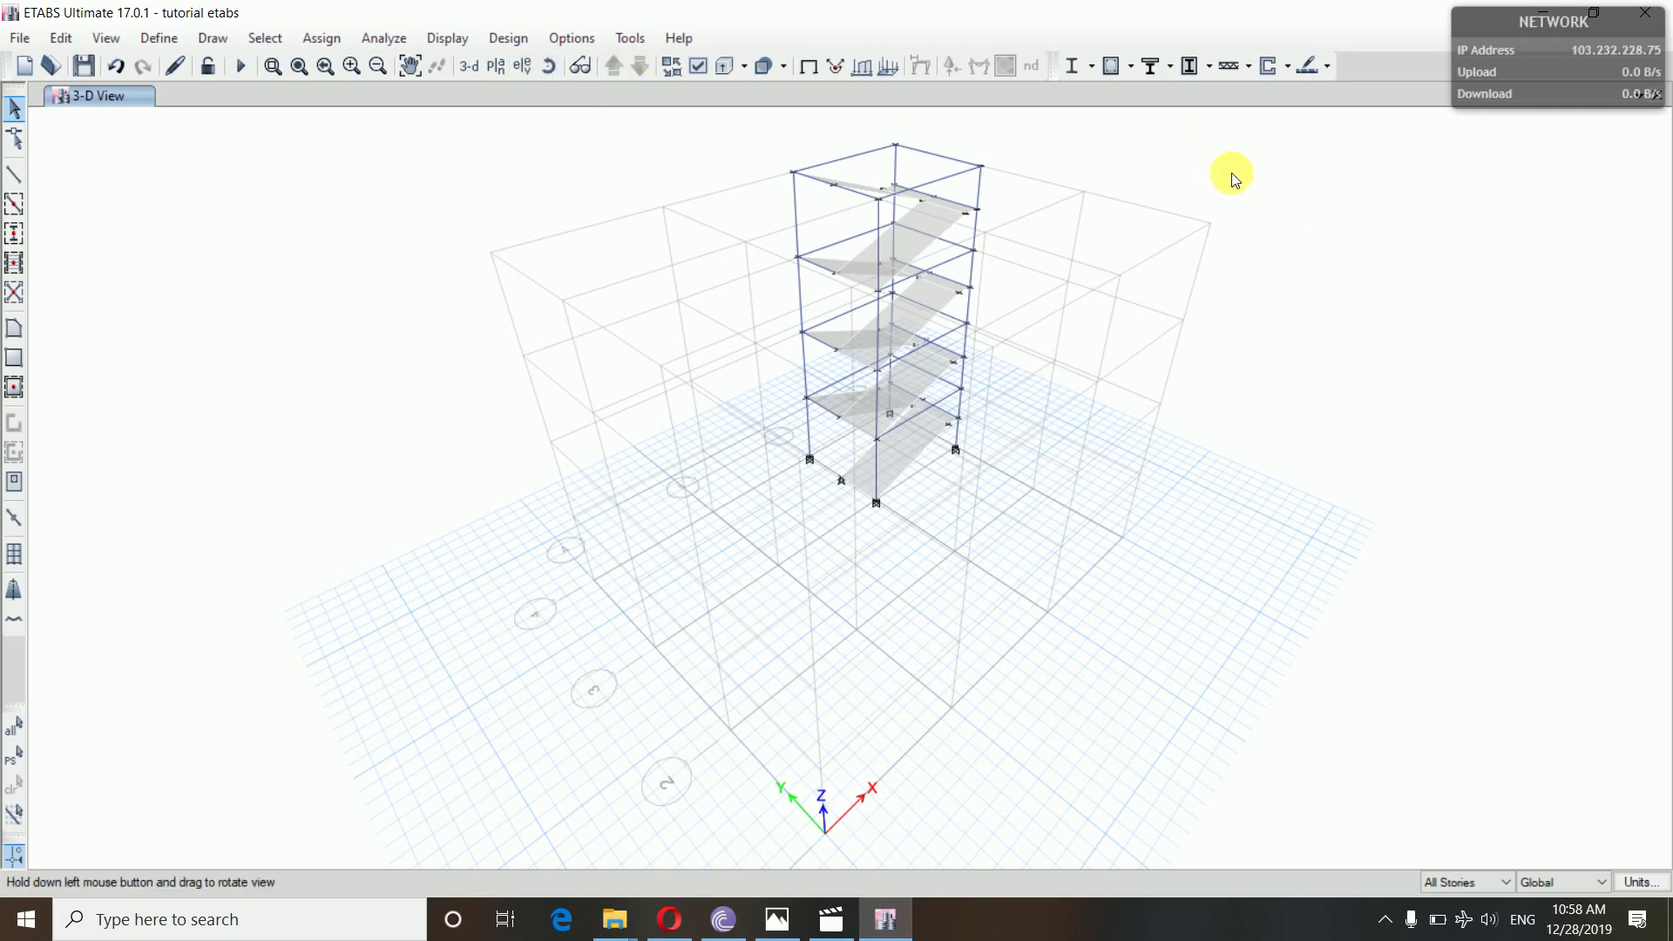
left_click_drag(1229, 175, 1337, 208)
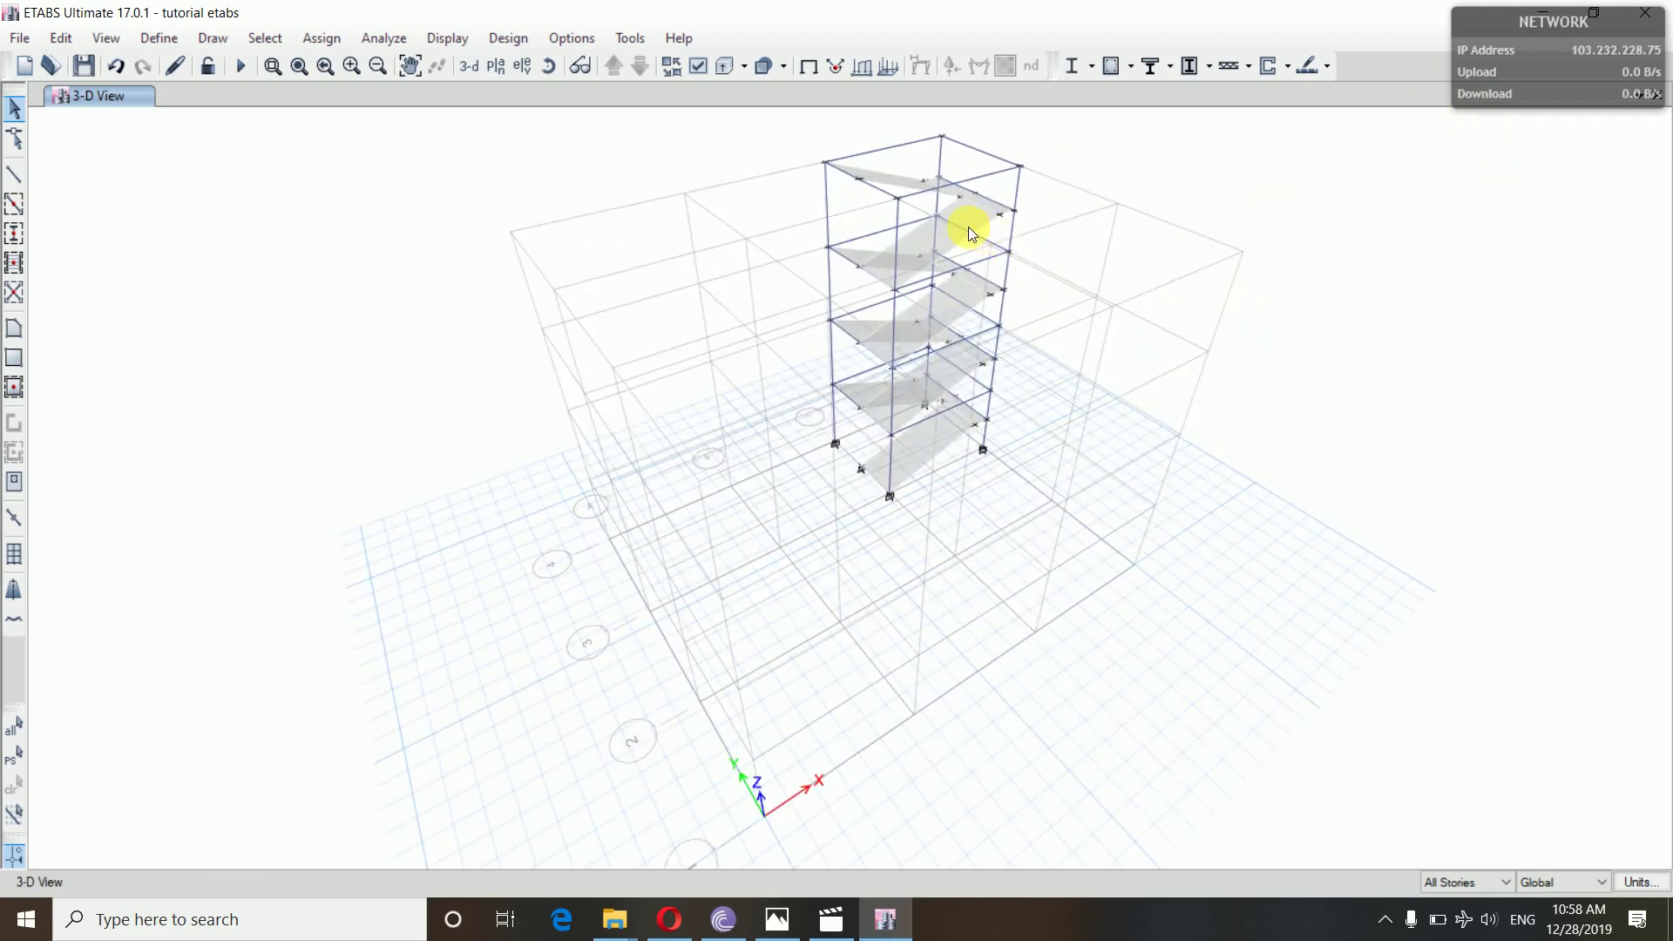
right_click(1347, 236)
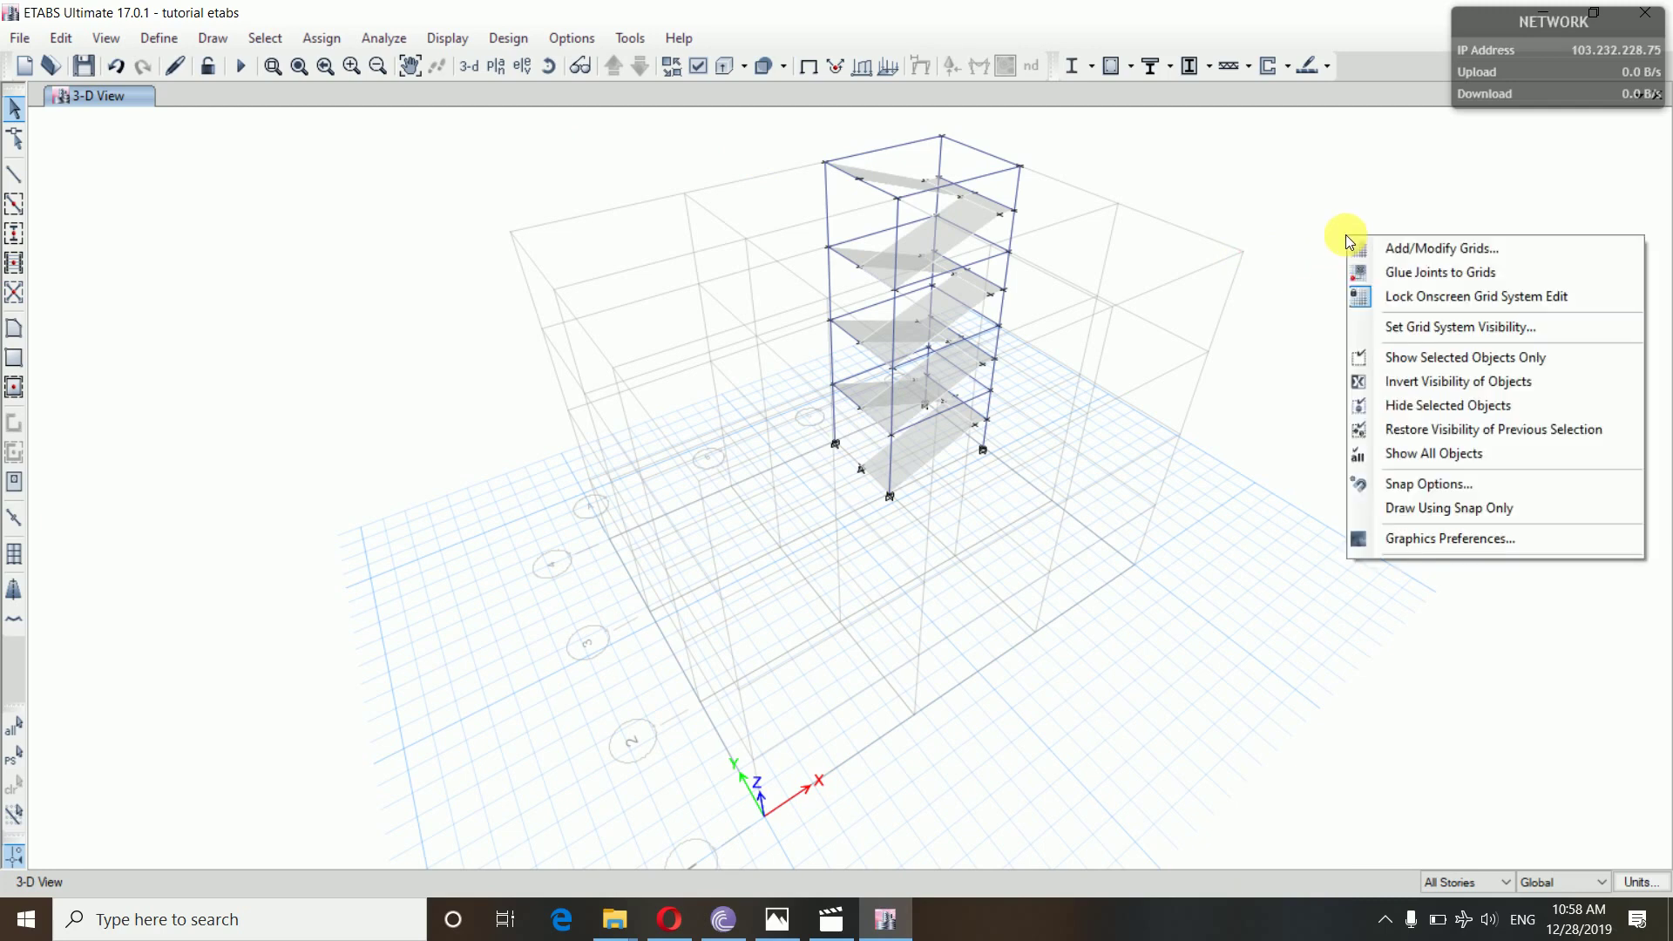
left_click(1442, 454)
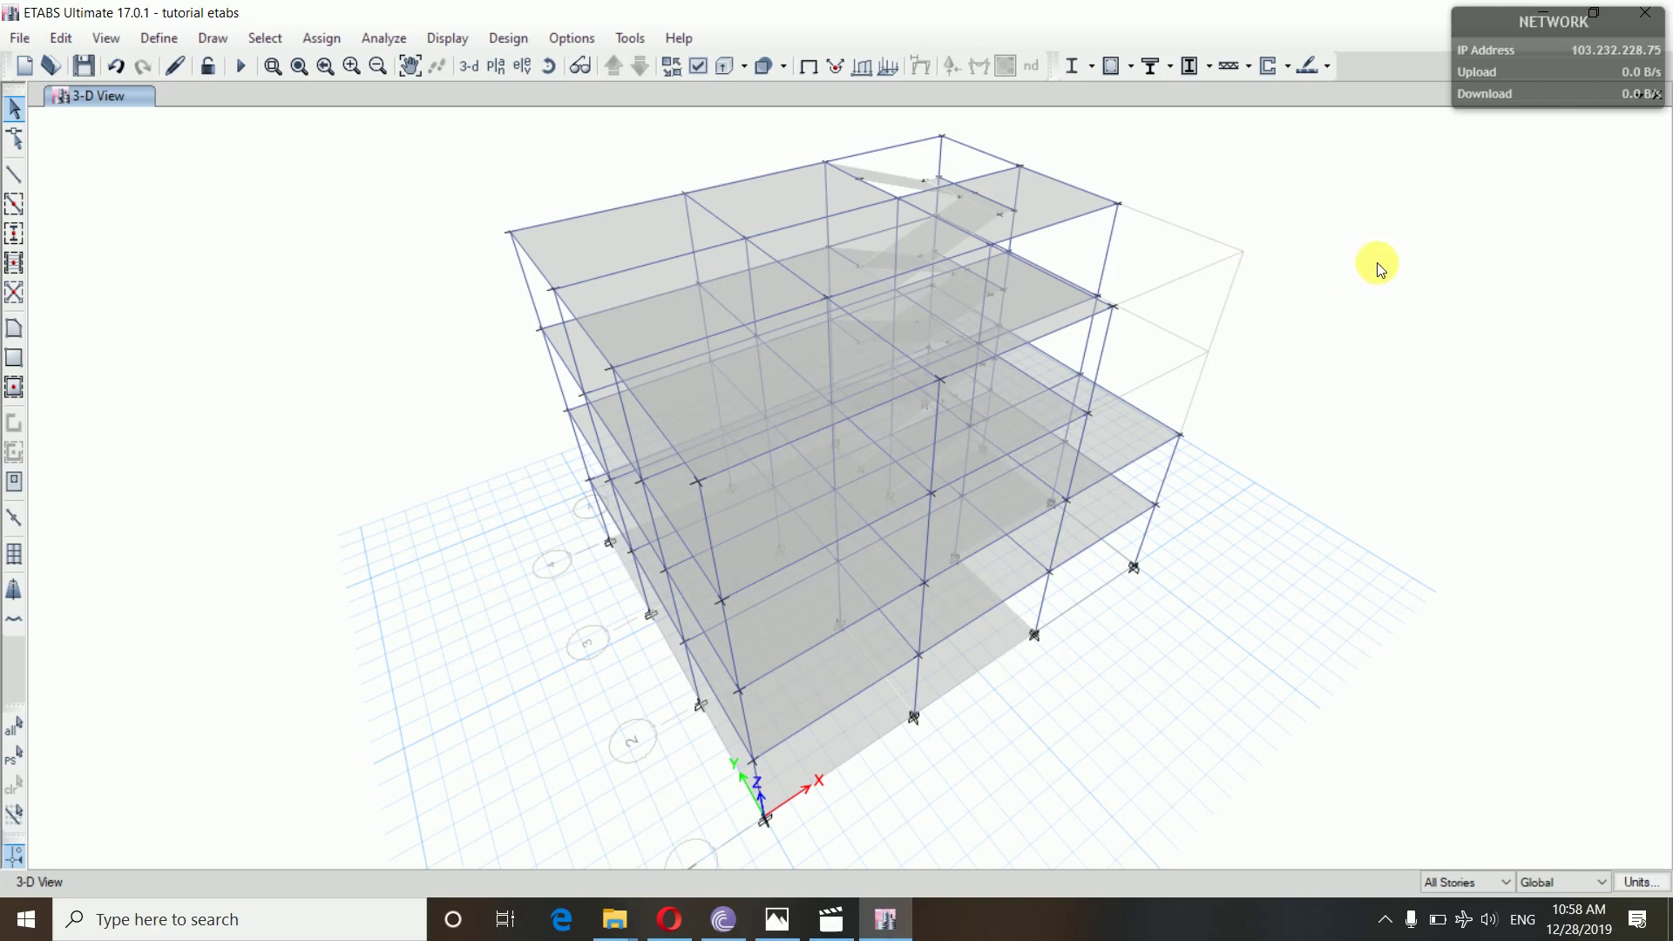
- Rotate the 3D view to examine the staircase within the complete building
left_click(546, 69)
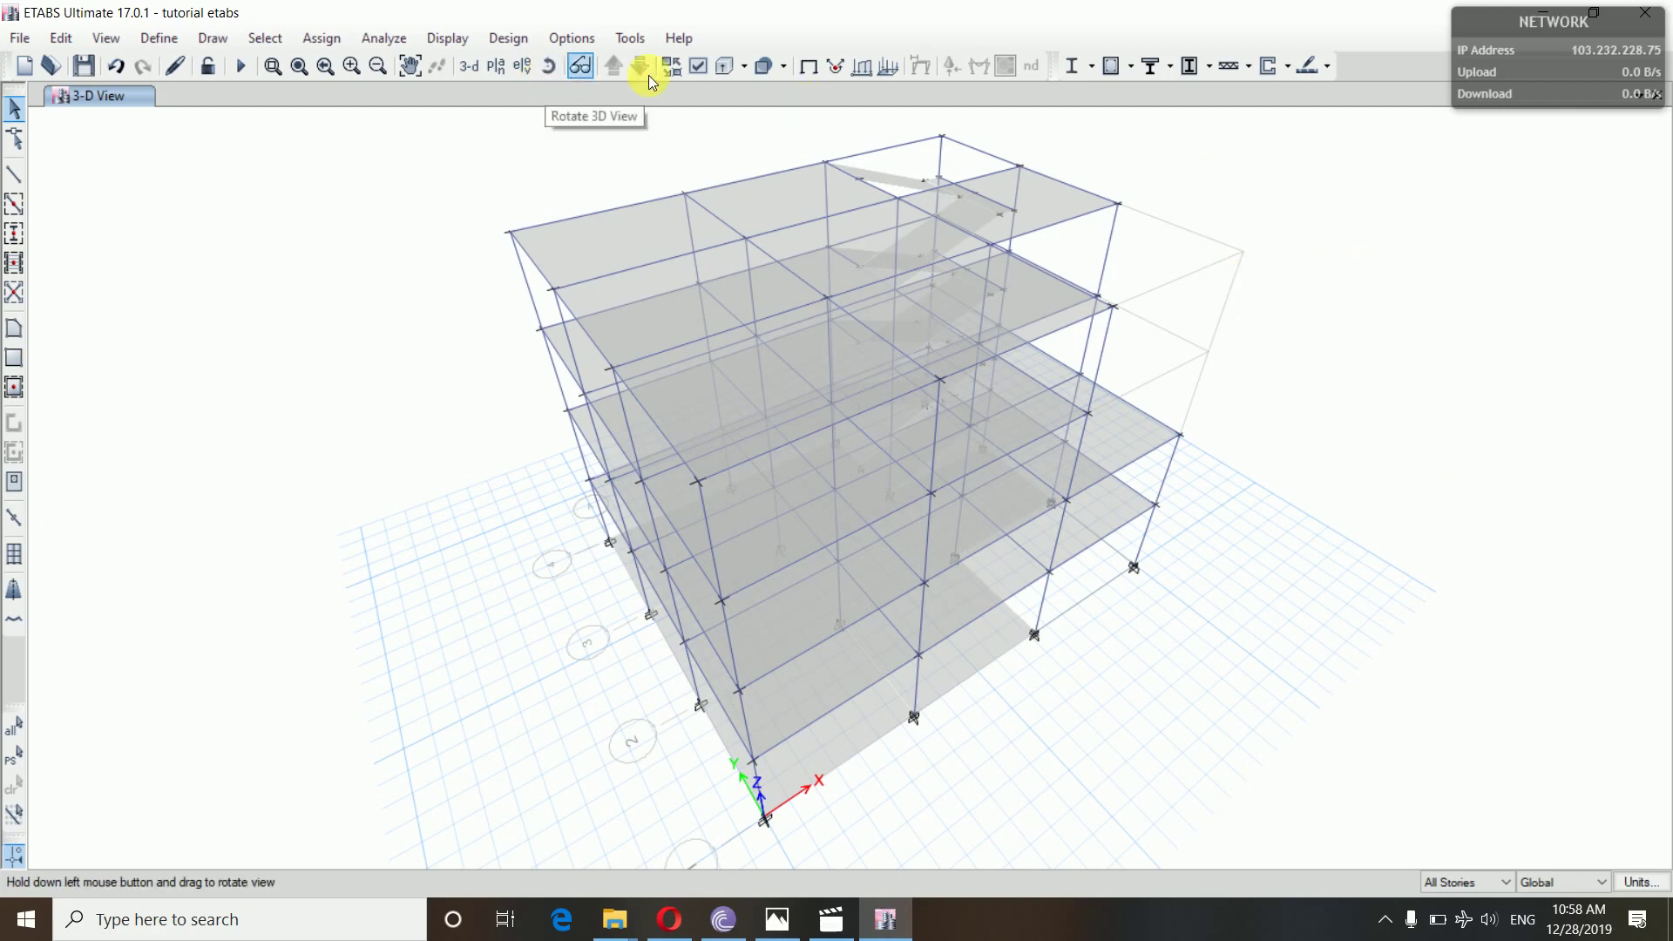
left_click_drag(1368, 224, 1430, 261)
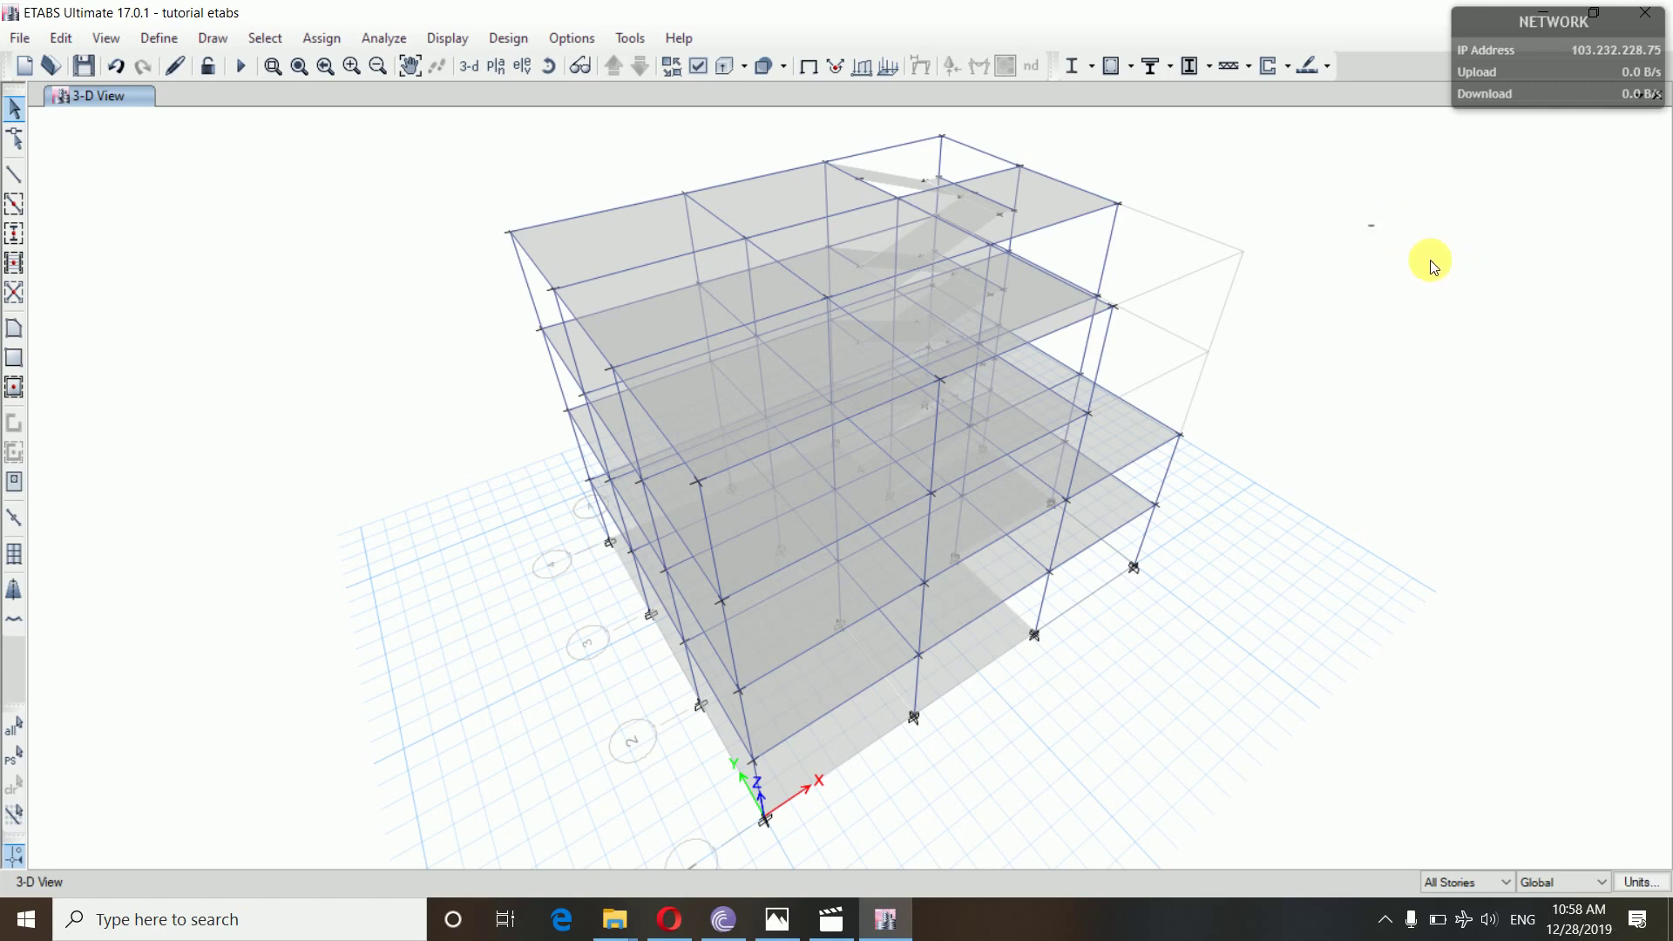
left_click(548, 67)
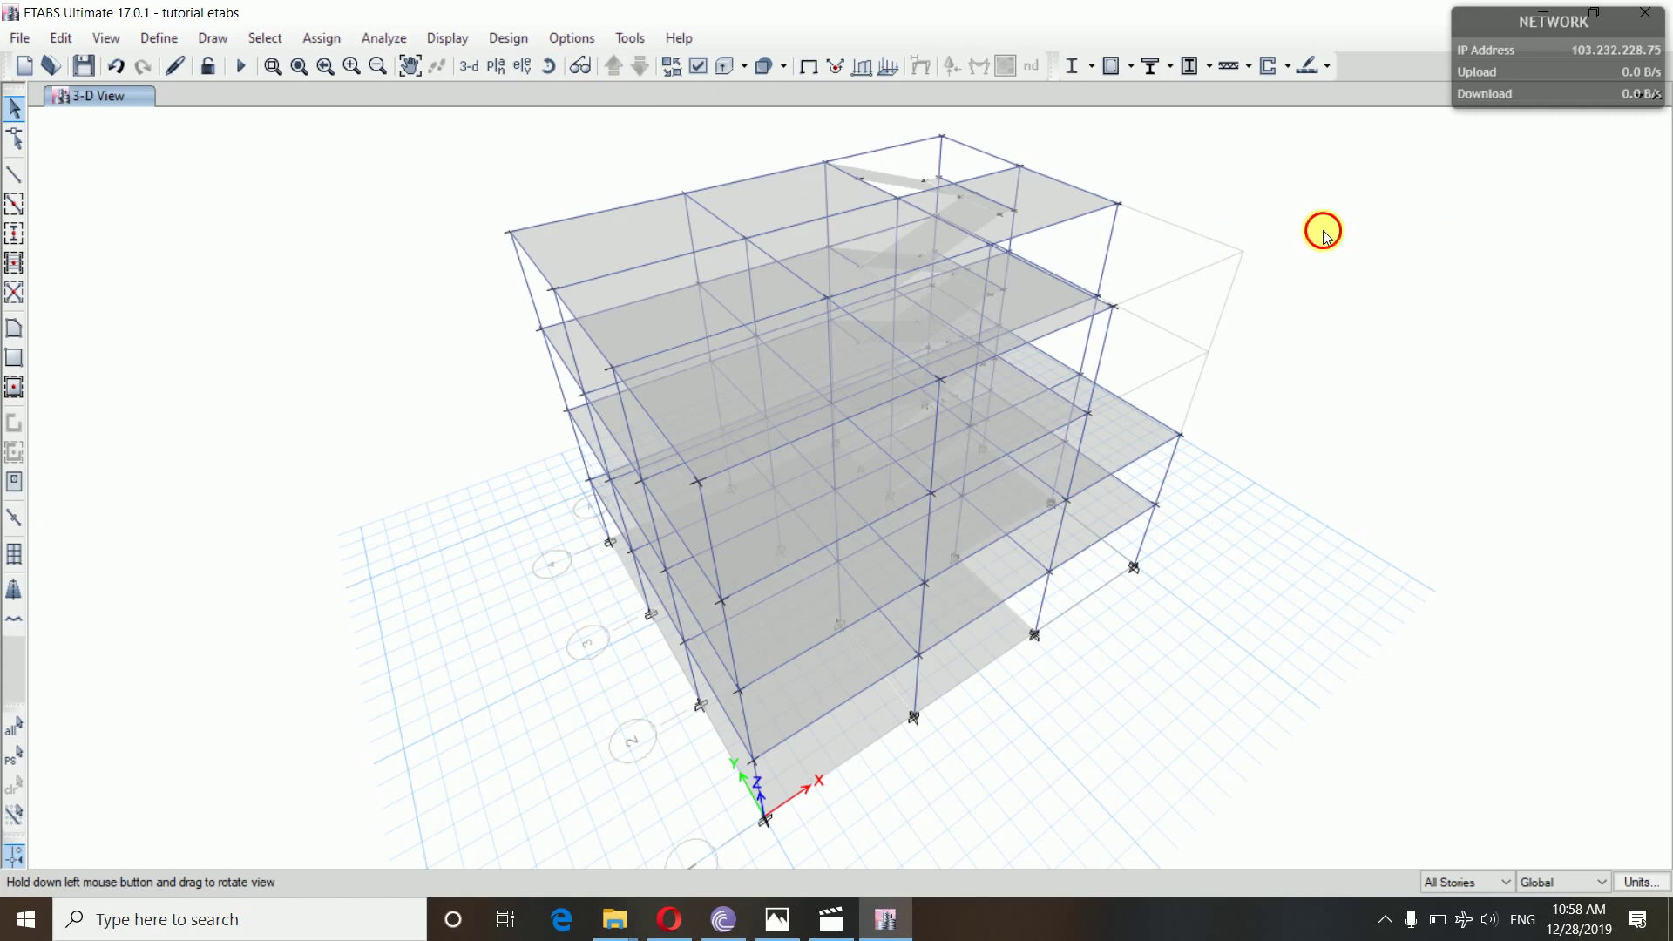
left_click_drag(1324, 234, 1389, 254)
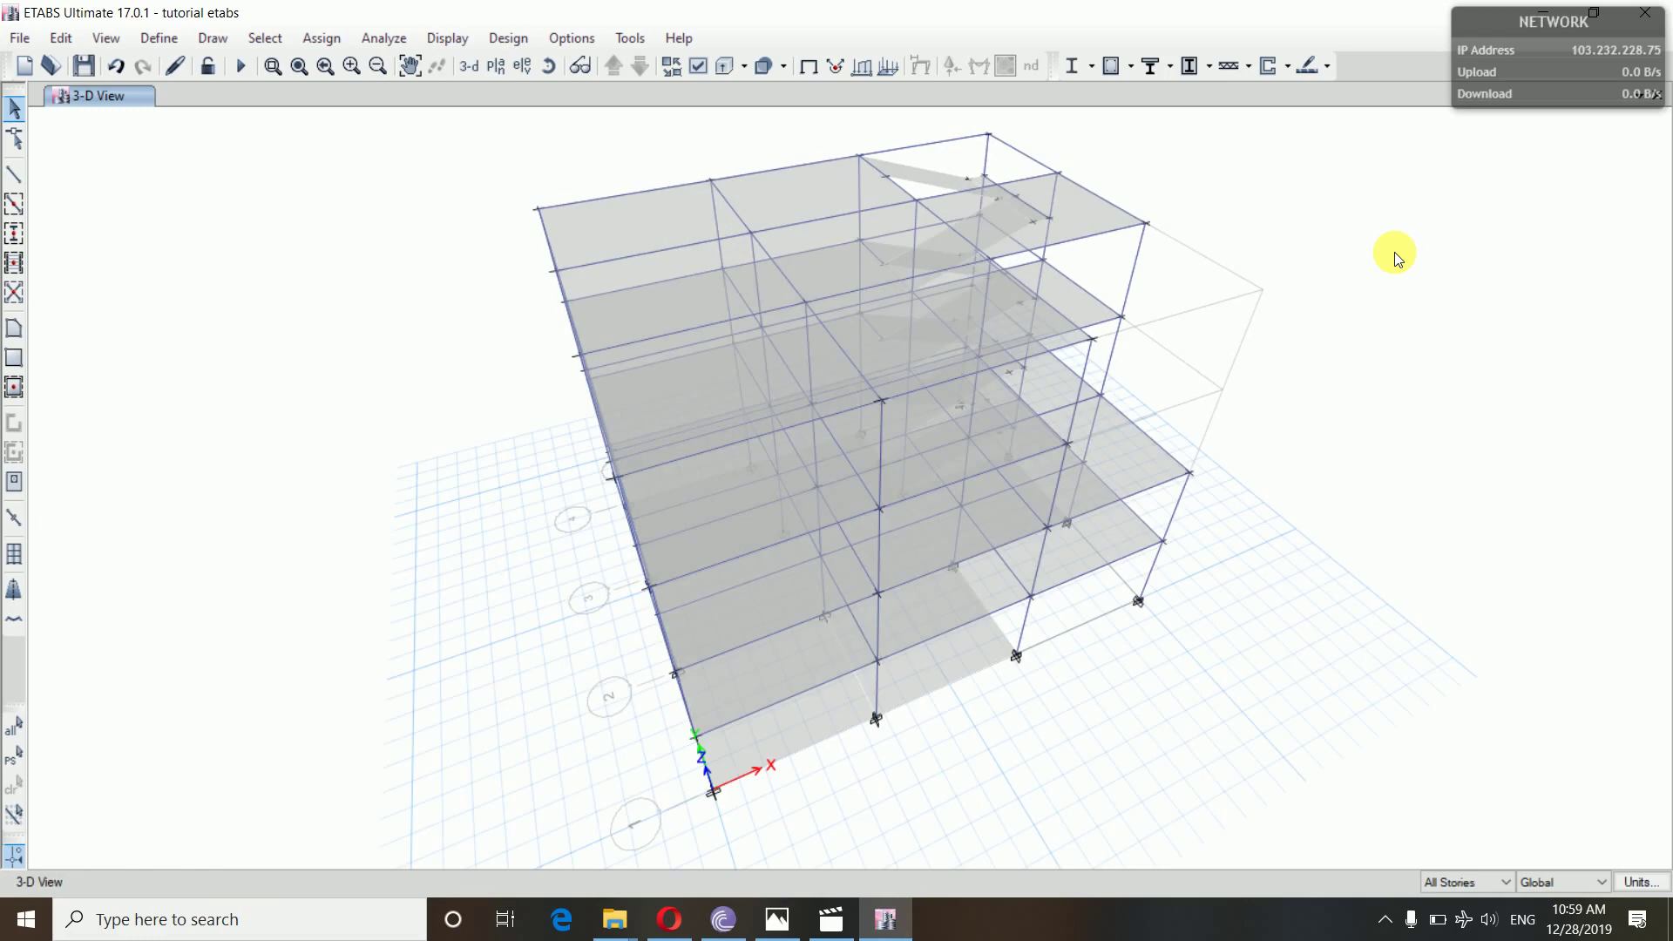